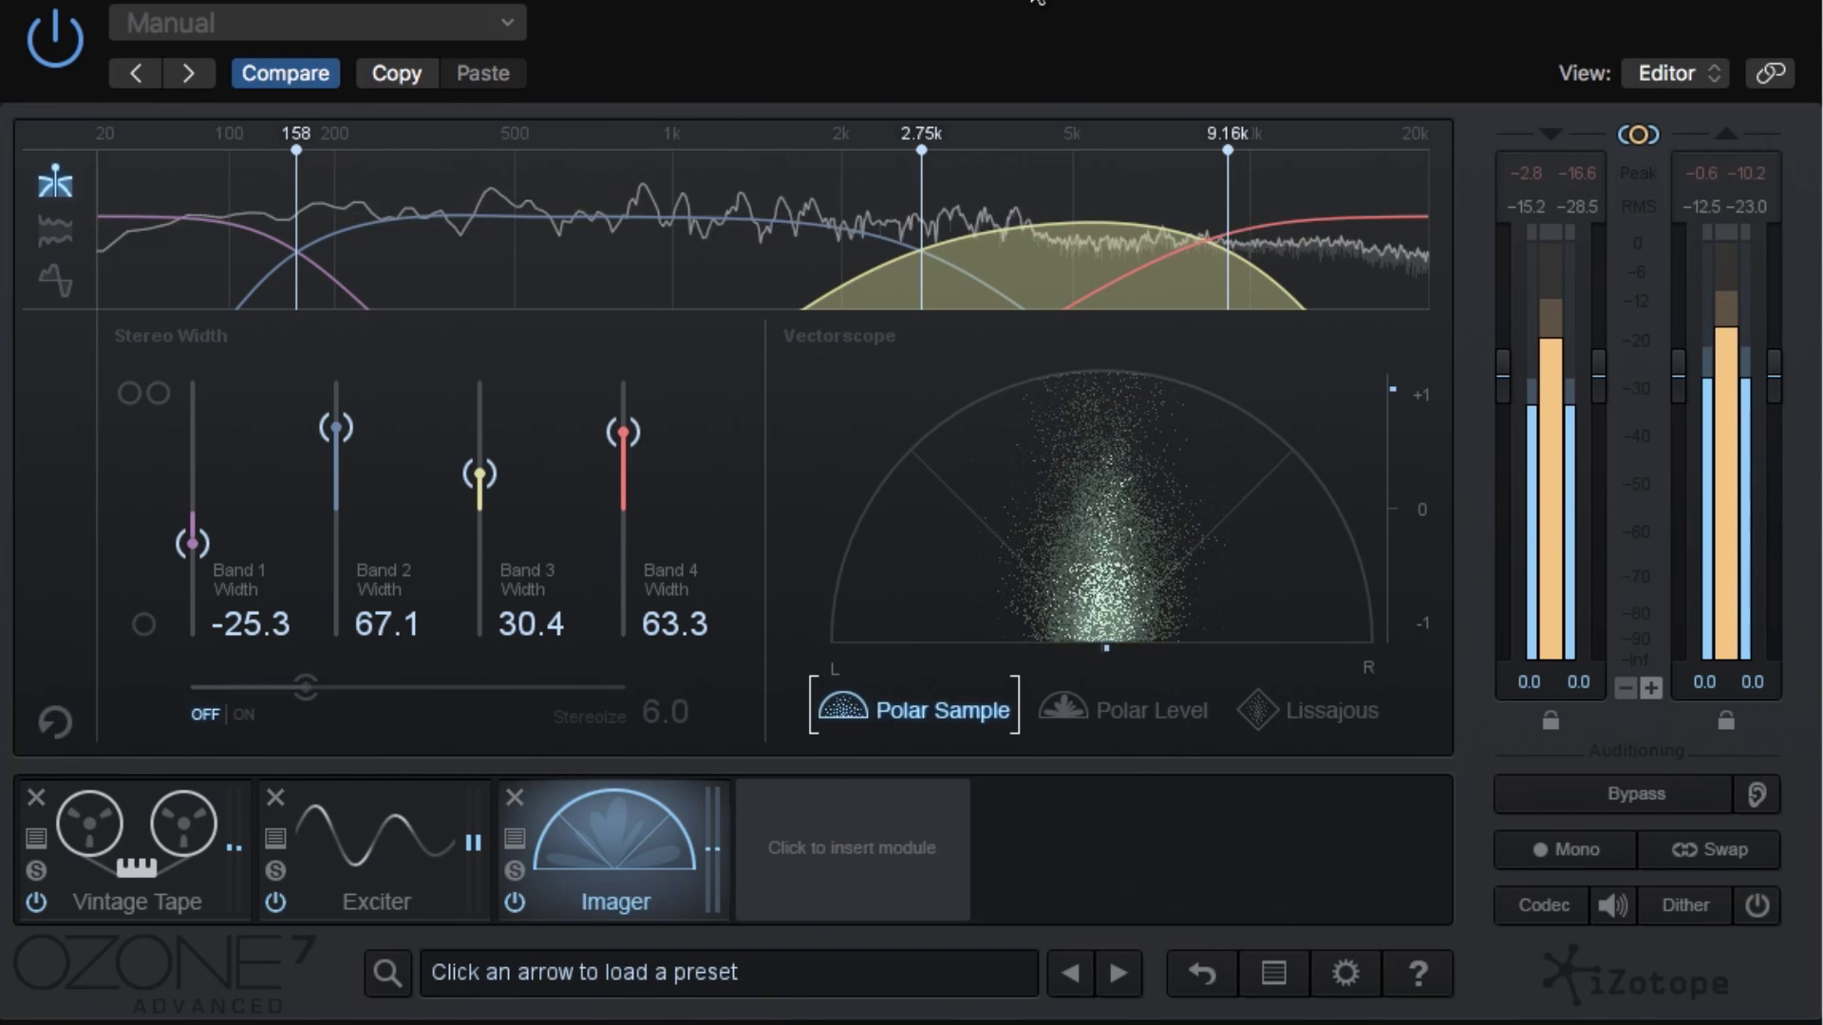
Check the Imager's four band widths: -25.3, 67.1, 30.4 and 63.3
{"action": "mouse_move", "coordinate": [1331, 247]}
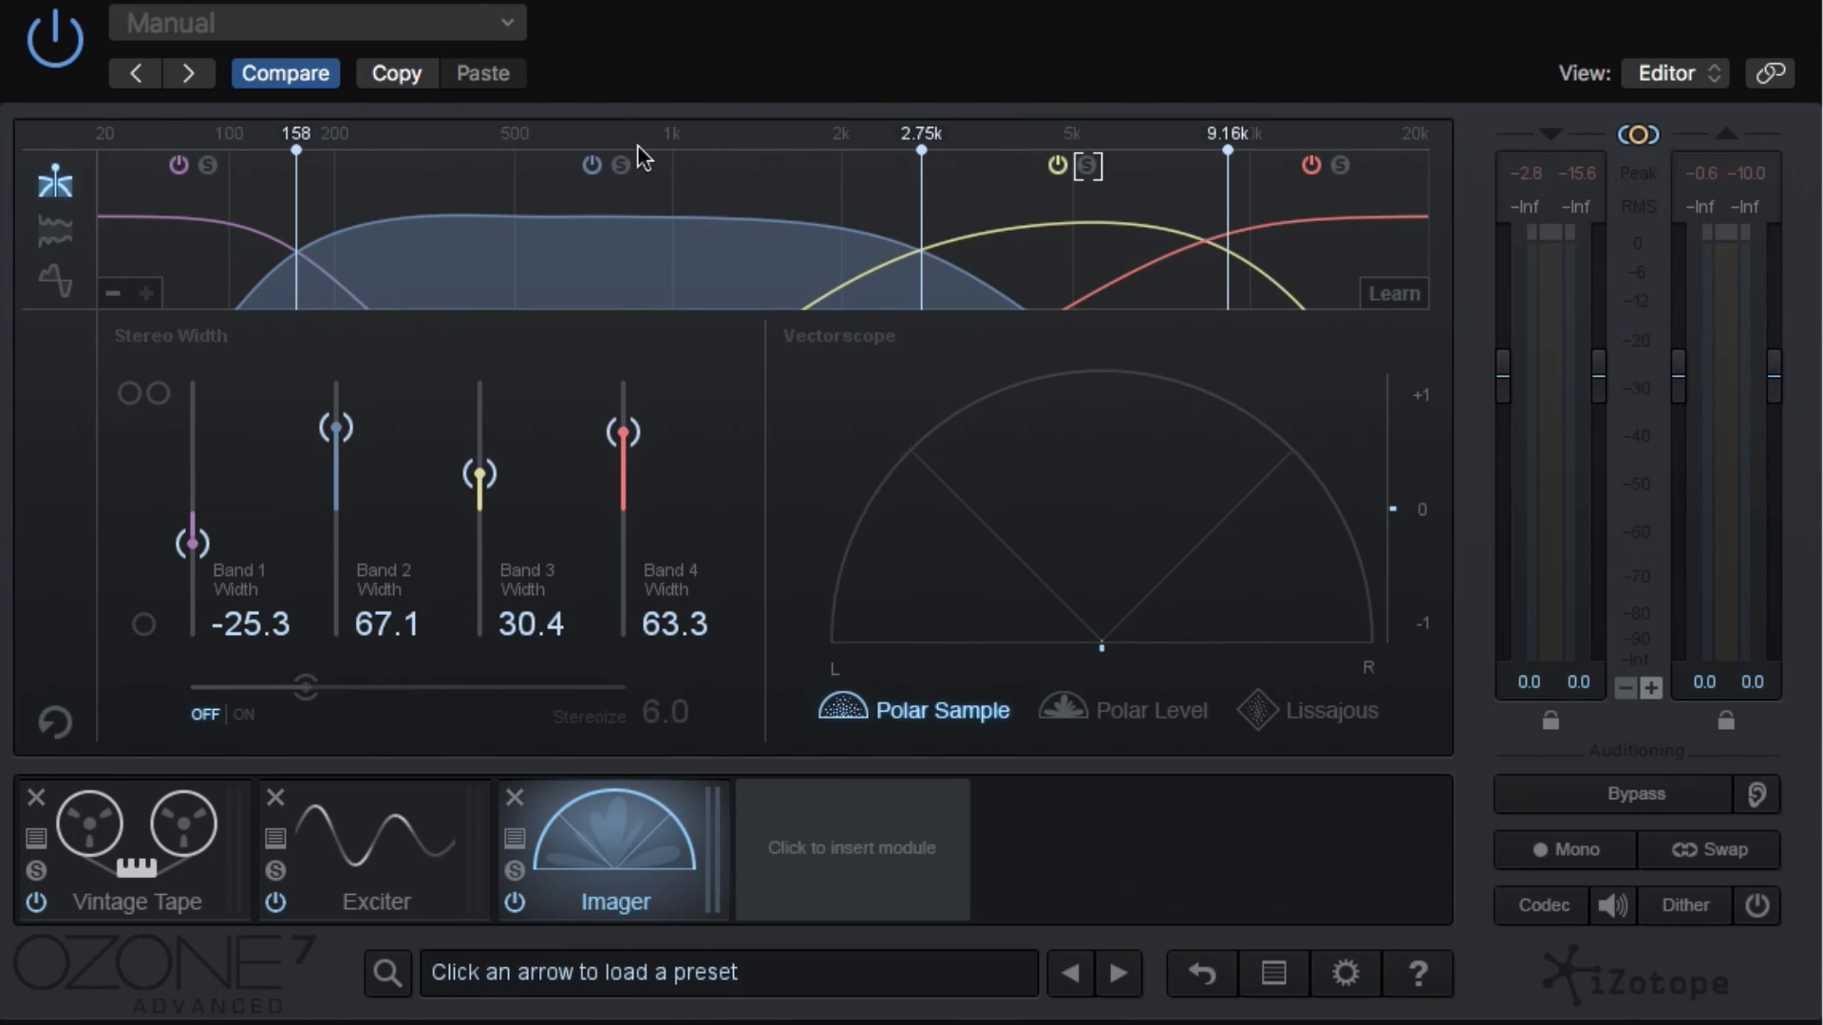
Learn the Imager crossover points from the mix during playback
{"action": "left_click", "coordinate": [593, 166]}
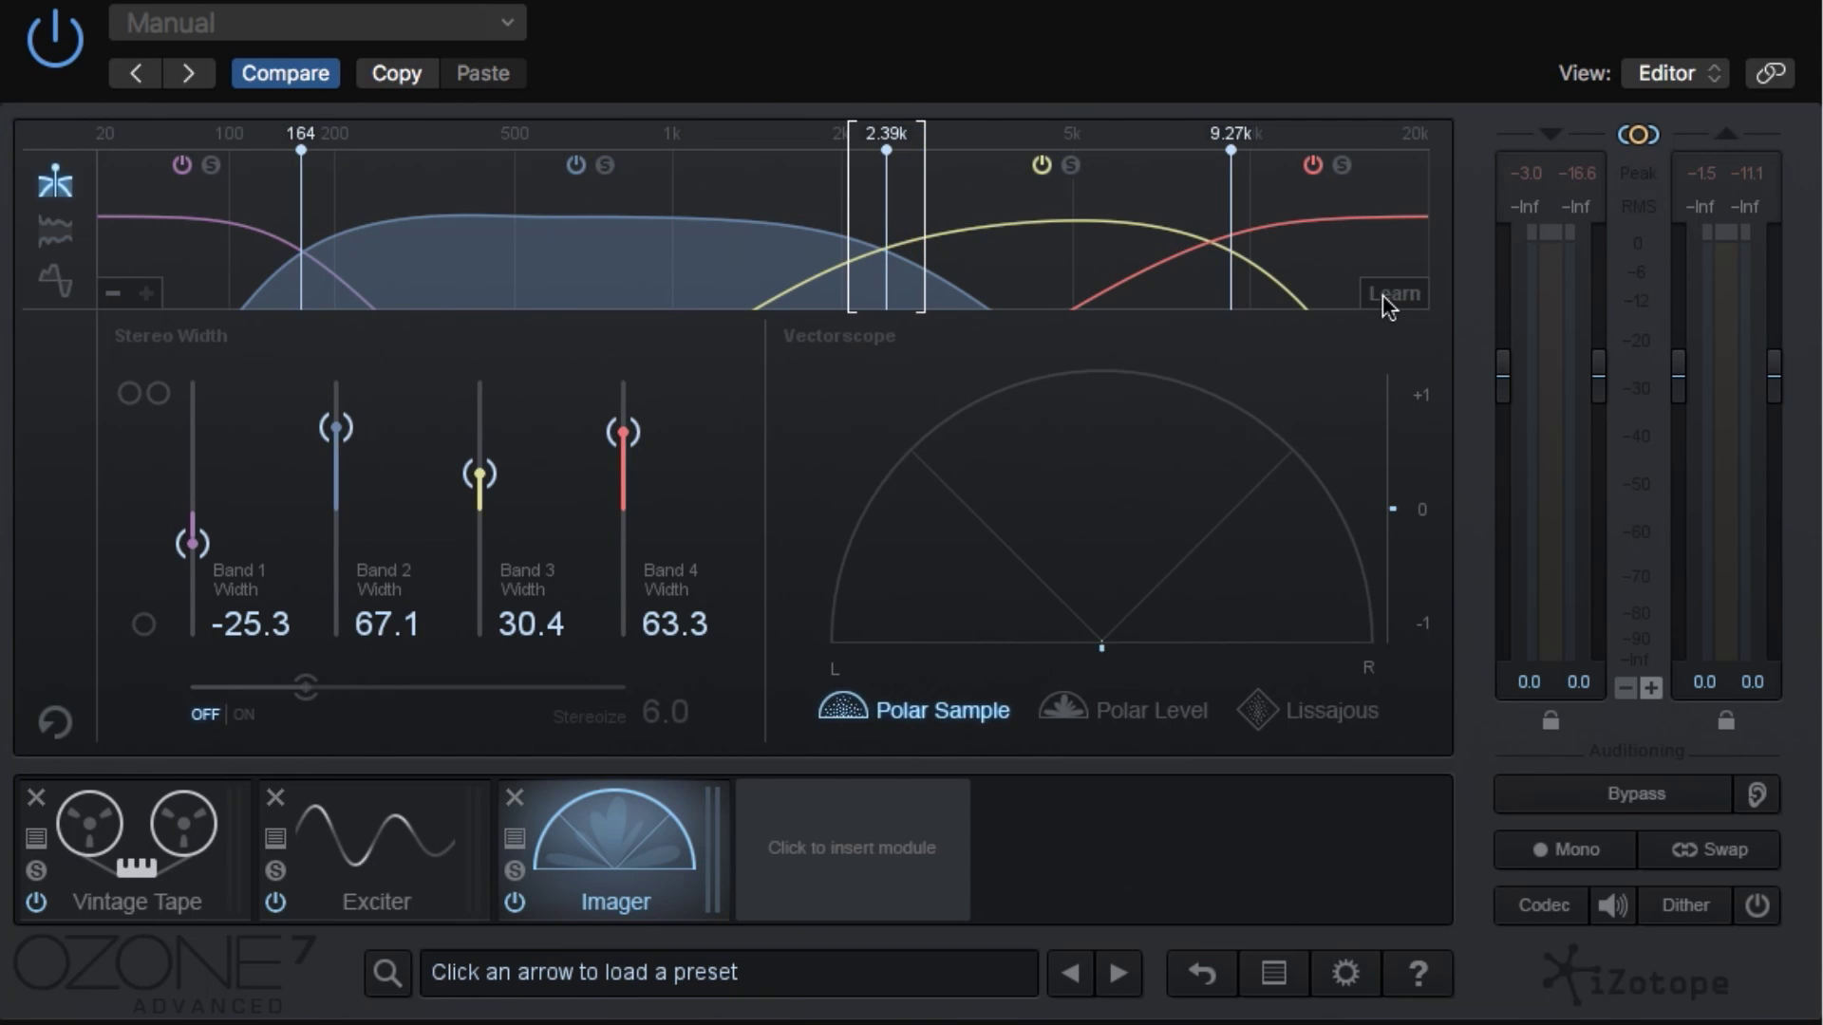
{"action": "key", "text": "space"}
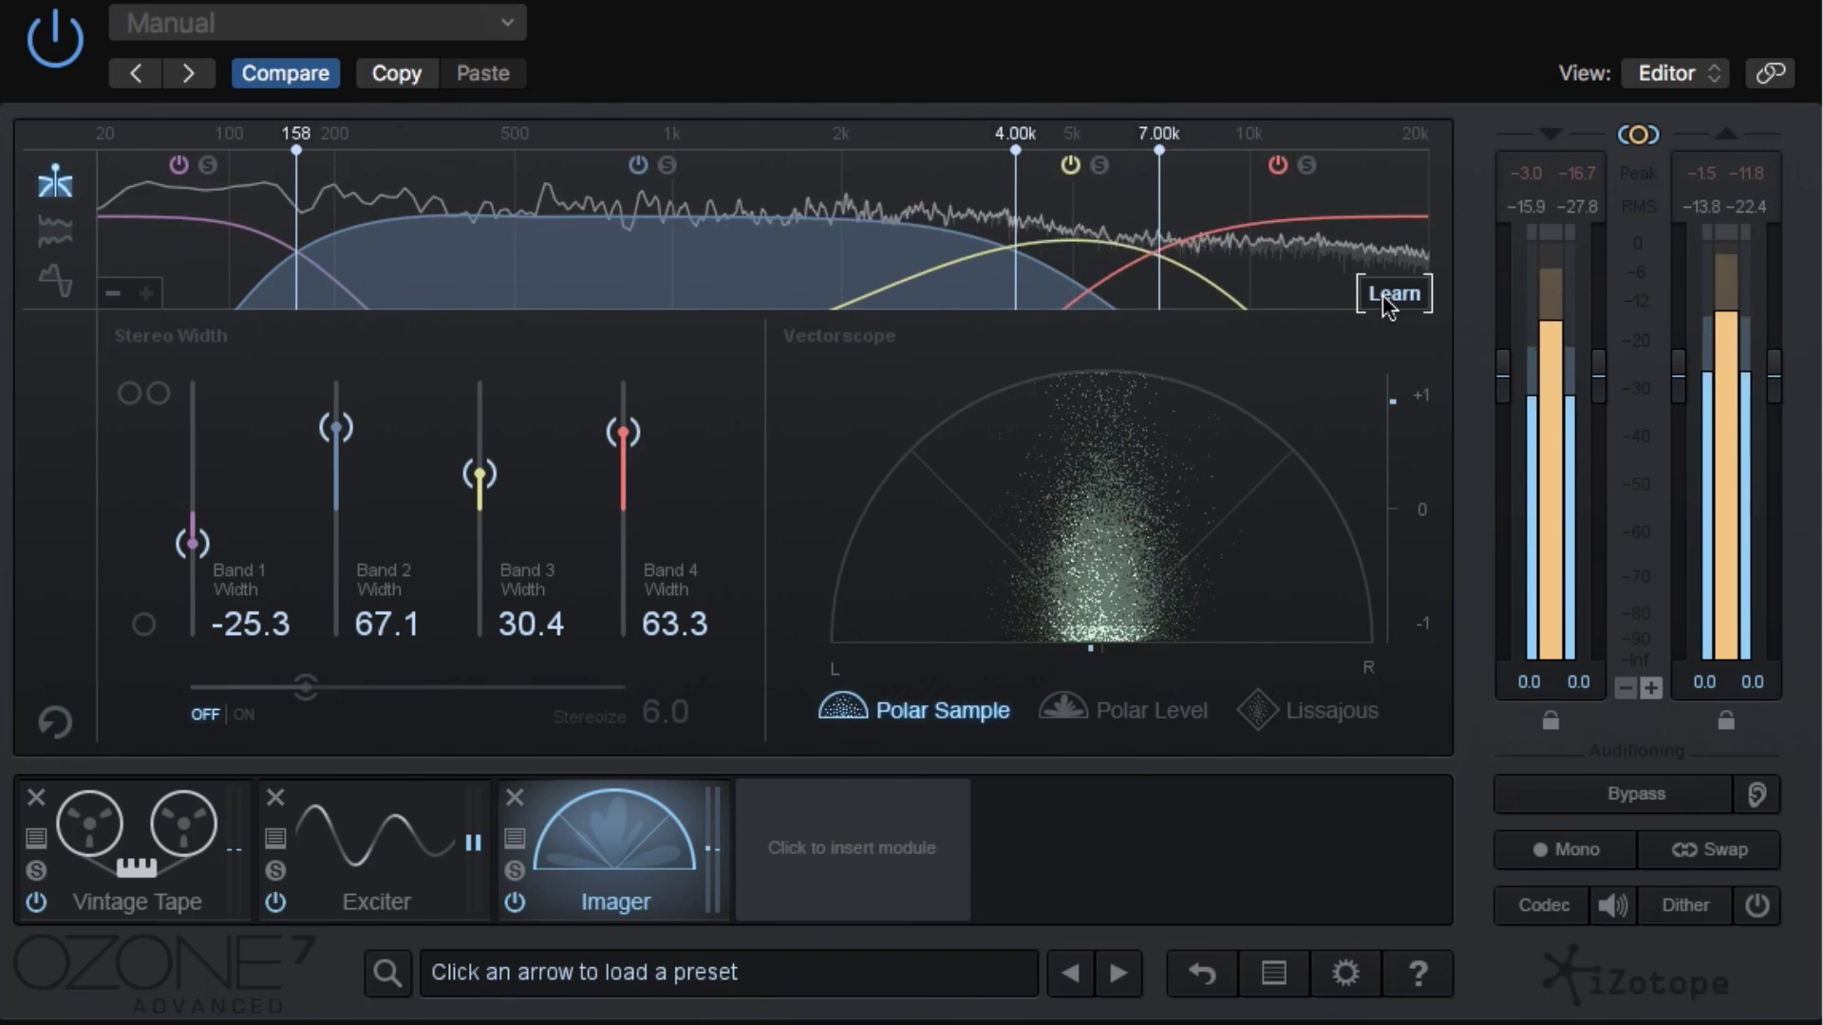
{"action": "left_click", "coordinate": [1392, 296]}
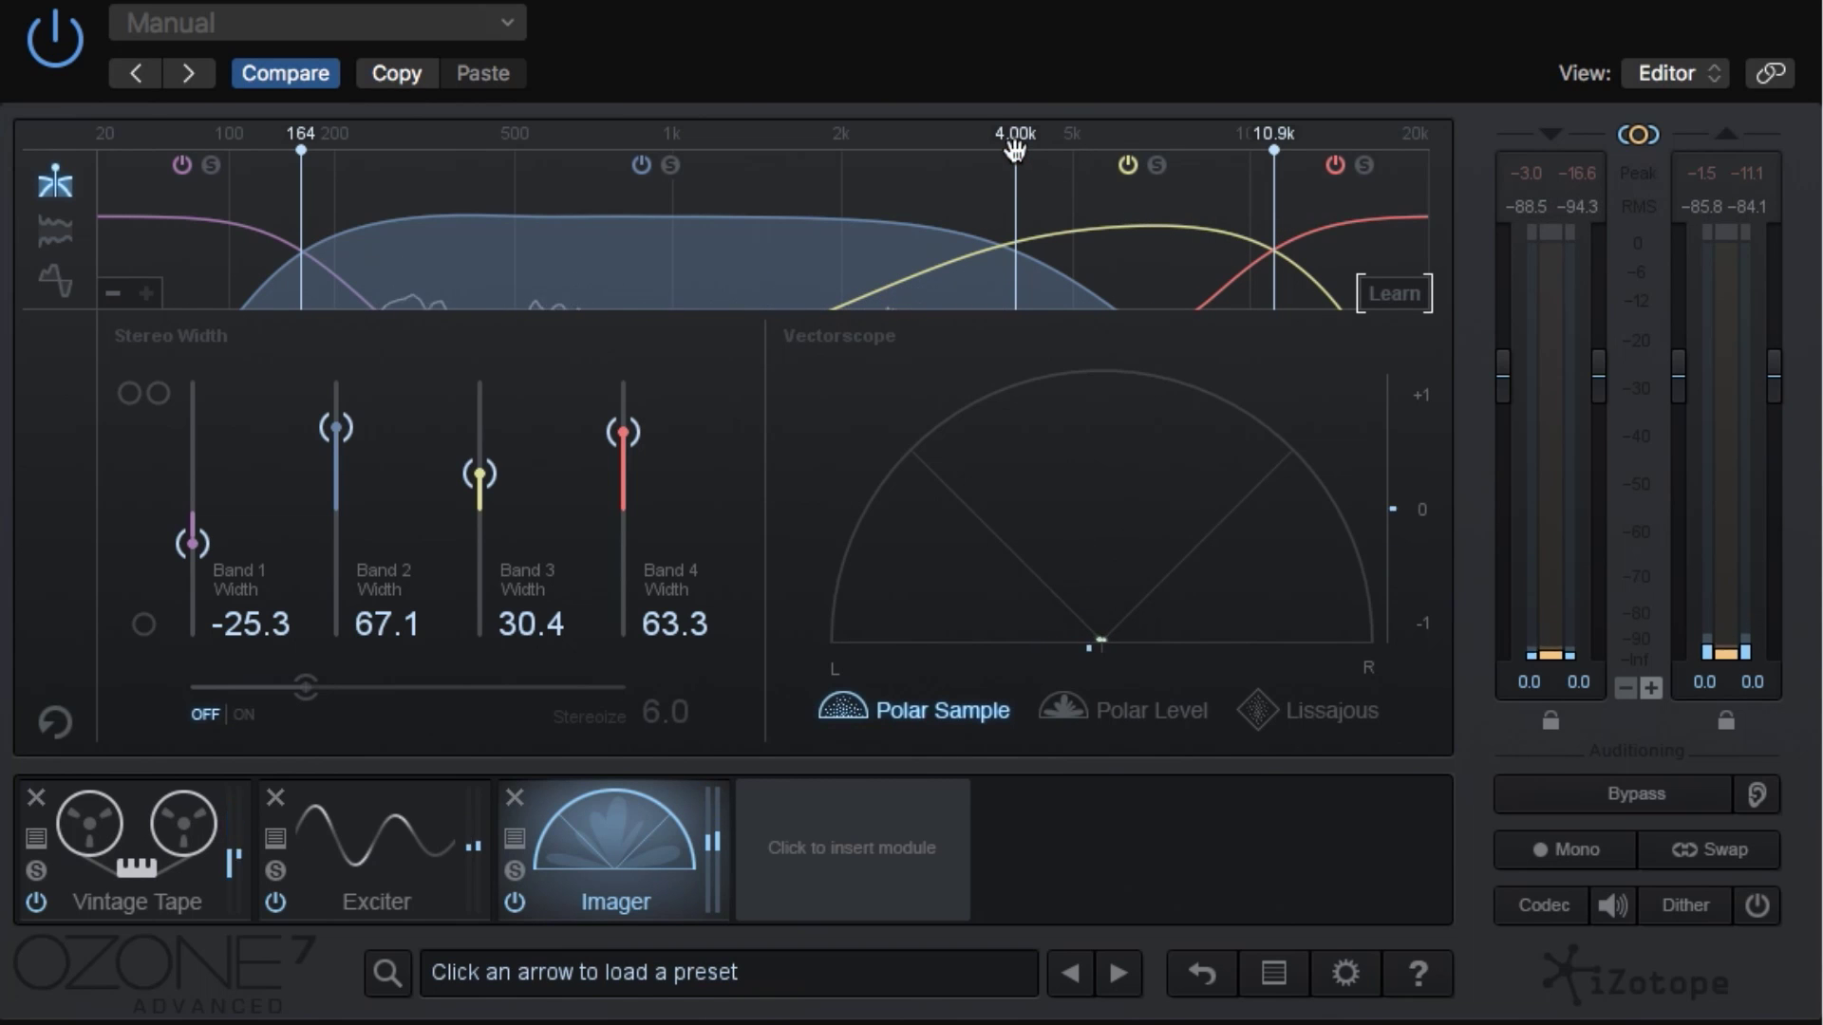
Move the crossovers to 2.00k and 7.94k and raise the Band 3 width
{"action": "left_click_drag", "start_coordinate": [1015, 149], "coordinate": [841, 177]}
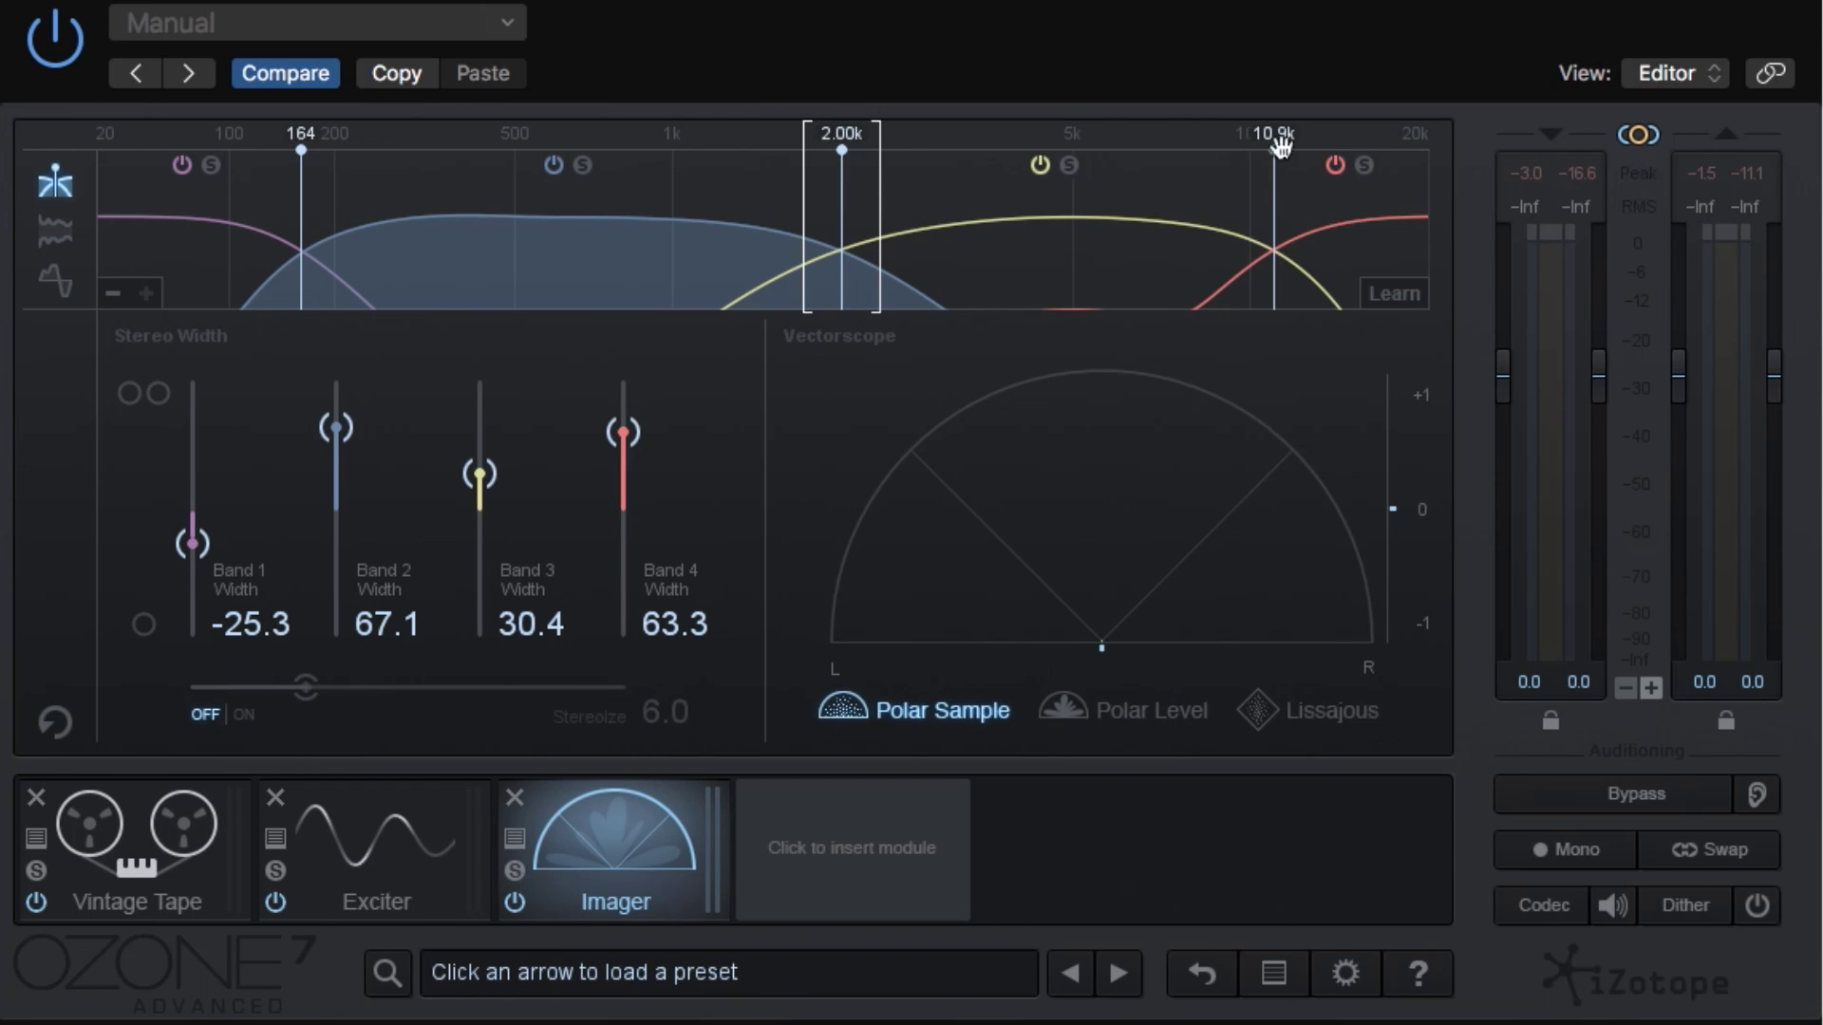
{"action": "left_click_drag", "start_coordinate": [1268, 154], "coordinate": [1190, 167]}
{"action": "left_click_drag", "start_coordinate": [479, 474], "coordinate": [482, 478]}
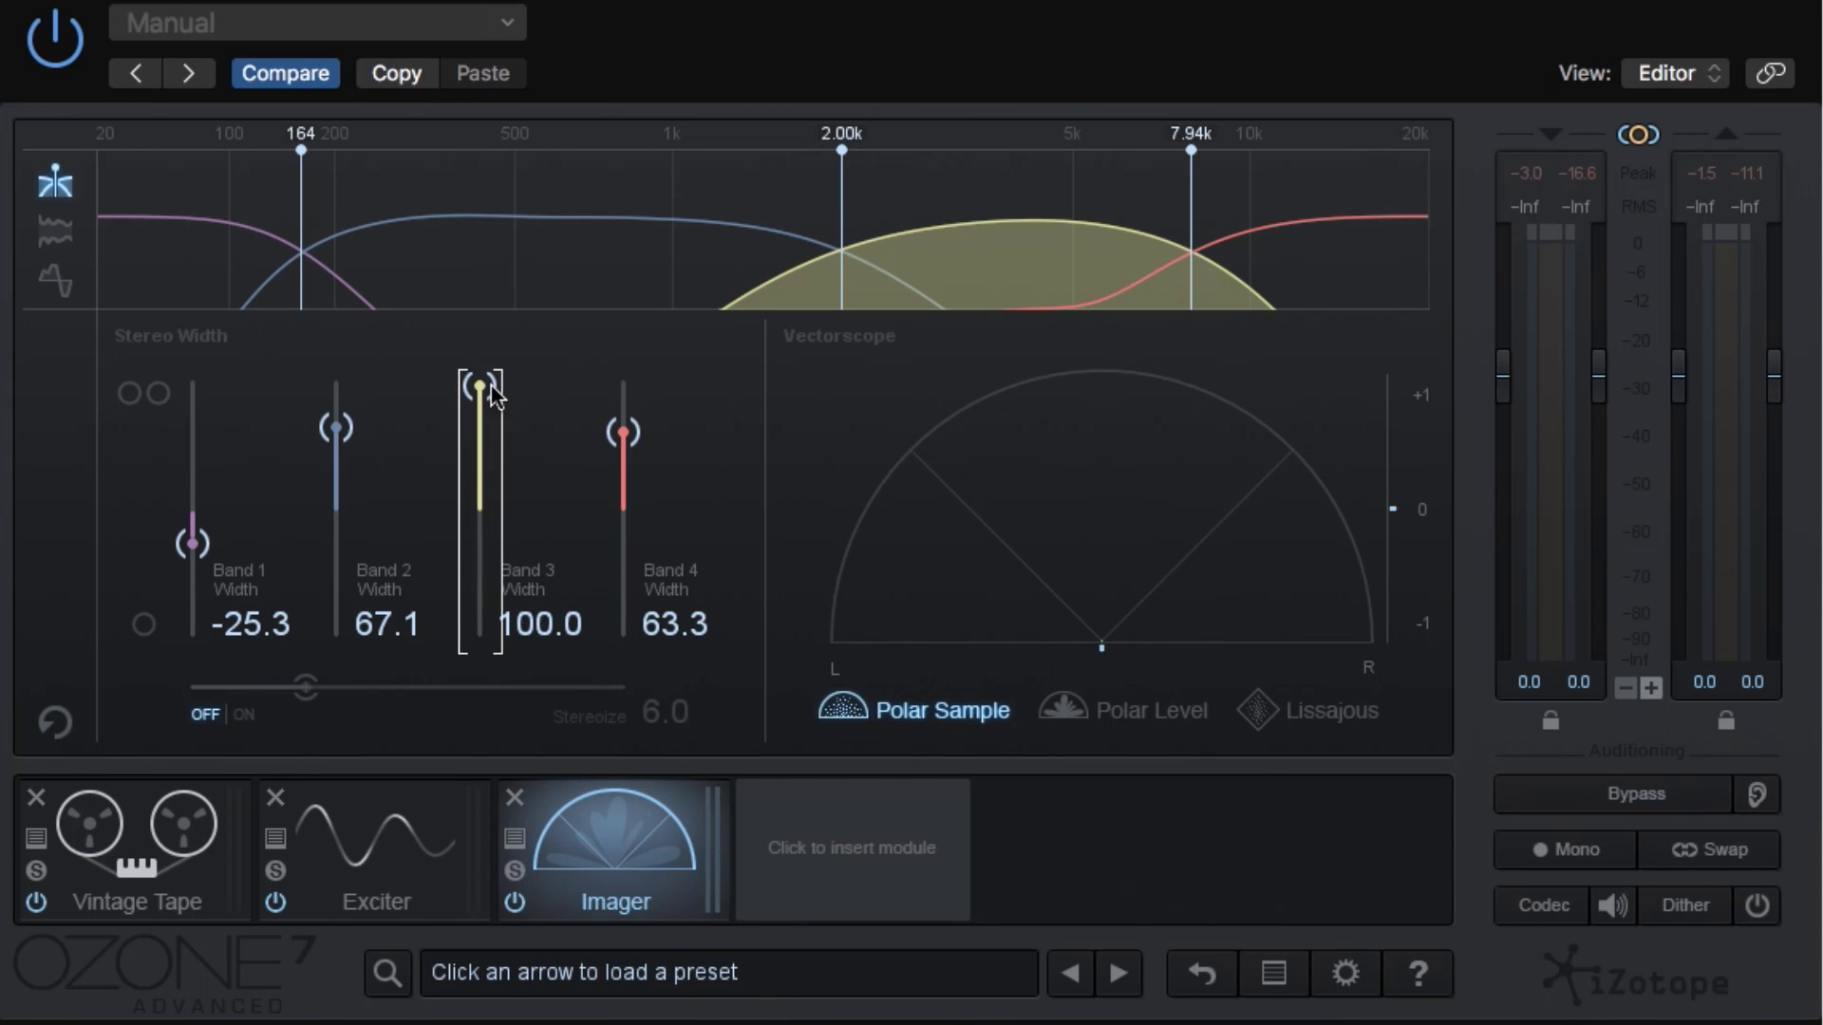
Set the band widths to -30.4, 59.5, 35.4 and 67.1 and view Polar Sample
{"action": "left_click_drag", "start_coordinate": [490, 387], "coordinate": [520, 567]}
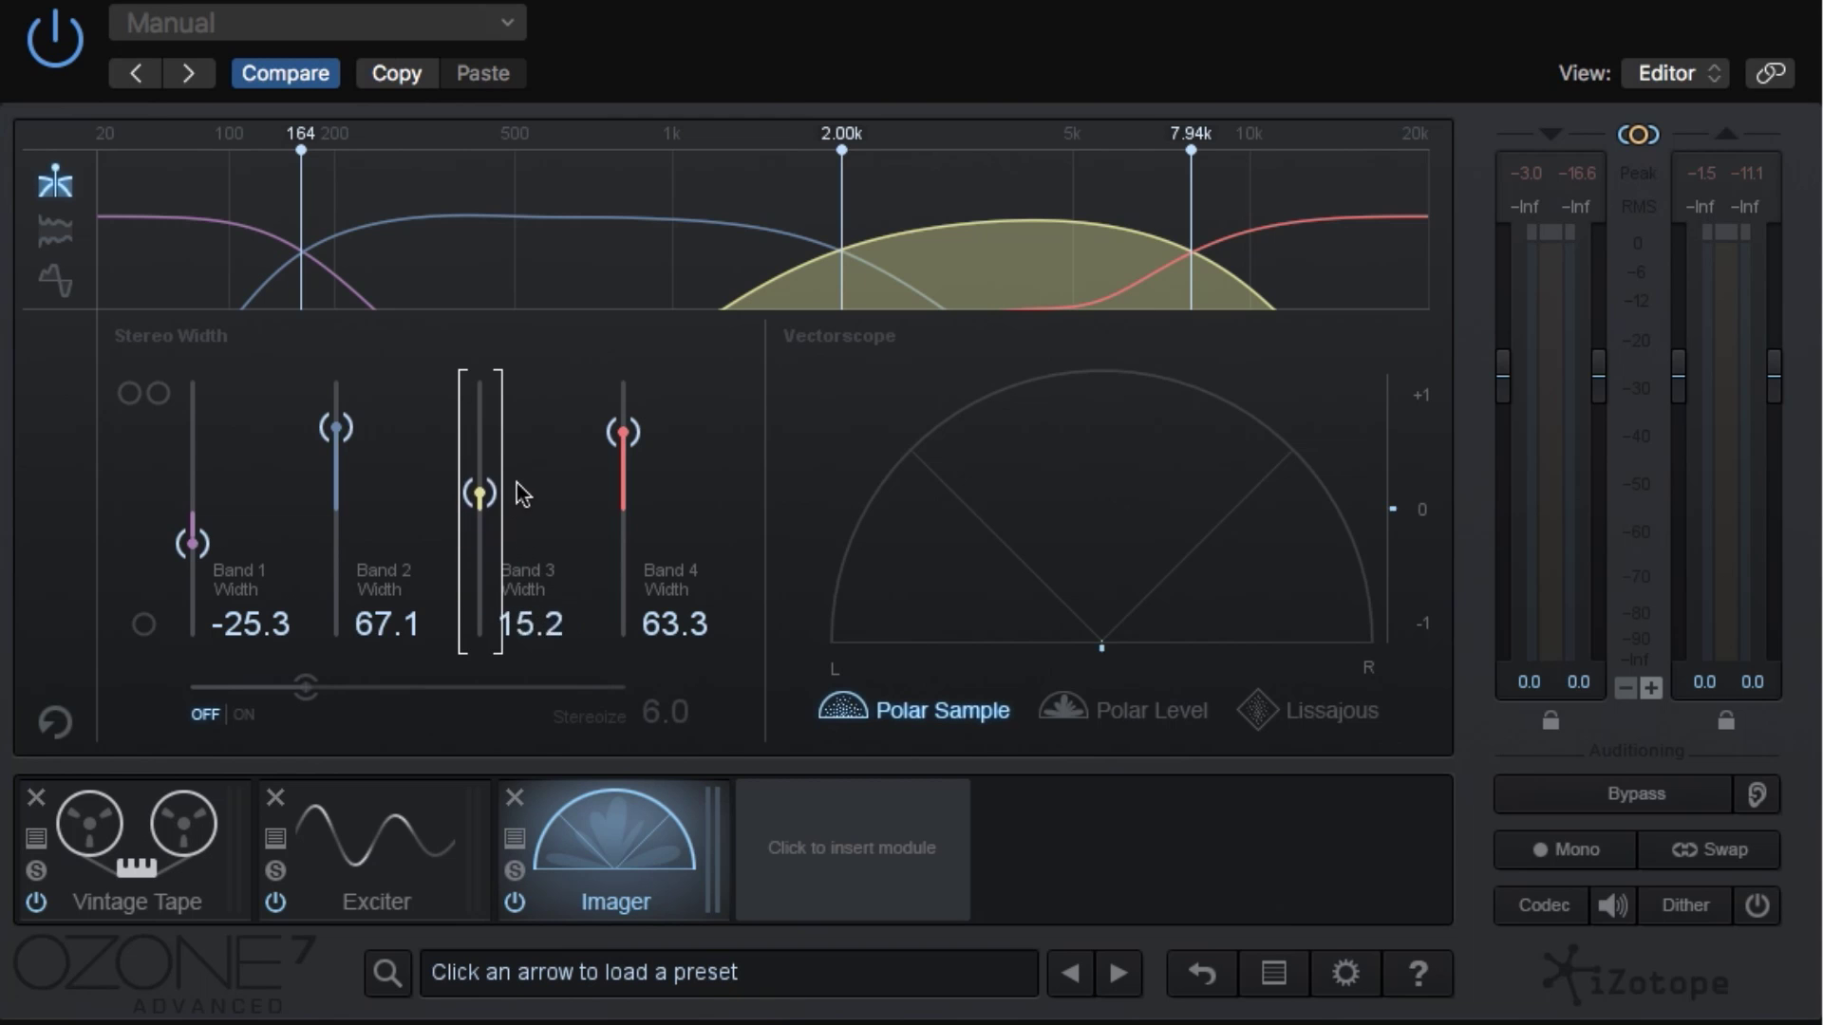
{"action": "left_click_drag", "start_coordinate": [623, 432], "coordinate": [642, 454]}
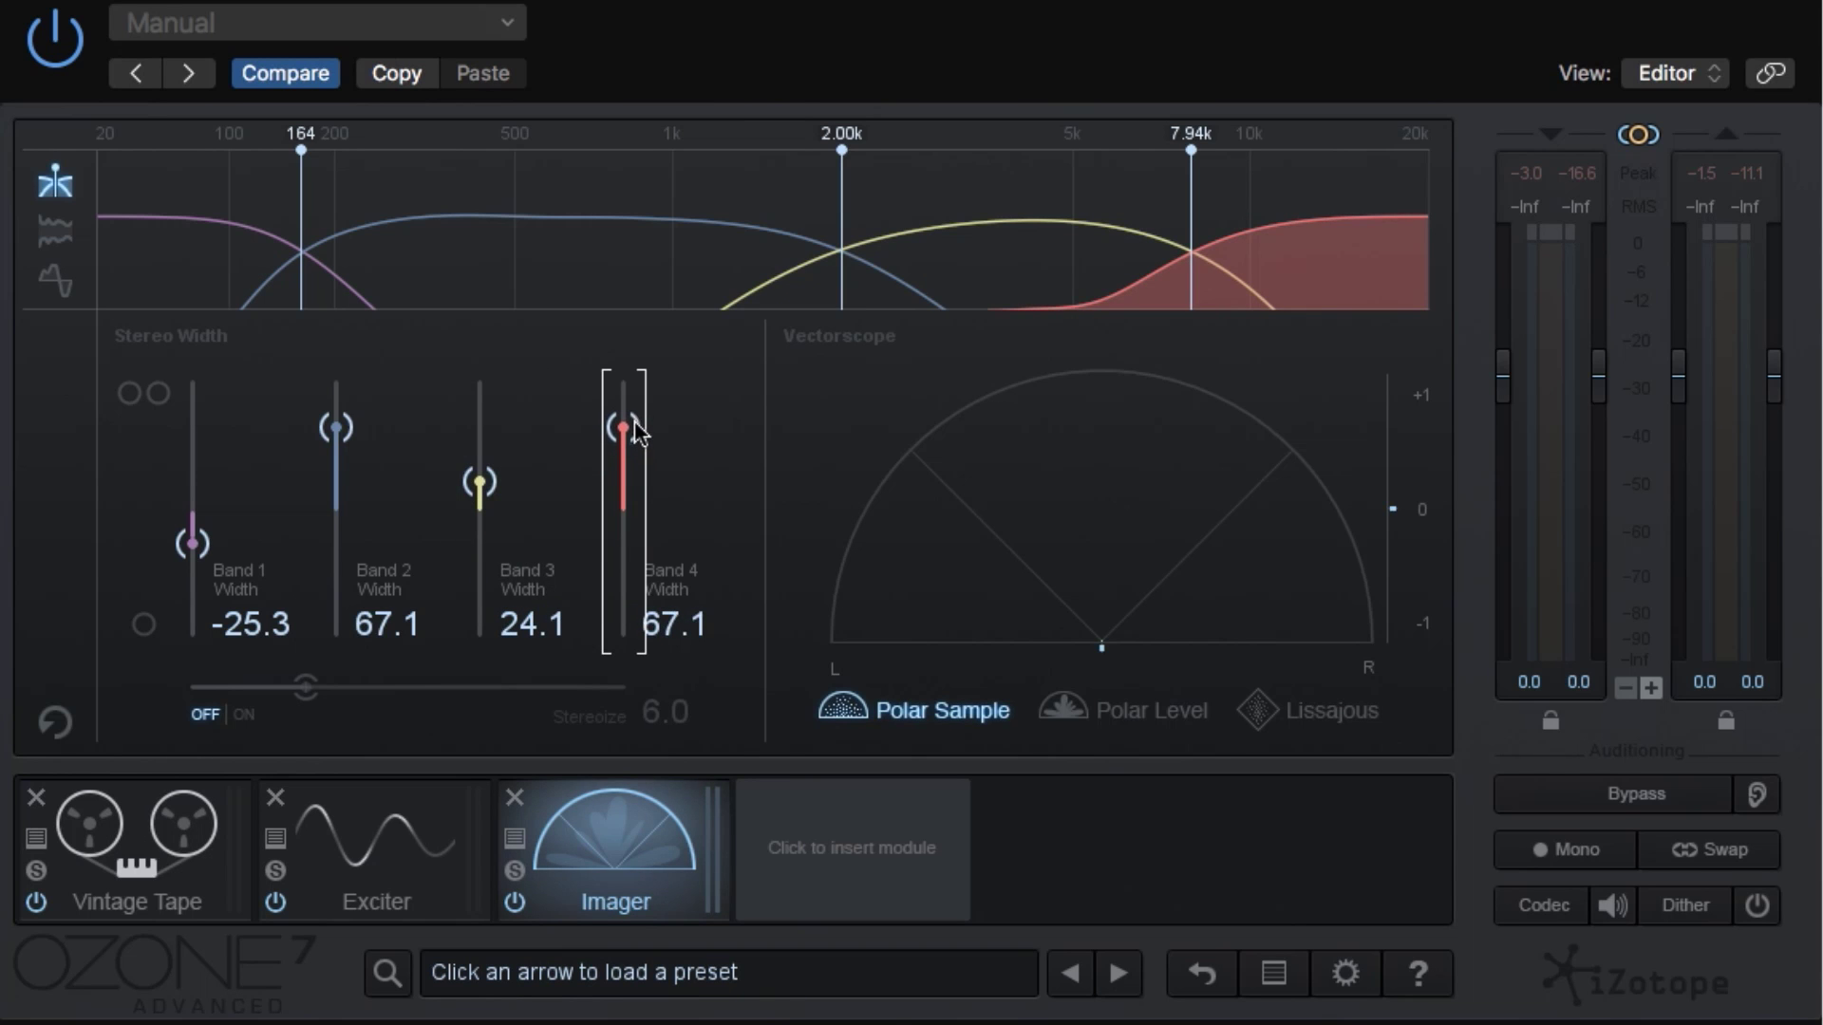
{"action": "left_click_drag", "start_coordinate": [339, 440], "coordinate": [340, 492]}
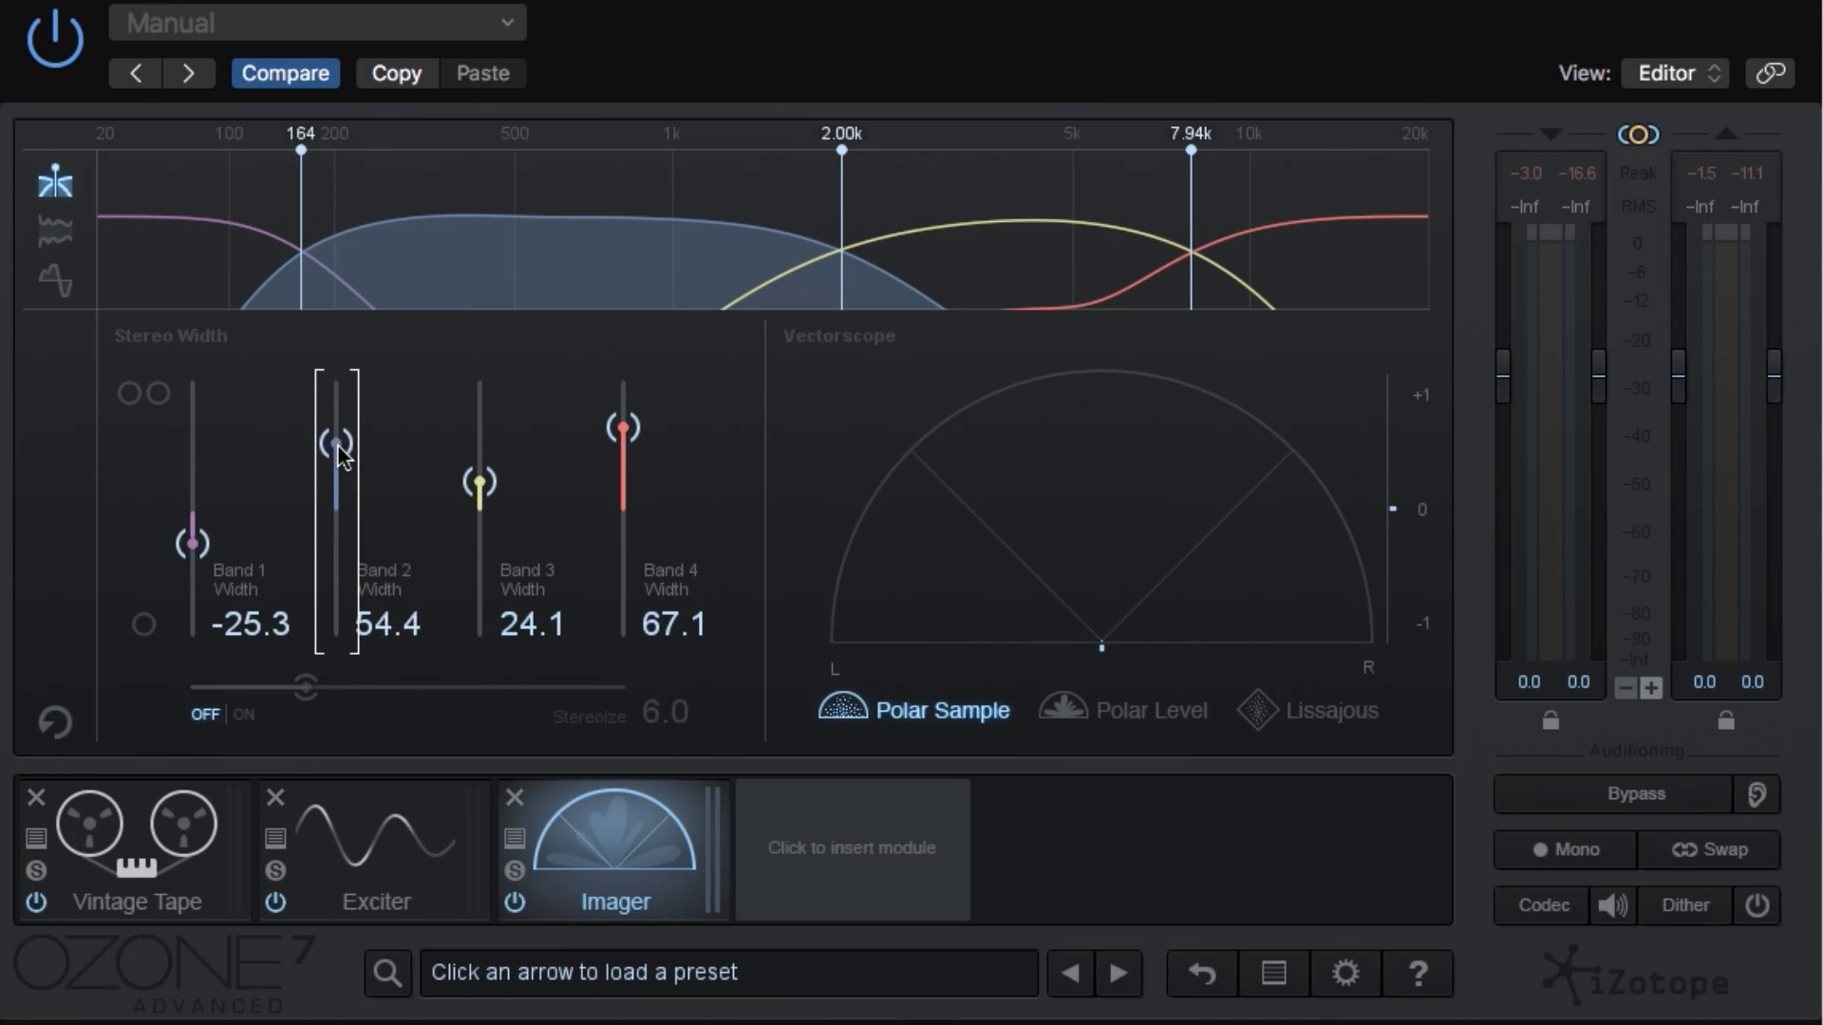
{"action": "left_click_drag", "start_coordinate": [479, 488], "coordinate": [479, 476]}
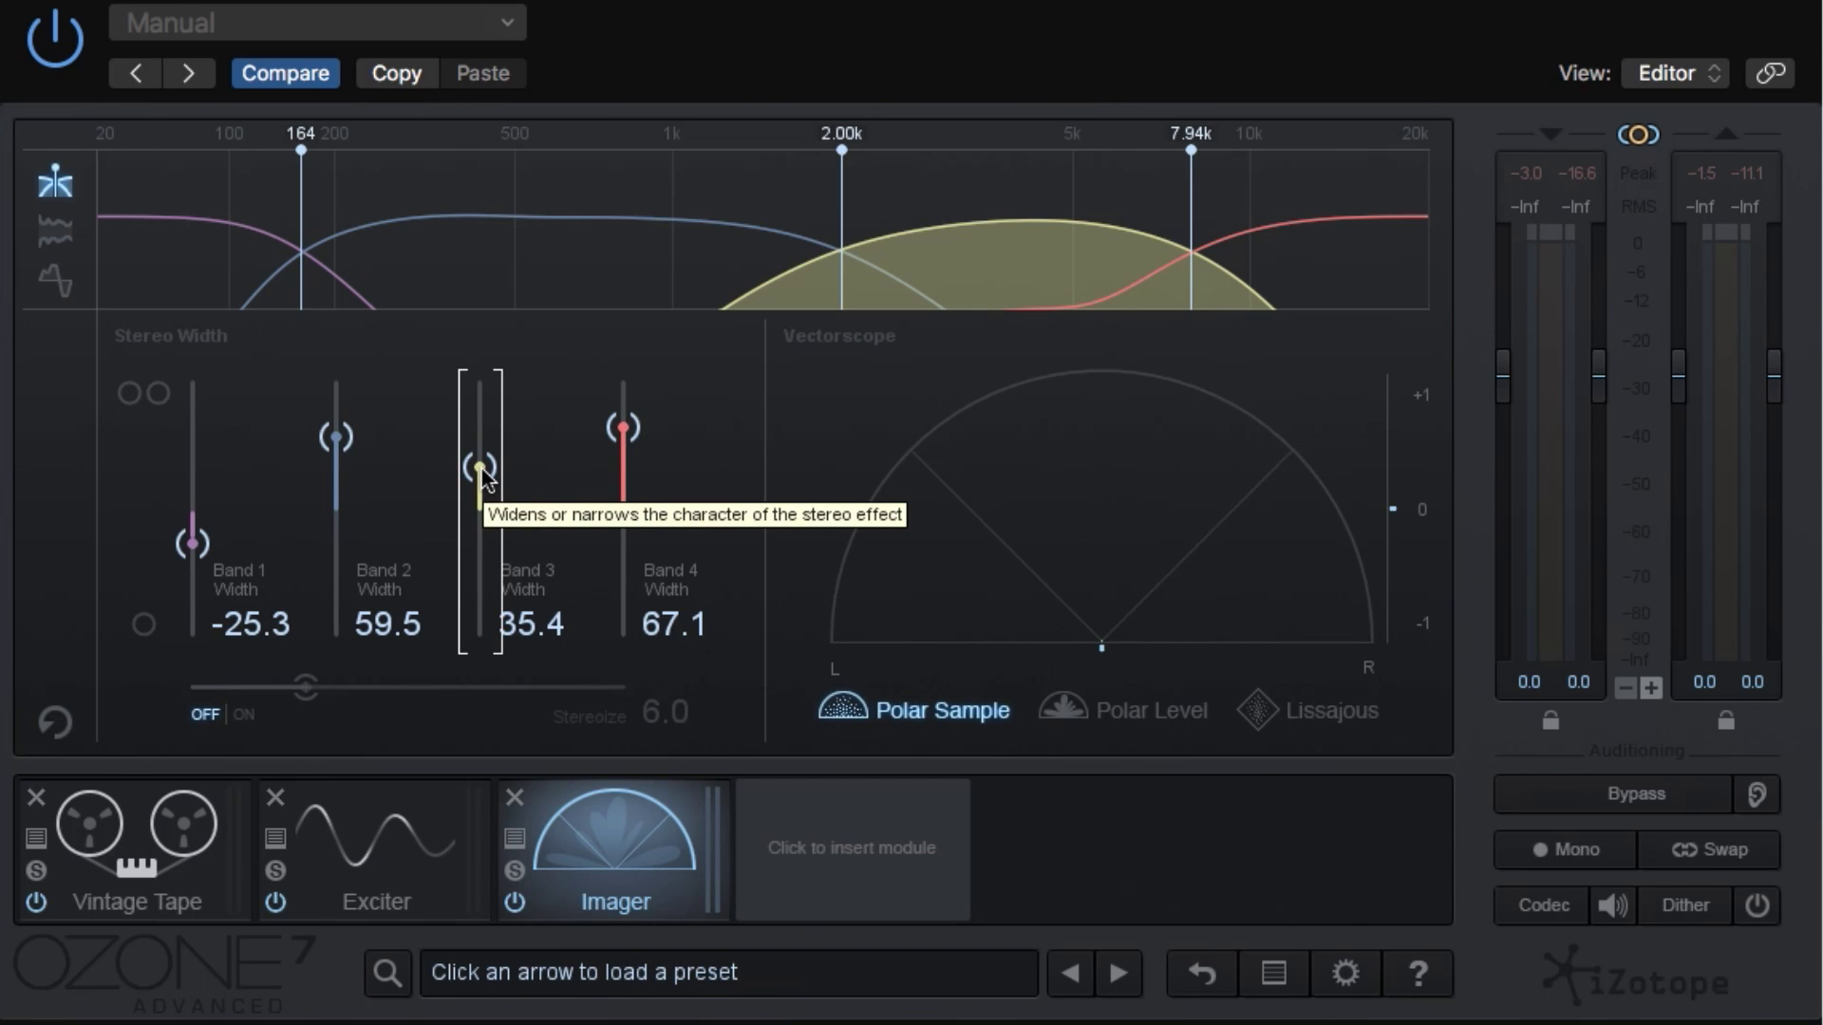
{"action": "left_click_drag", "start_coordinate": [483, 480], "coordinate": [484, 477]}
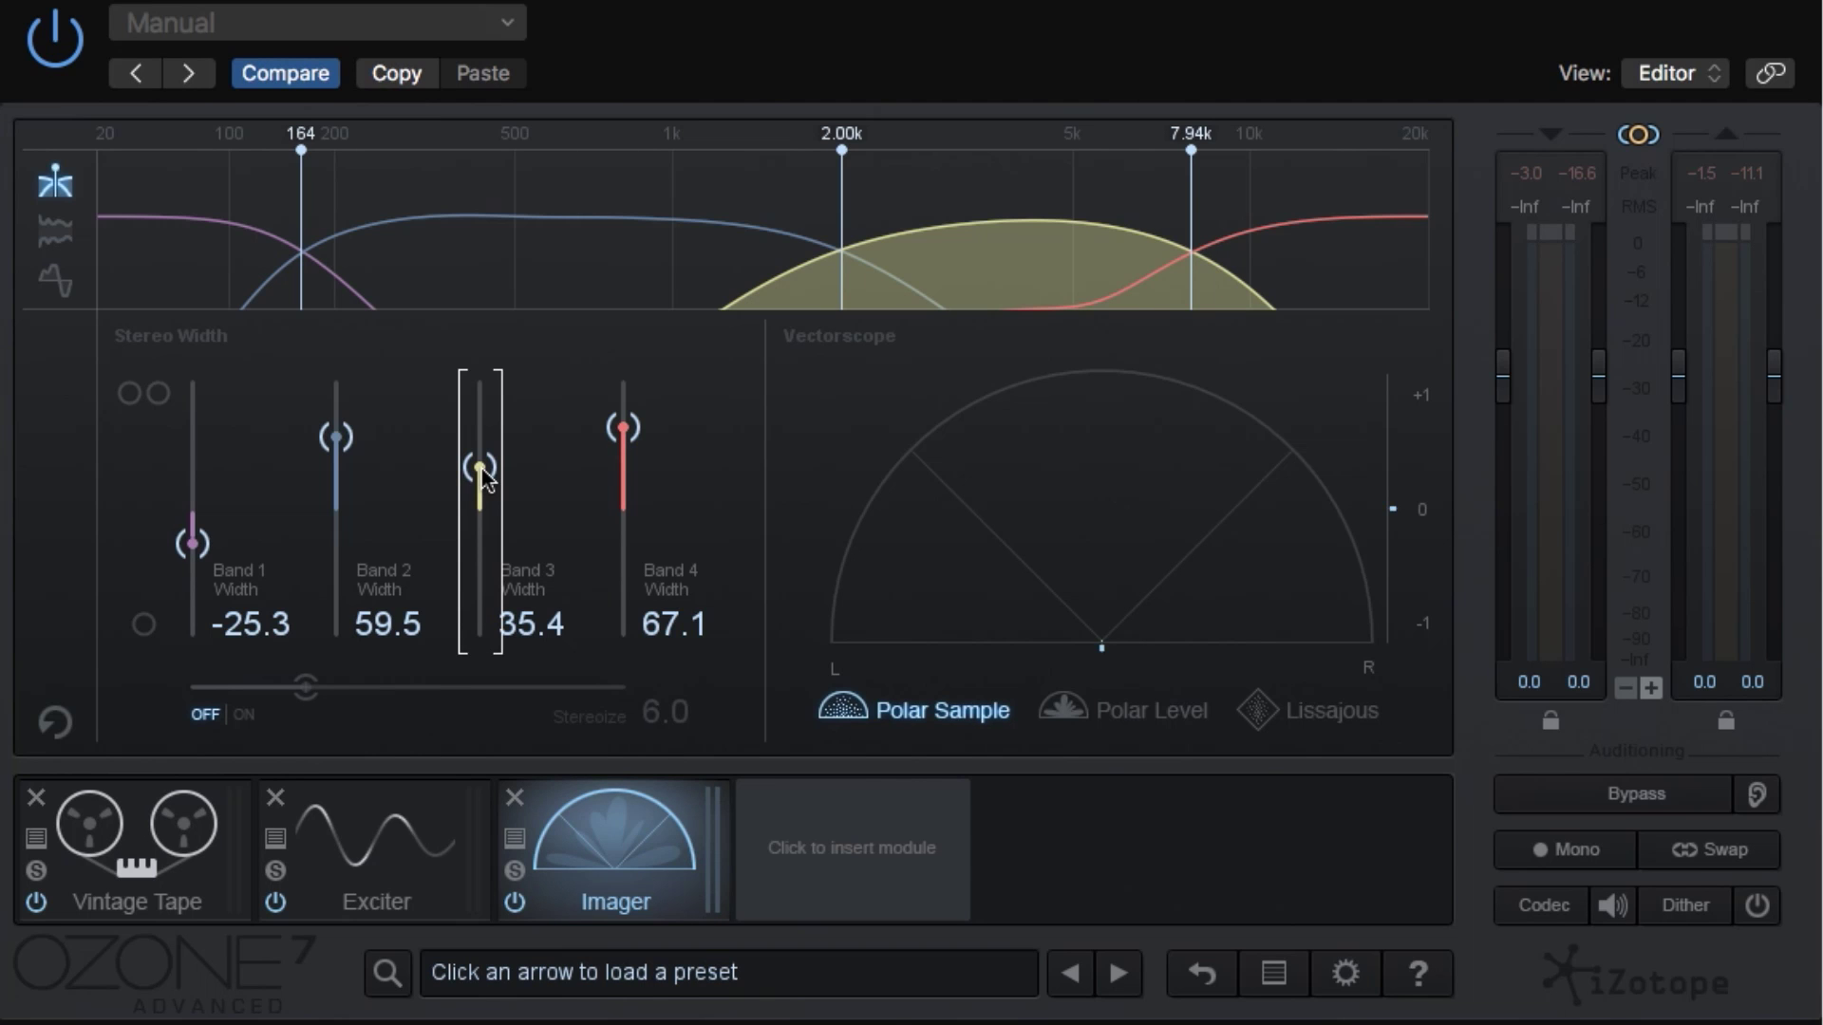
{"action": "left_click_drag", "start_coordinate": [203, 552], "coordinate": [211, 570]}
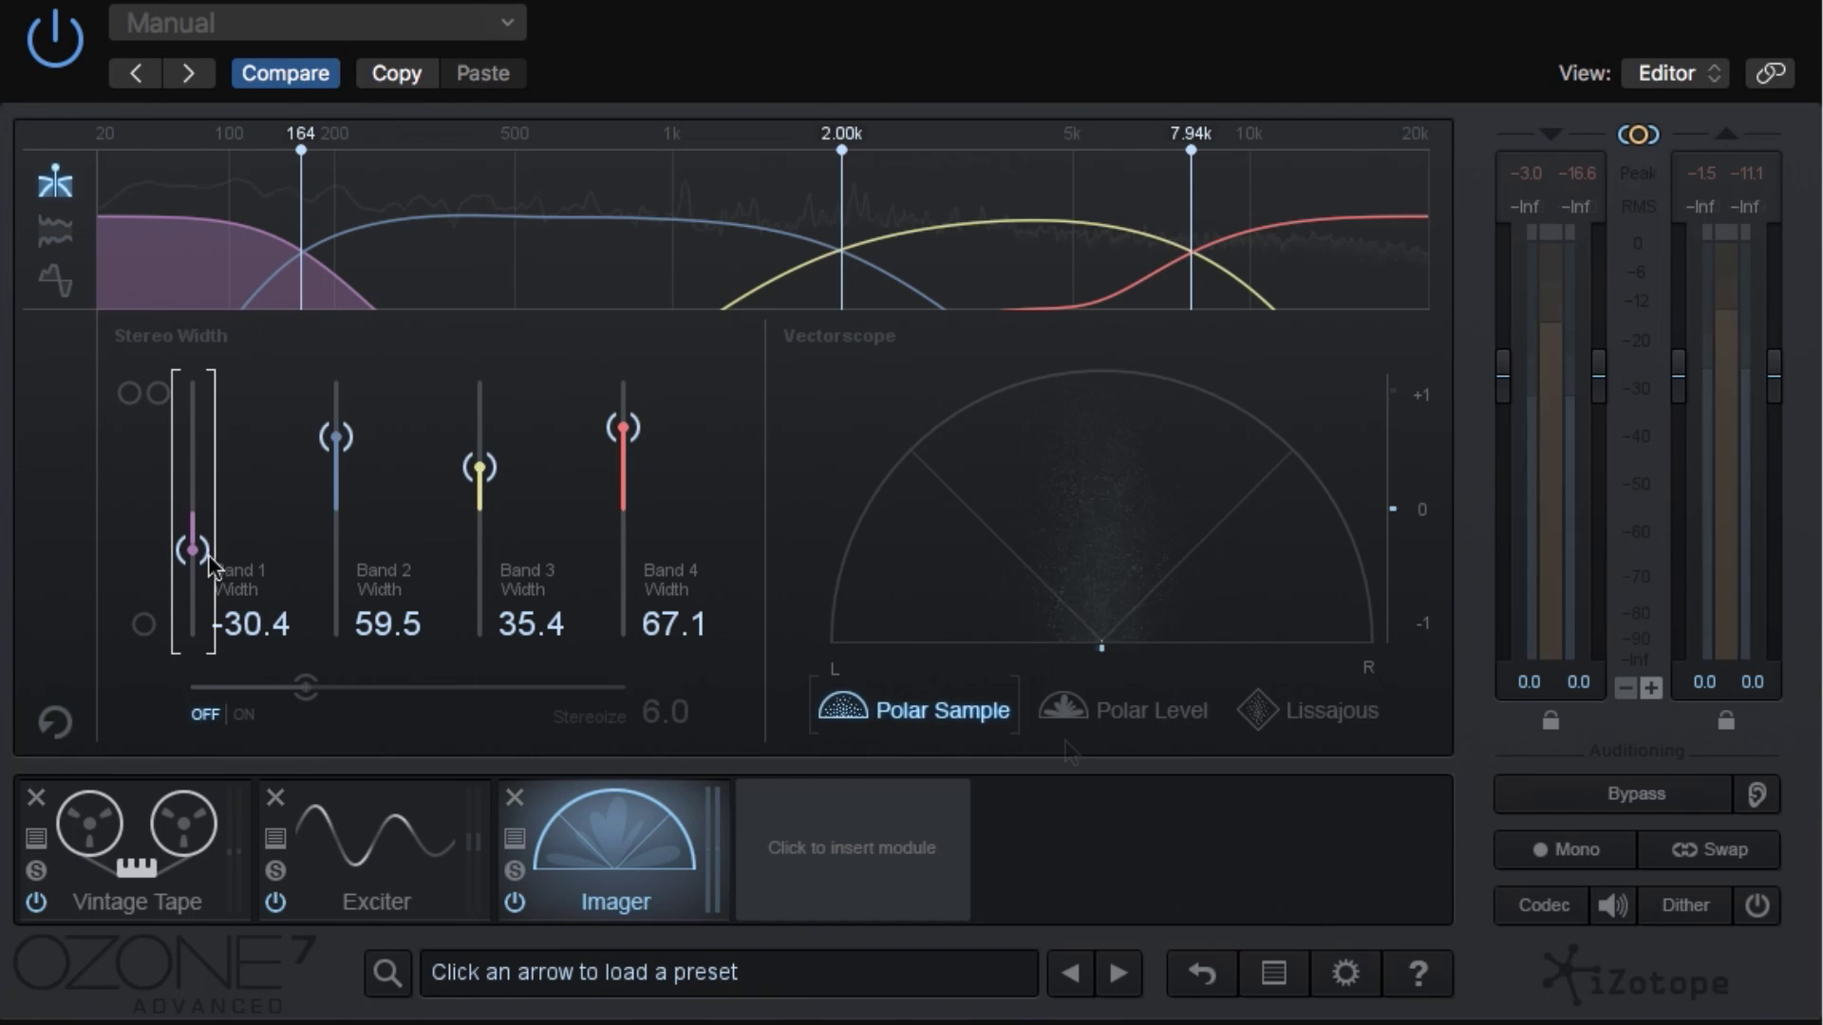
{"action": "left_click", "coordinate": [939, 710]}
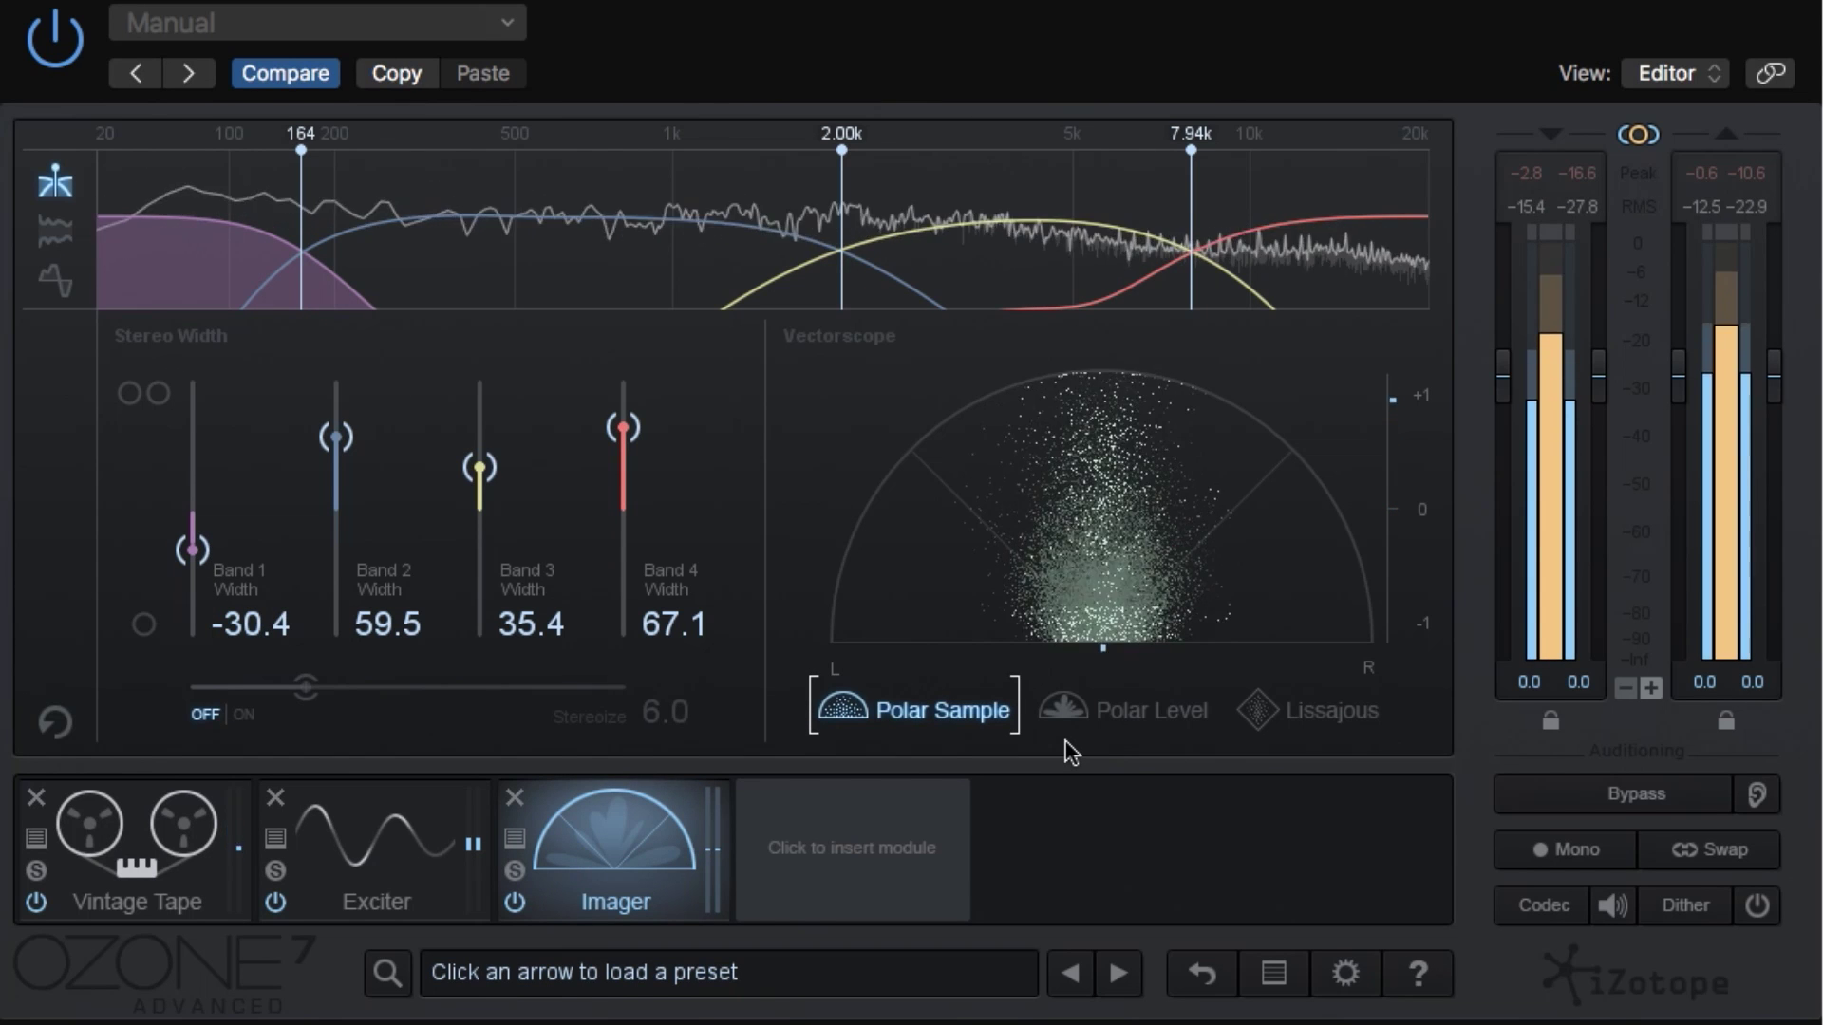
Compare the Polar Level and Lissajous vectorscope views, ending back on Polar Sample
{"action": "left_click", "coordinate": [1149, 714]}
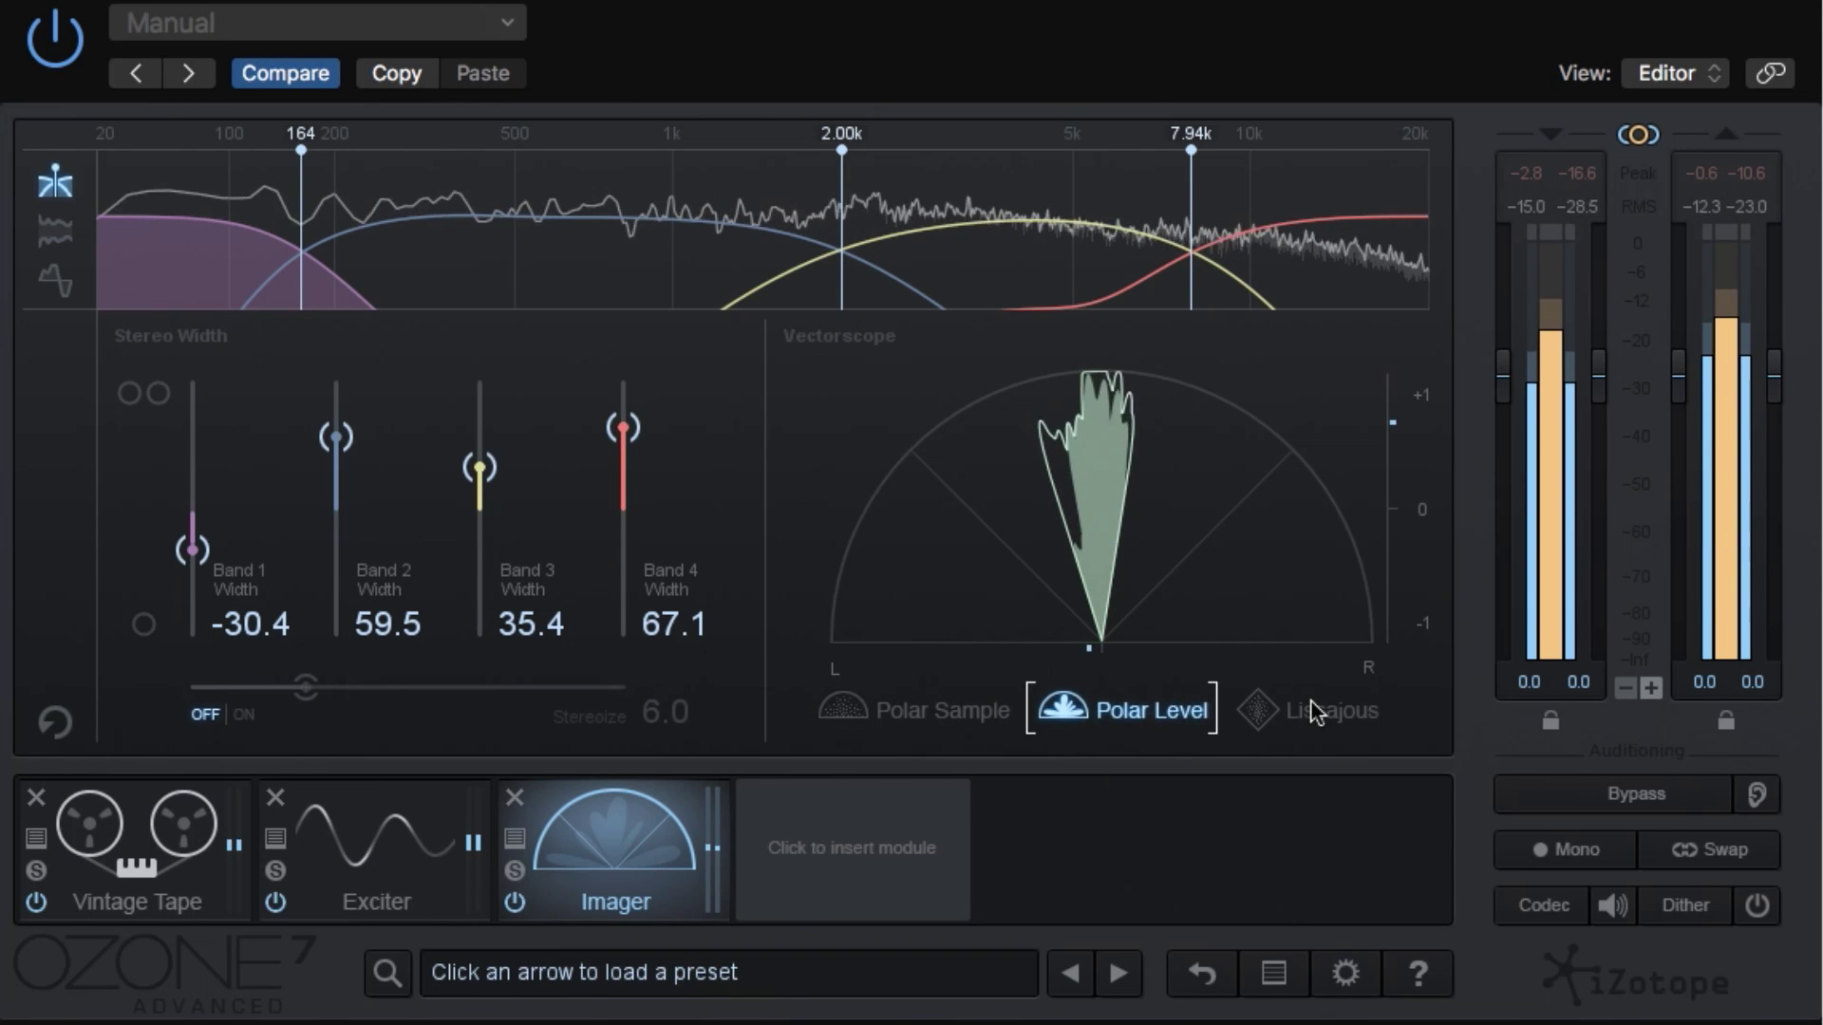
{"action": "left_click", "coordinate": [1344, 722]}
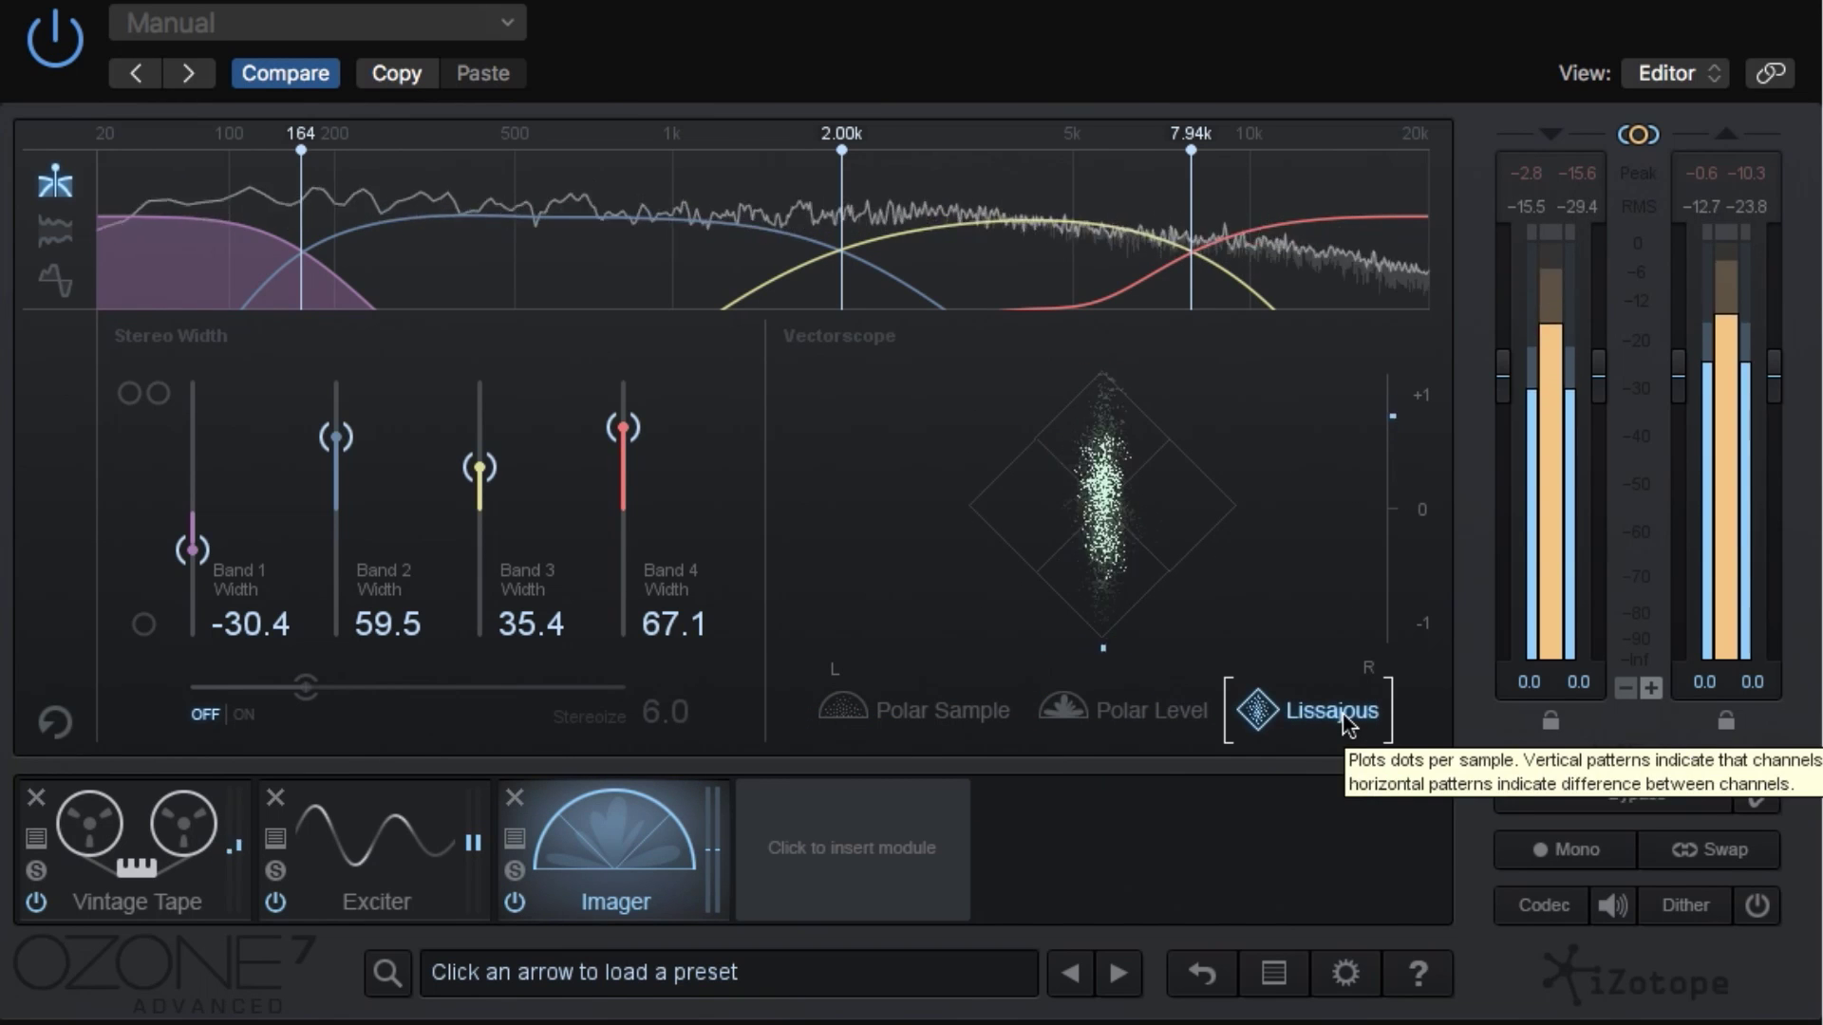
{"action": "left_click", "coordinate": [1184, 733]}
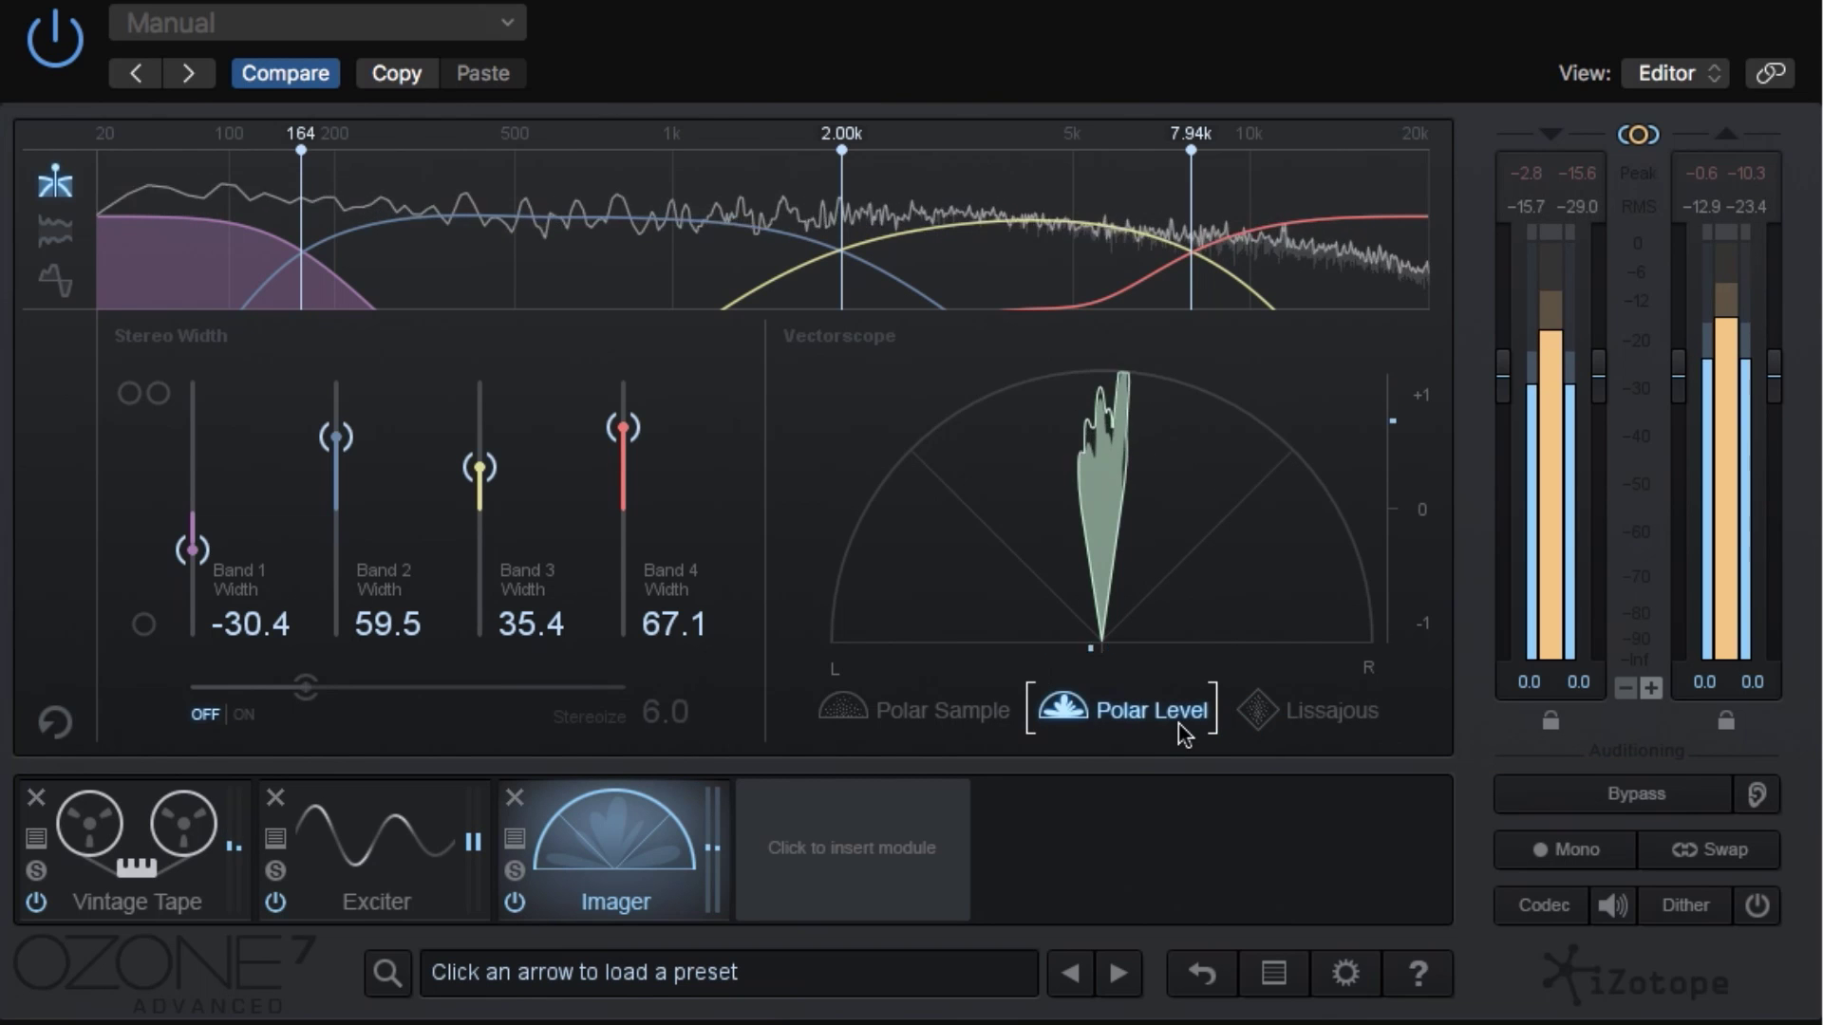
{"action": "left_click", "coordinate": [963, 730]}
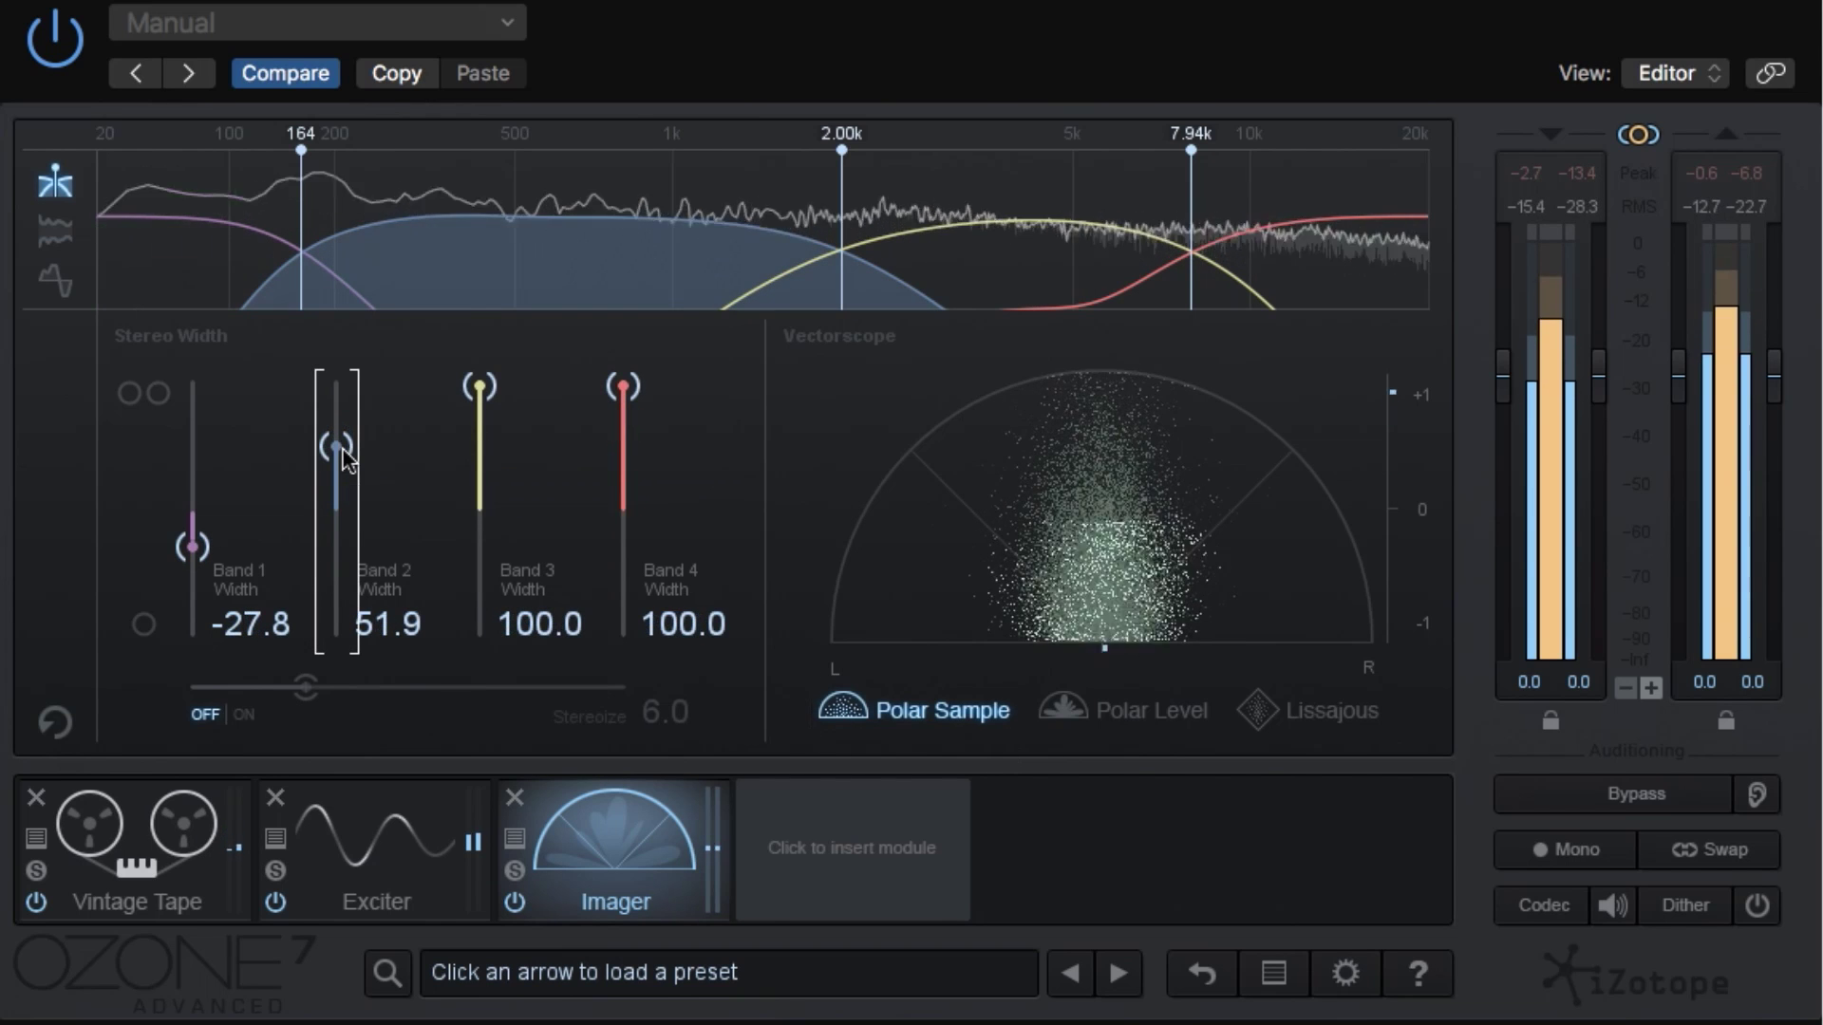
Push Bands 2 and 1 to 100.0, compare vectorscope views, and return Band 4 near 67
{"action": "left_click_drag", "start_coordinate": [337, 446], "coordinate": [333, 354]}
{"action": "left_click_drag", "start_coordinate": [199, 553], "coordinate": [195, 387]}
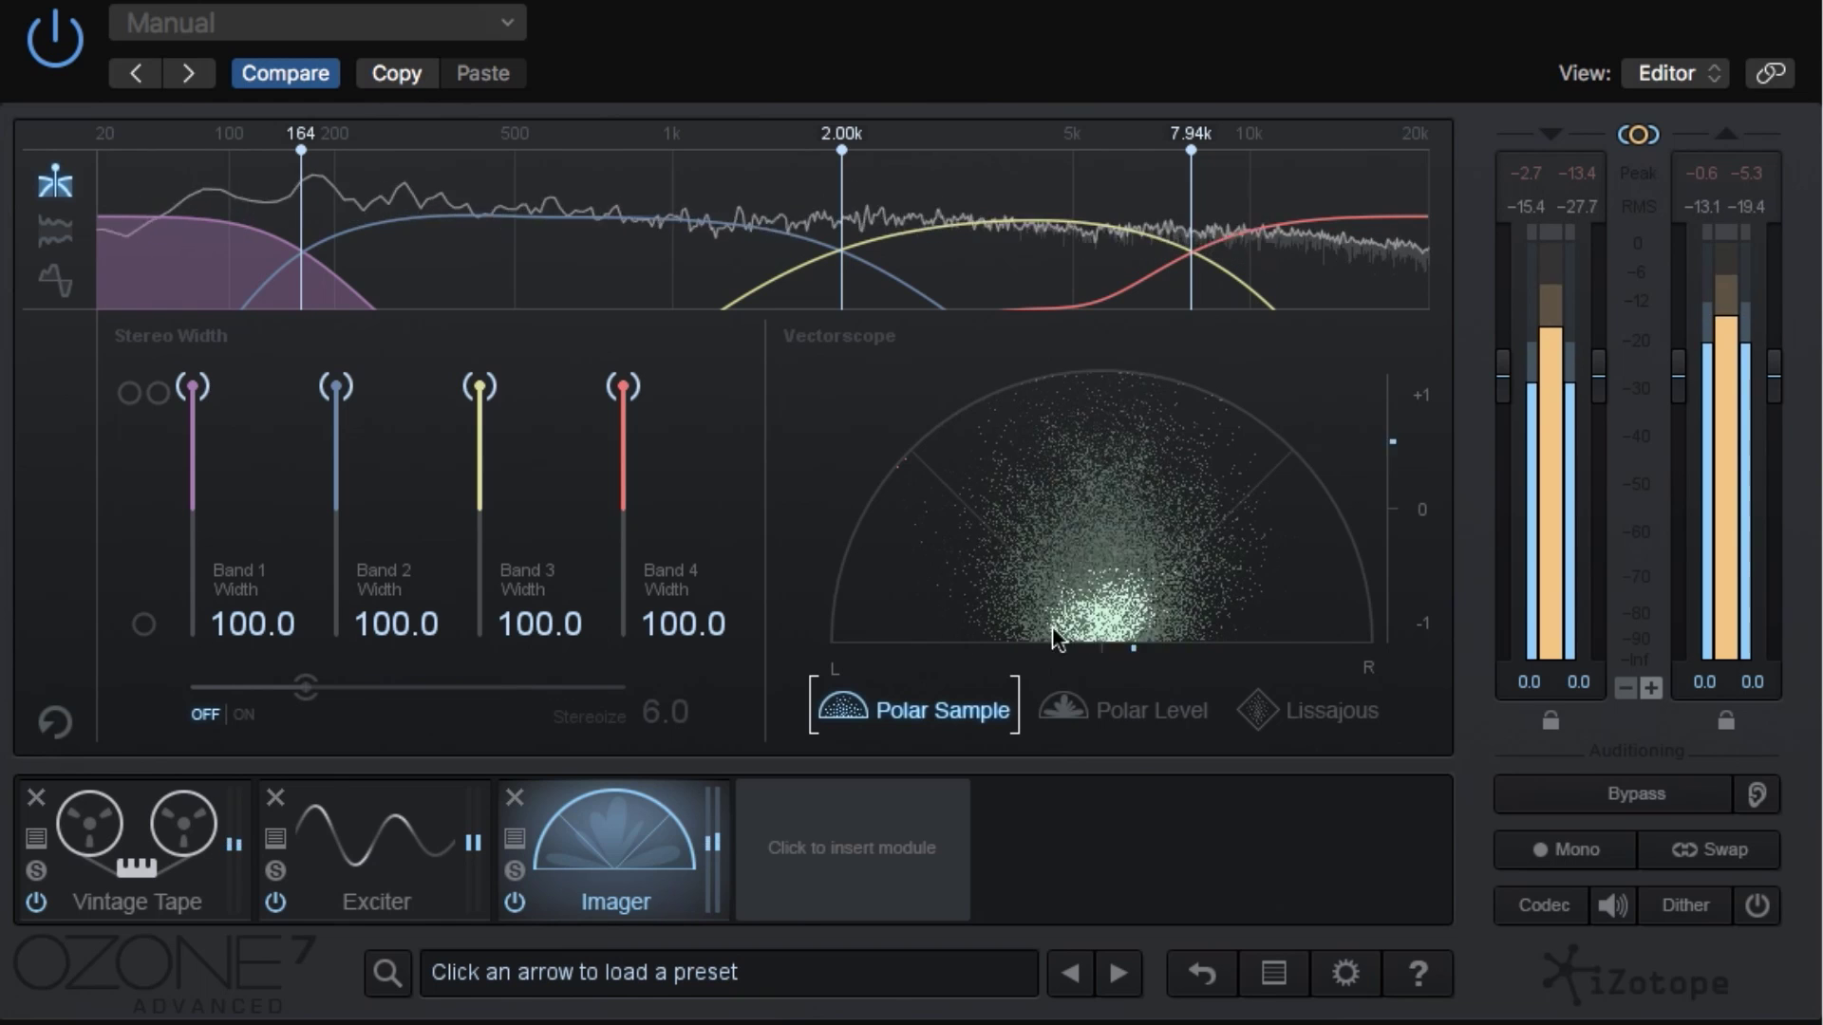
{"action": "left_click", "coordinate": [1145, 707]}
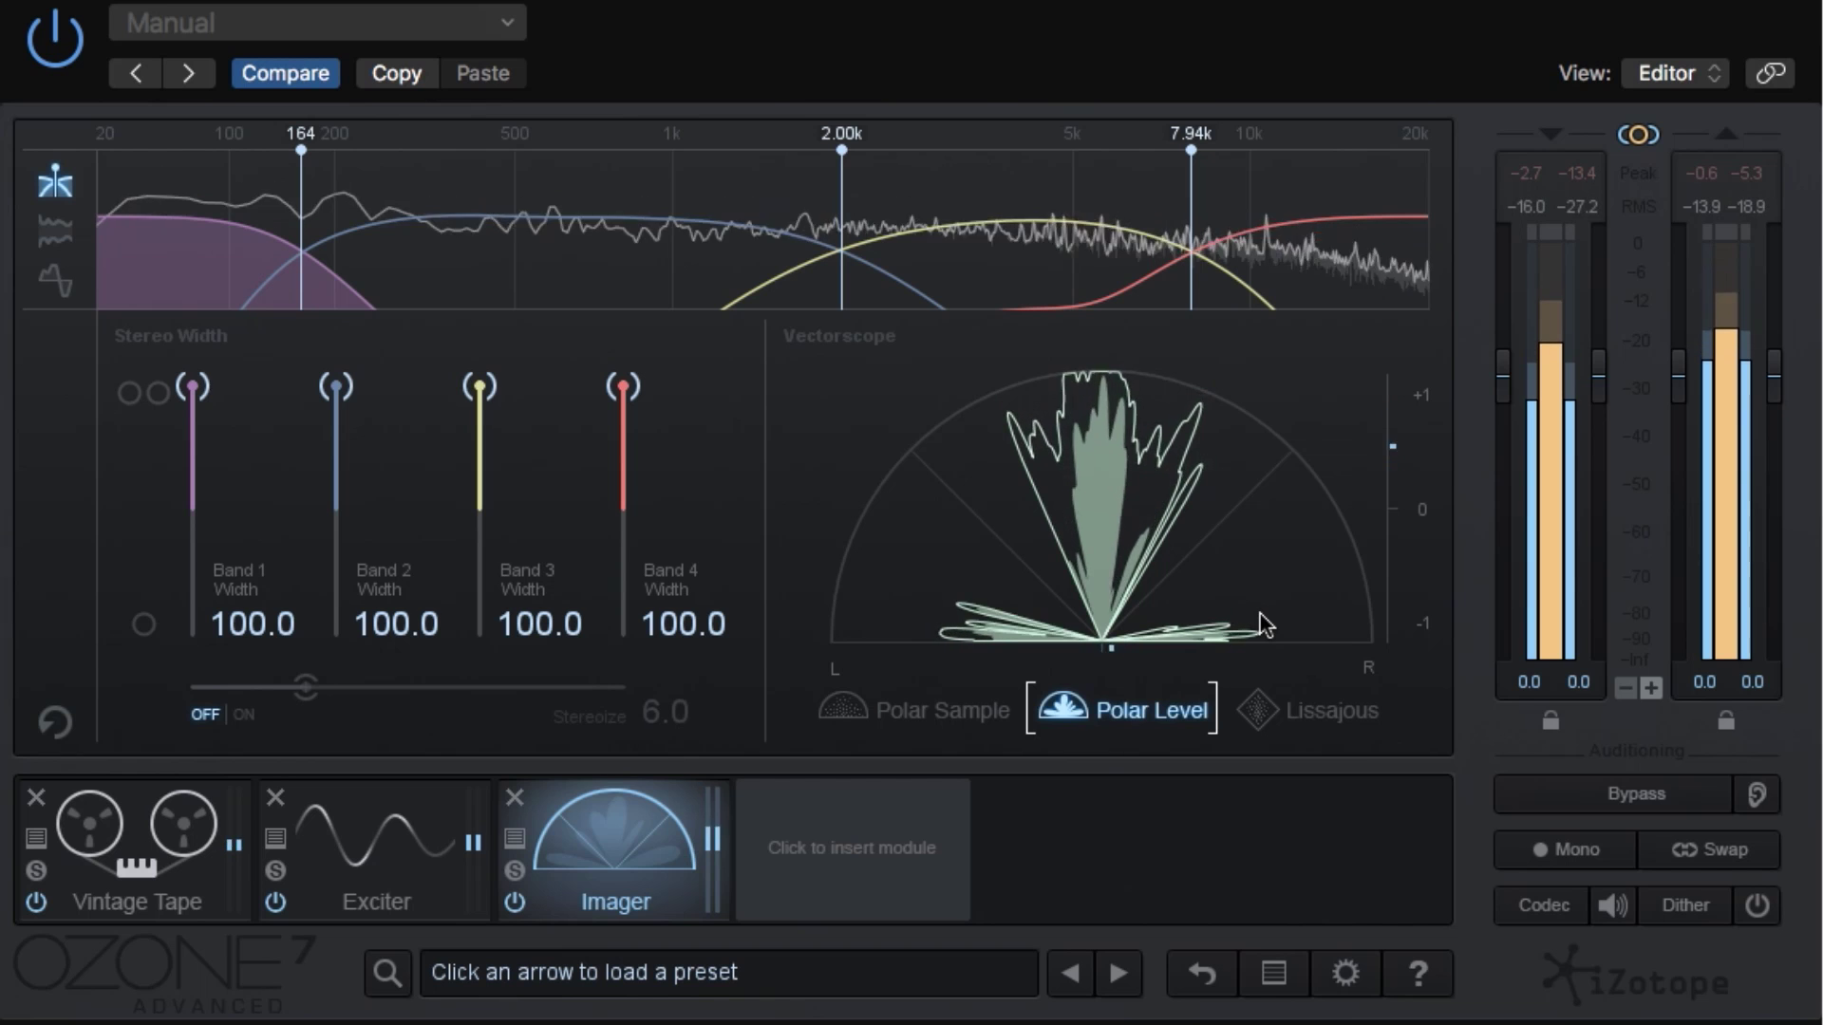
{"action": "left_click", "coordinate": [1314, 710]}
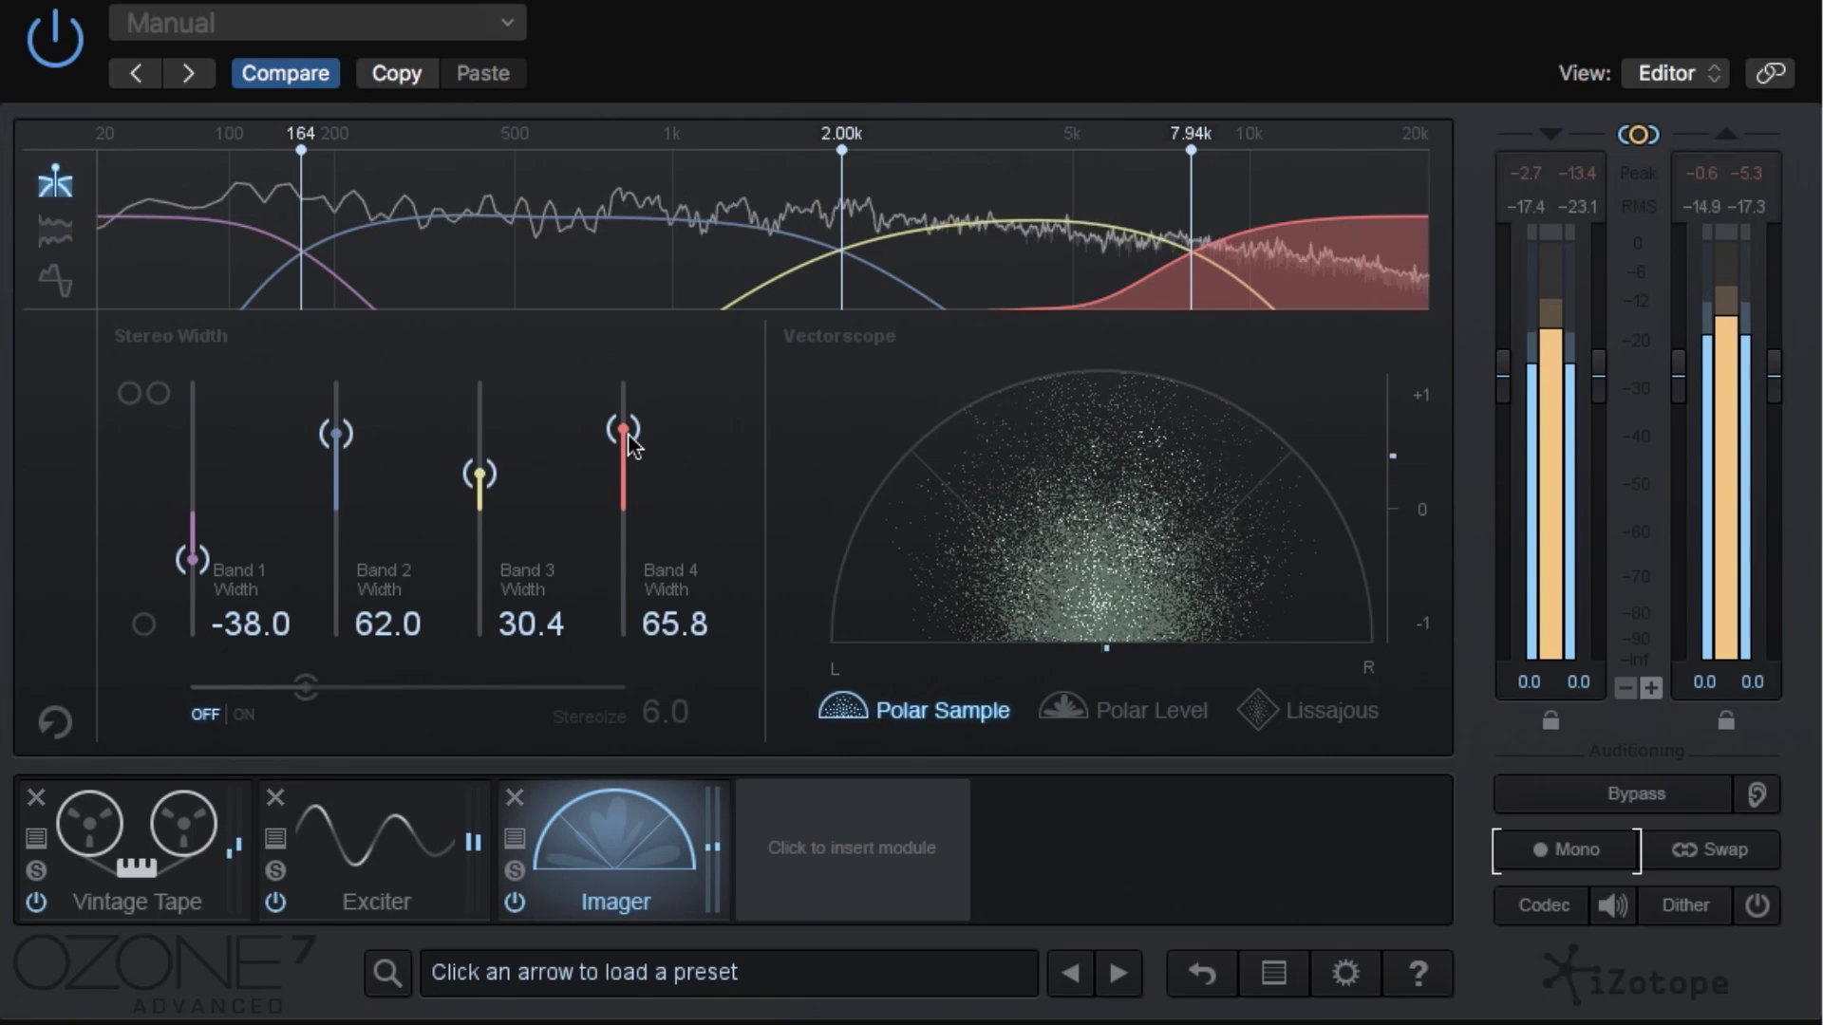
{"action": "left_click_drag", "start_coordinate": [623, 430], "coordinate": [650, 693]}
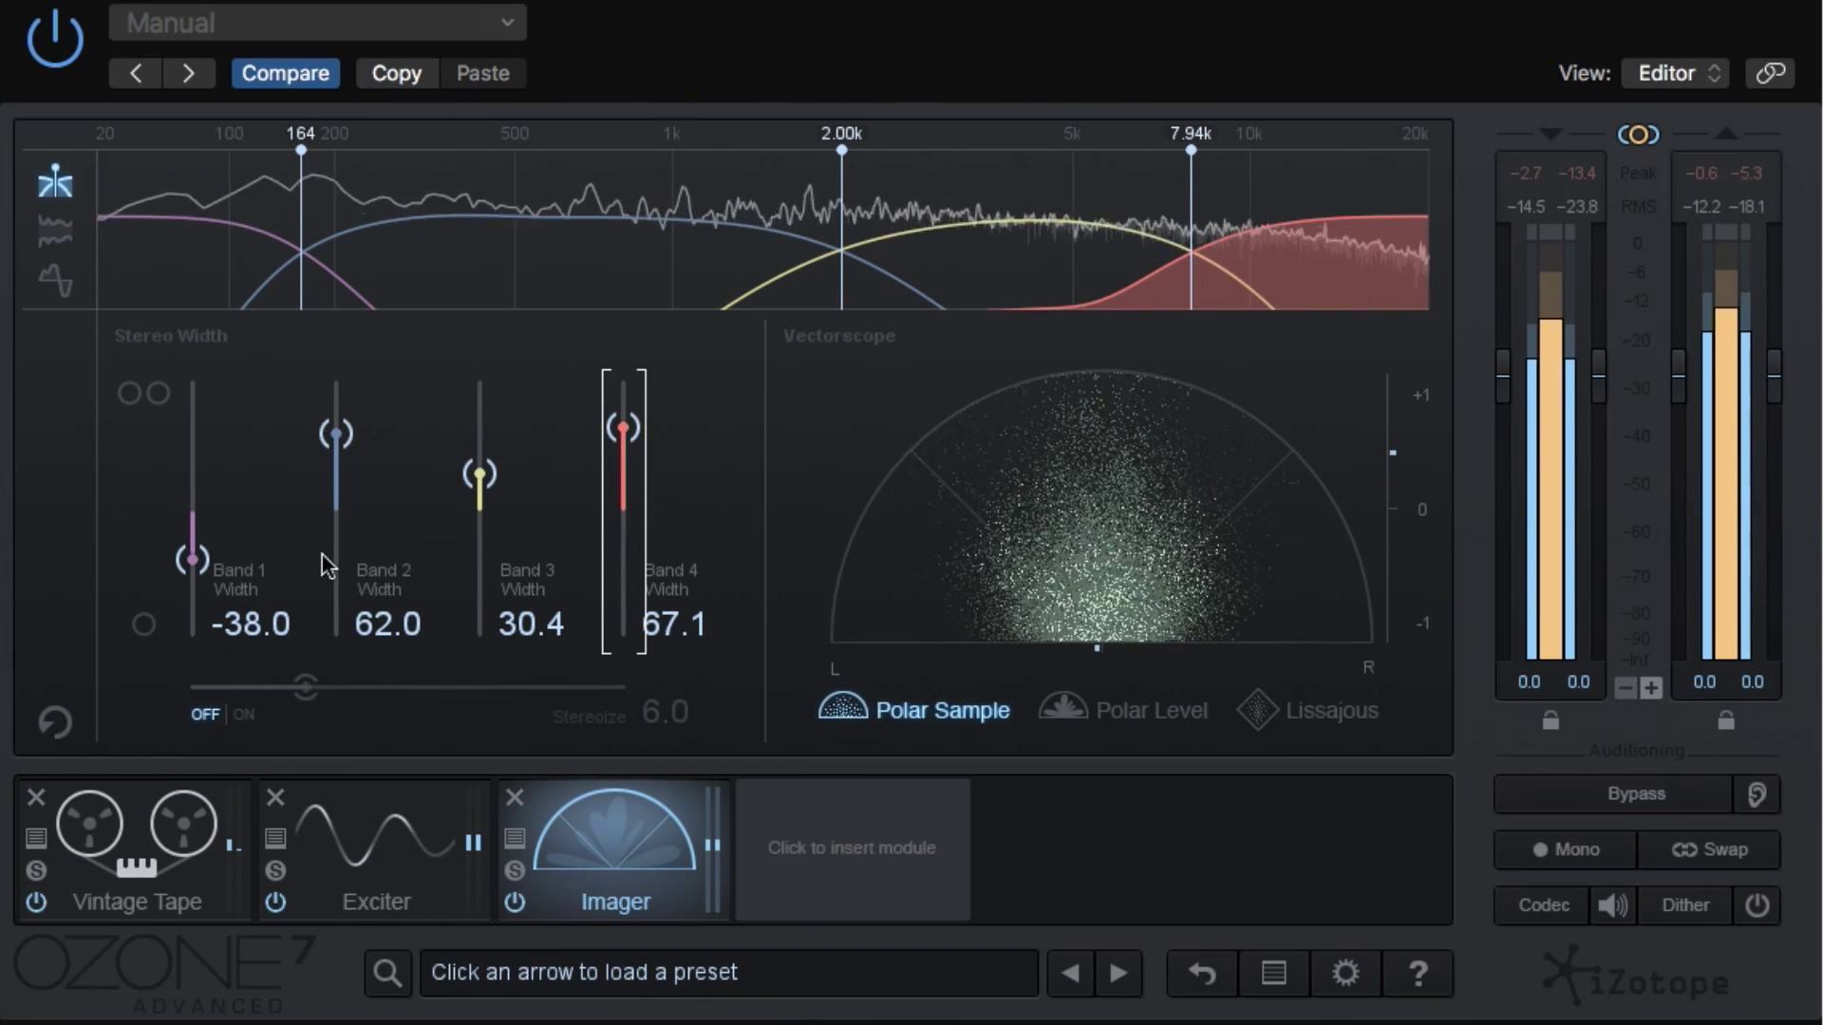
Audition the mix summed to mono, then return to stereo
{"action": "left_click", "coordinate": [1615, 859]}
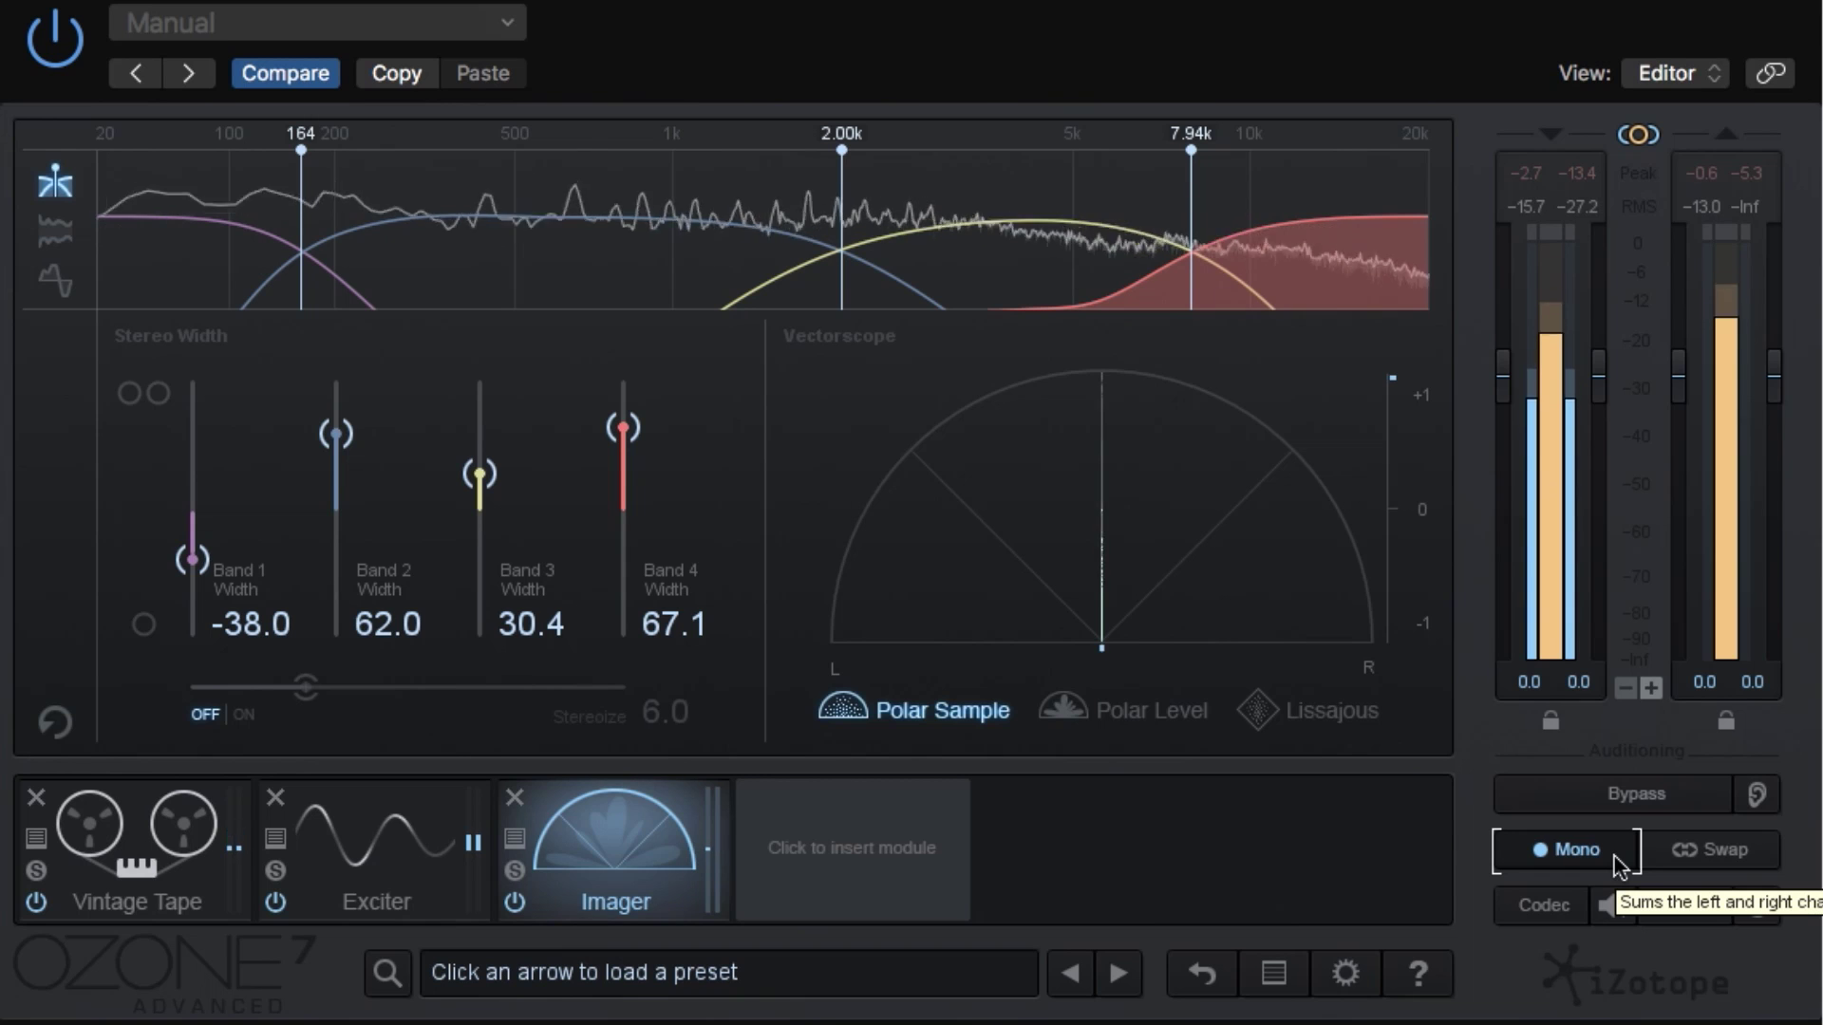
{"action": "left_click", "coordinate": [1592, 866]}
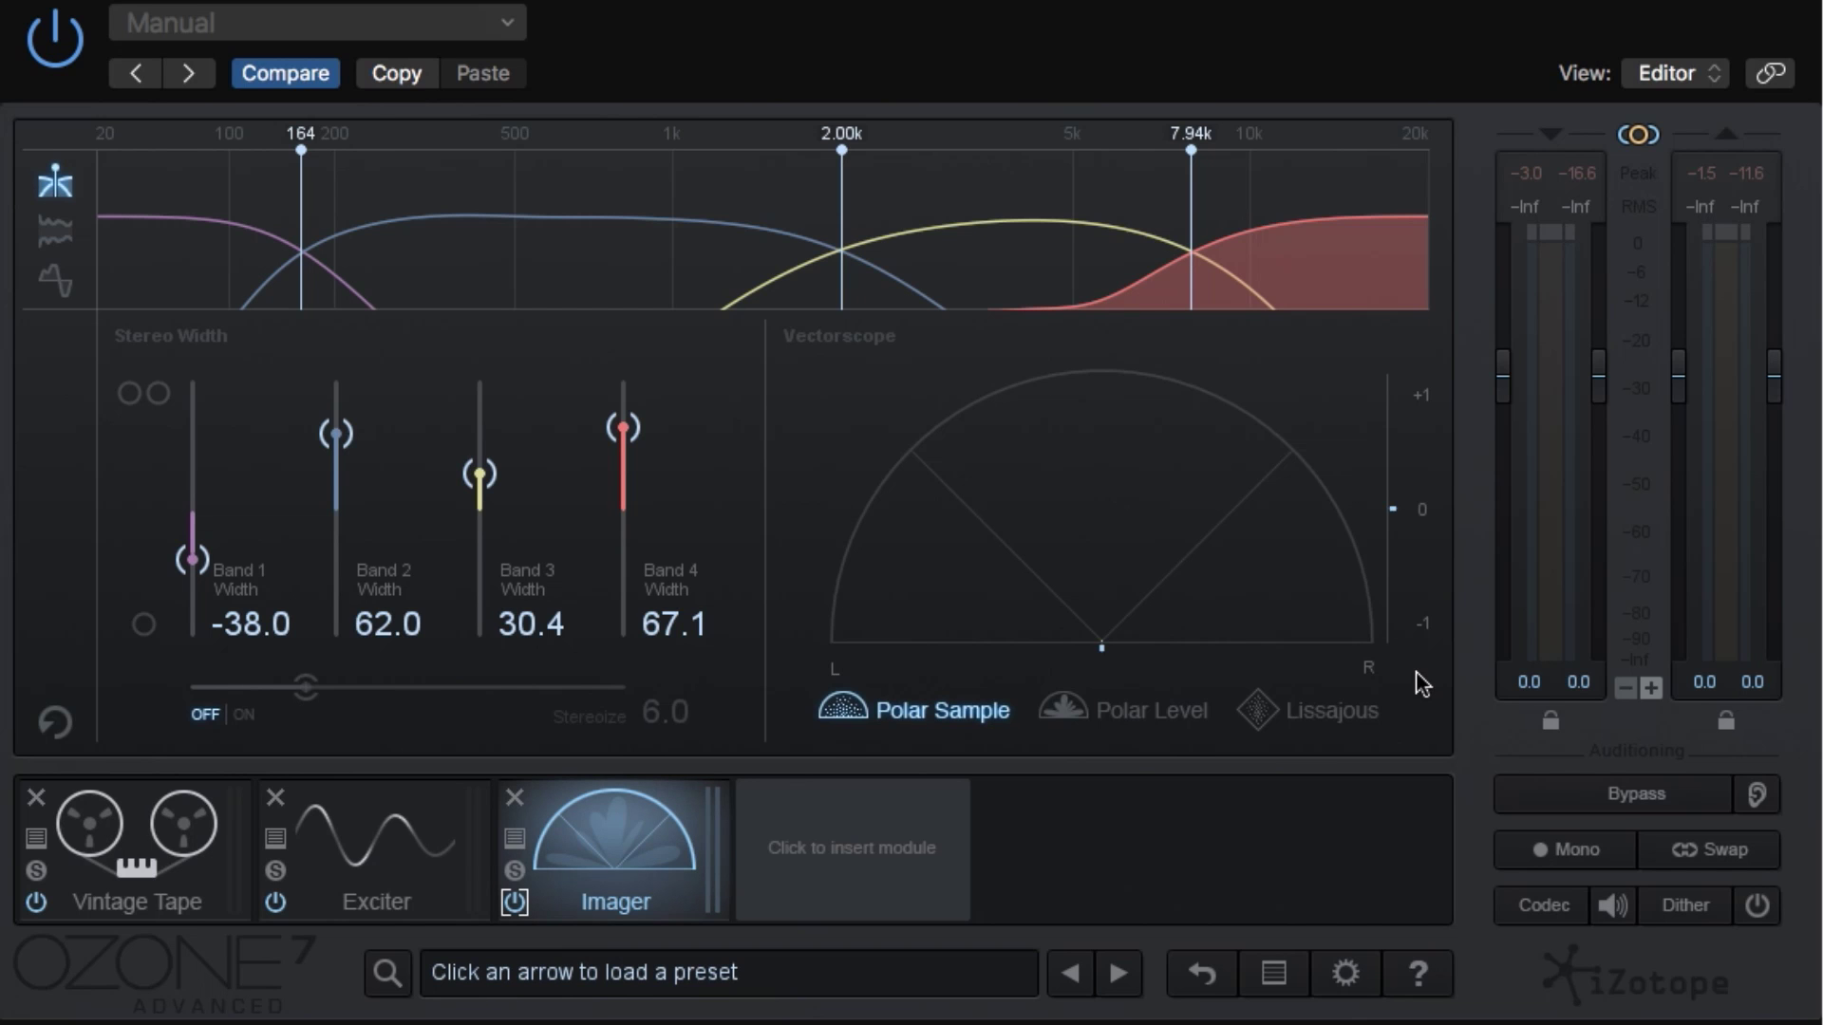
Resume playback and sum the mix to mono
{"action": "key", "text": "space"}
{"action": "key", "text": "space"}
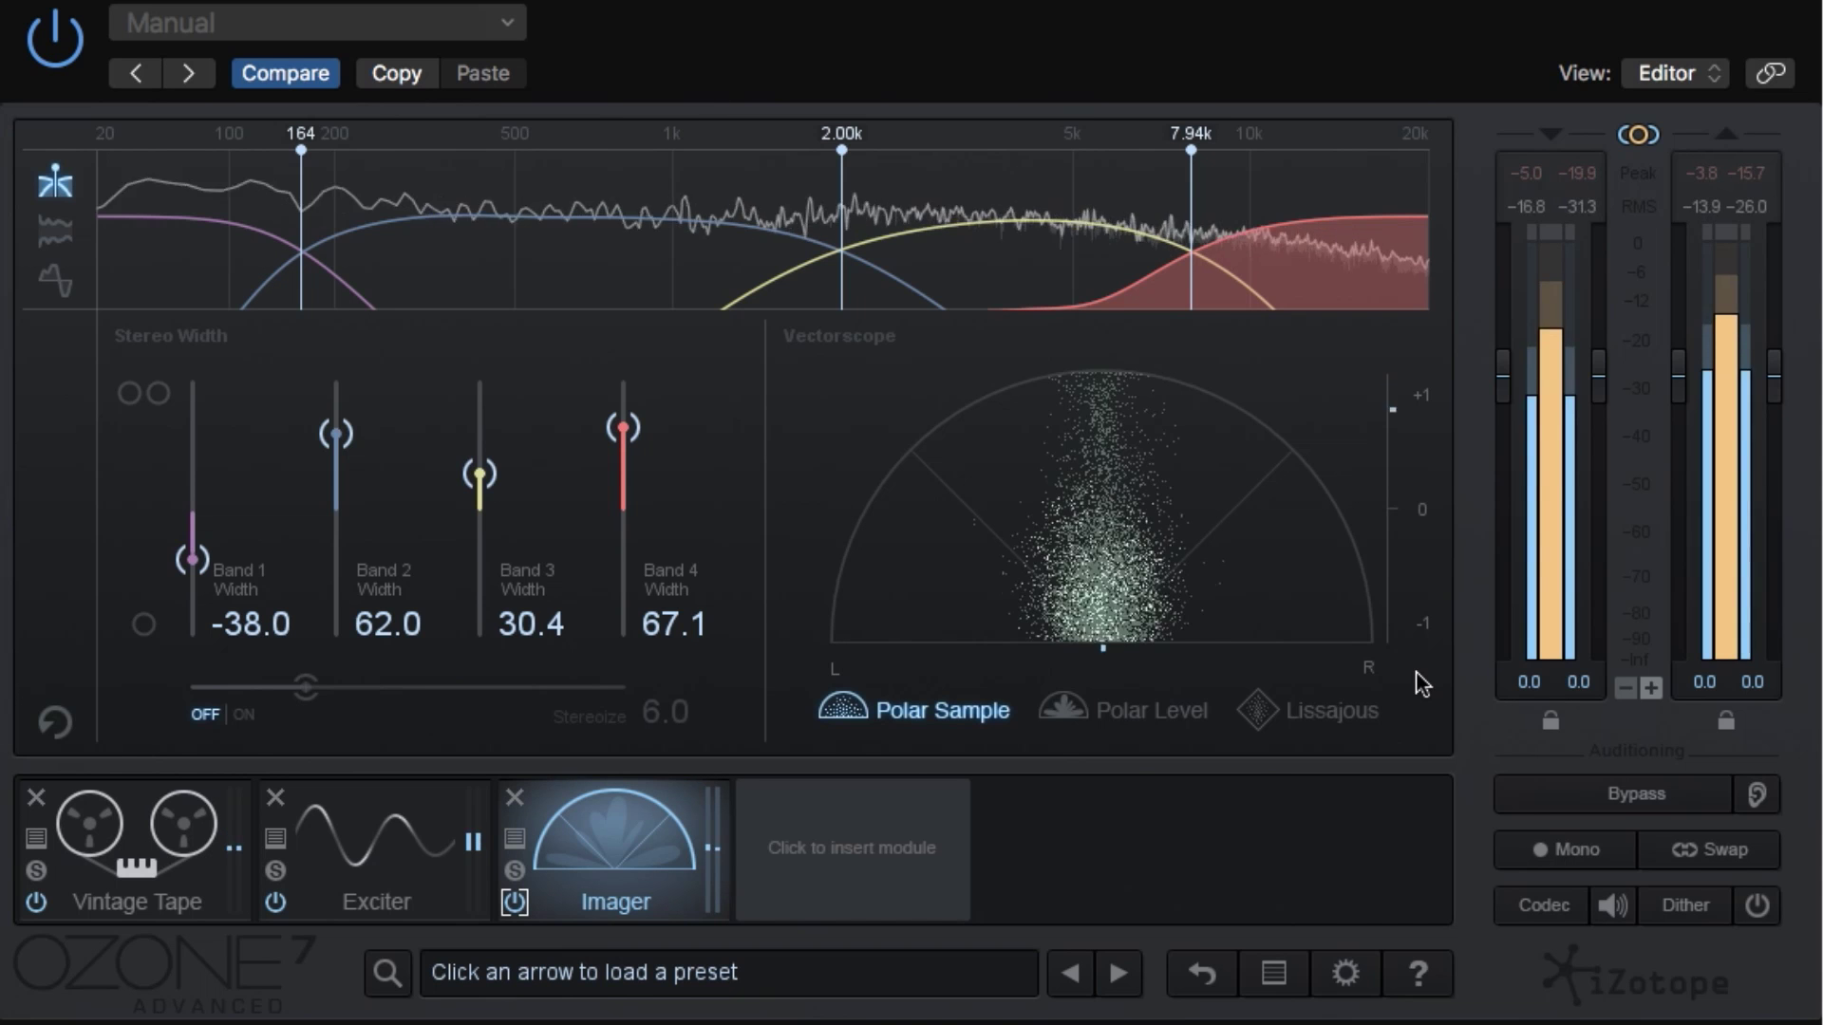
{"action": "left_click", "coordinate": [1561, 857]}
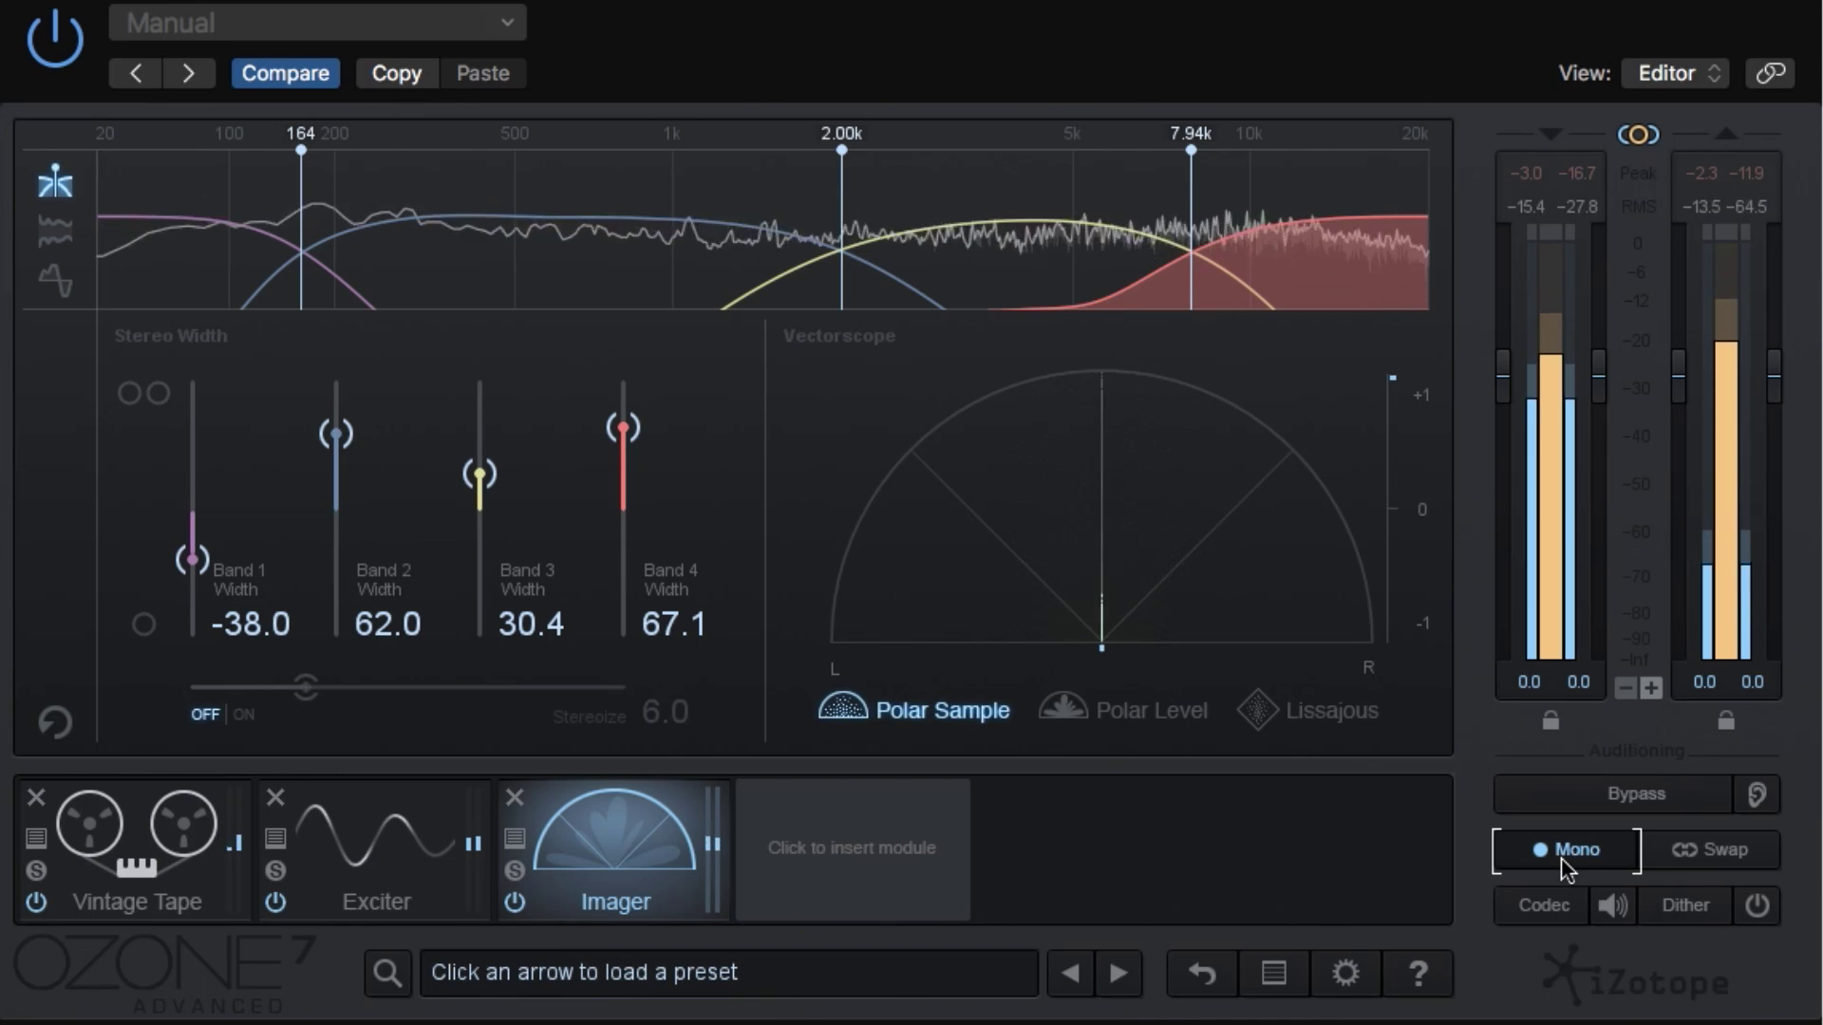
Switch mono off, on and off again to compare mono and stereo playback
{"action": "left_click", "coordinate": [1561, 857]}
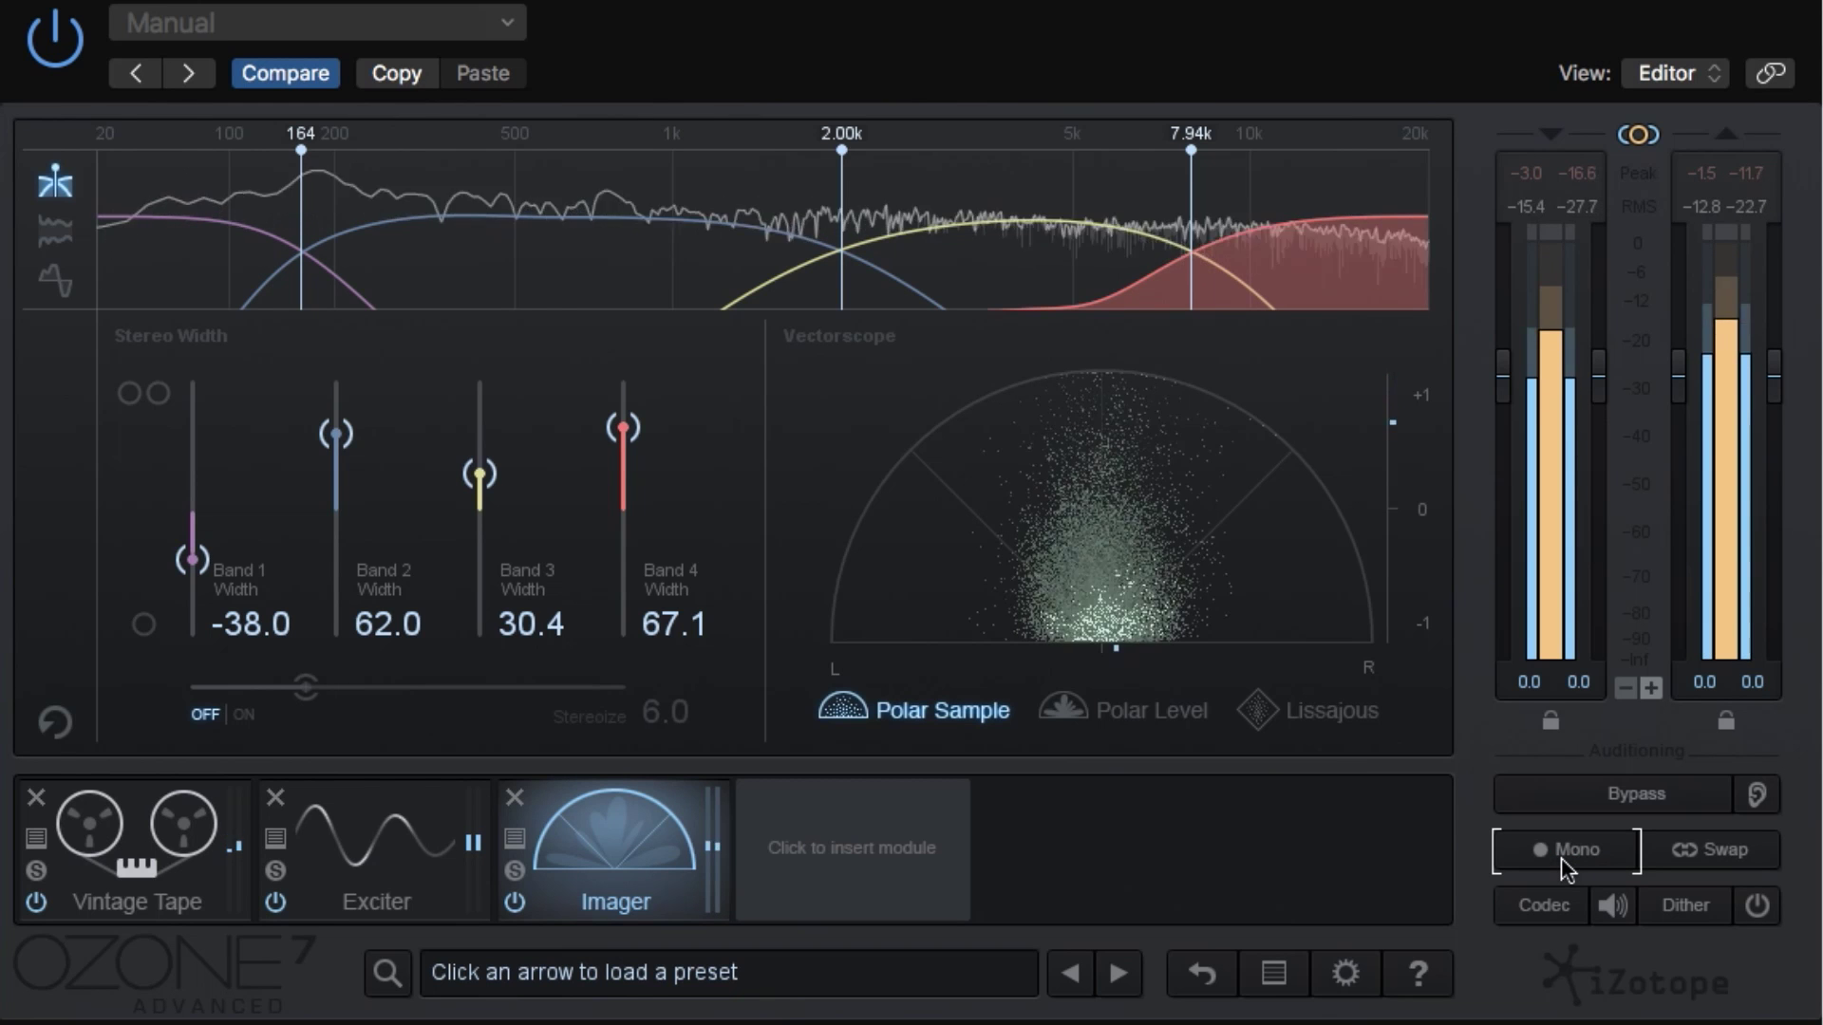
{"action": "left_click", "coordinate": [1560, 857]}
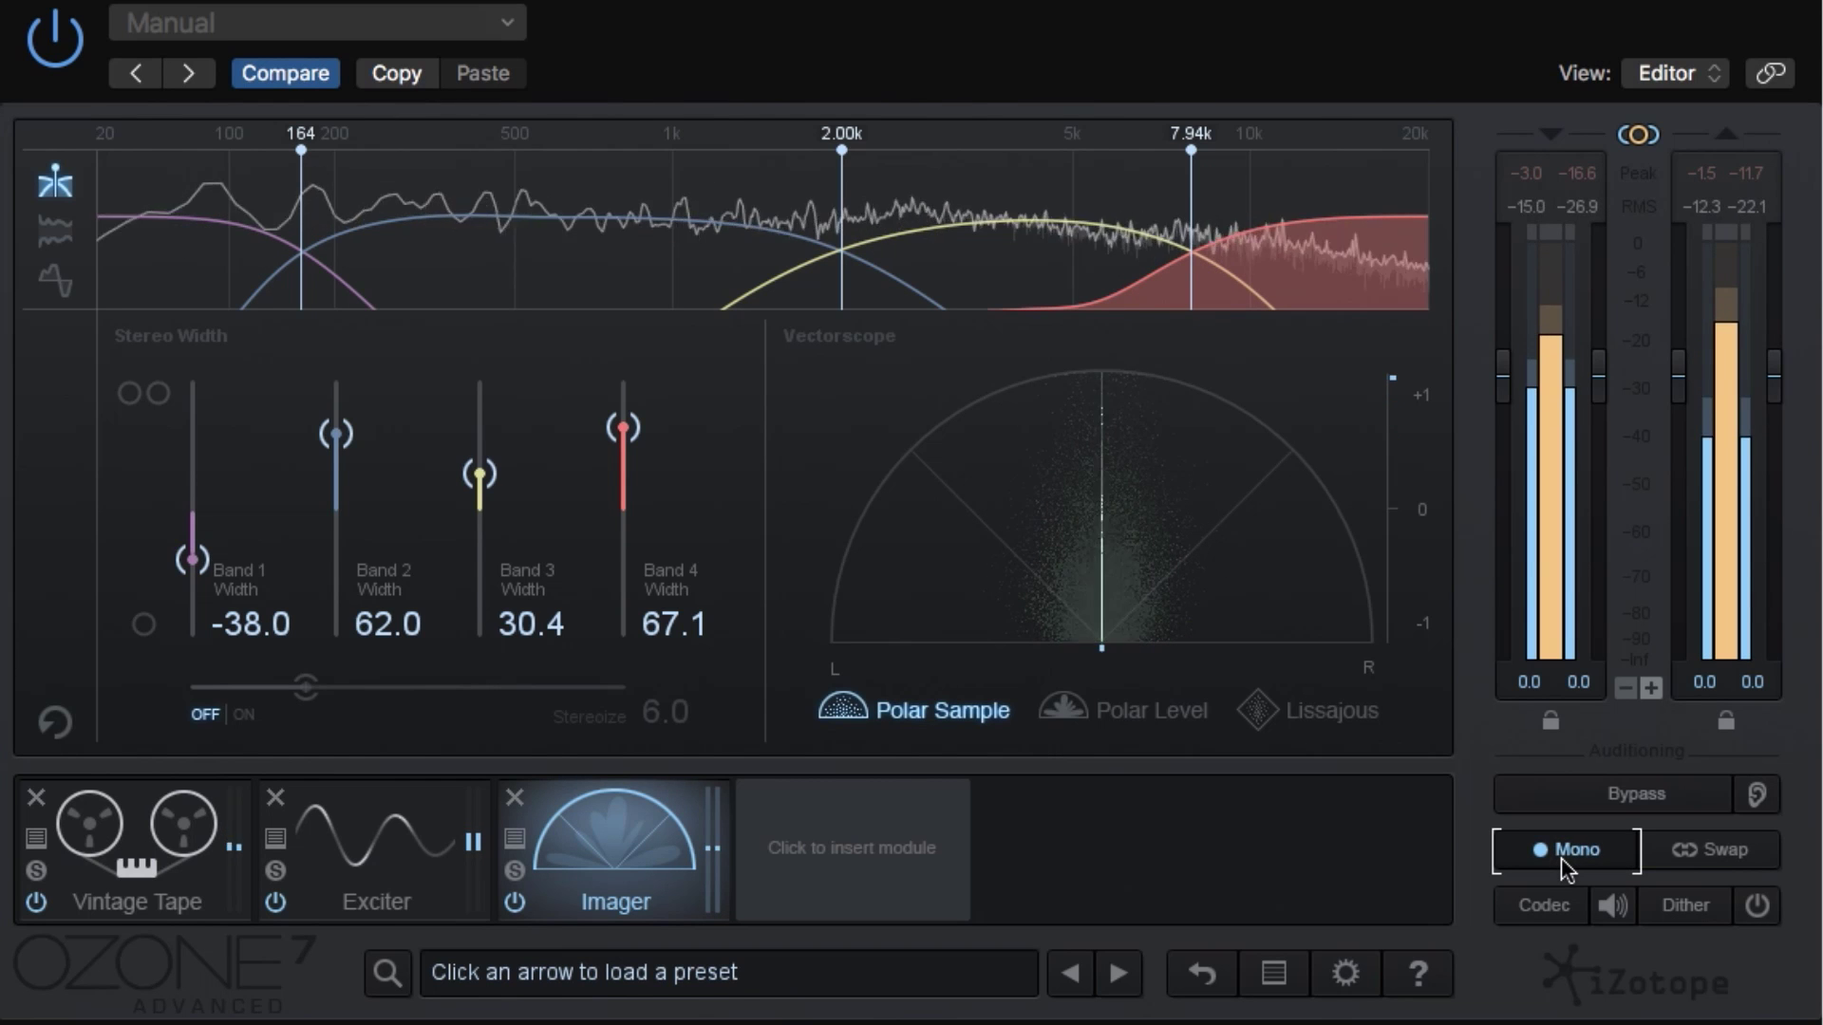
{"action": "left_click", "coordinate": [1560, 858]}
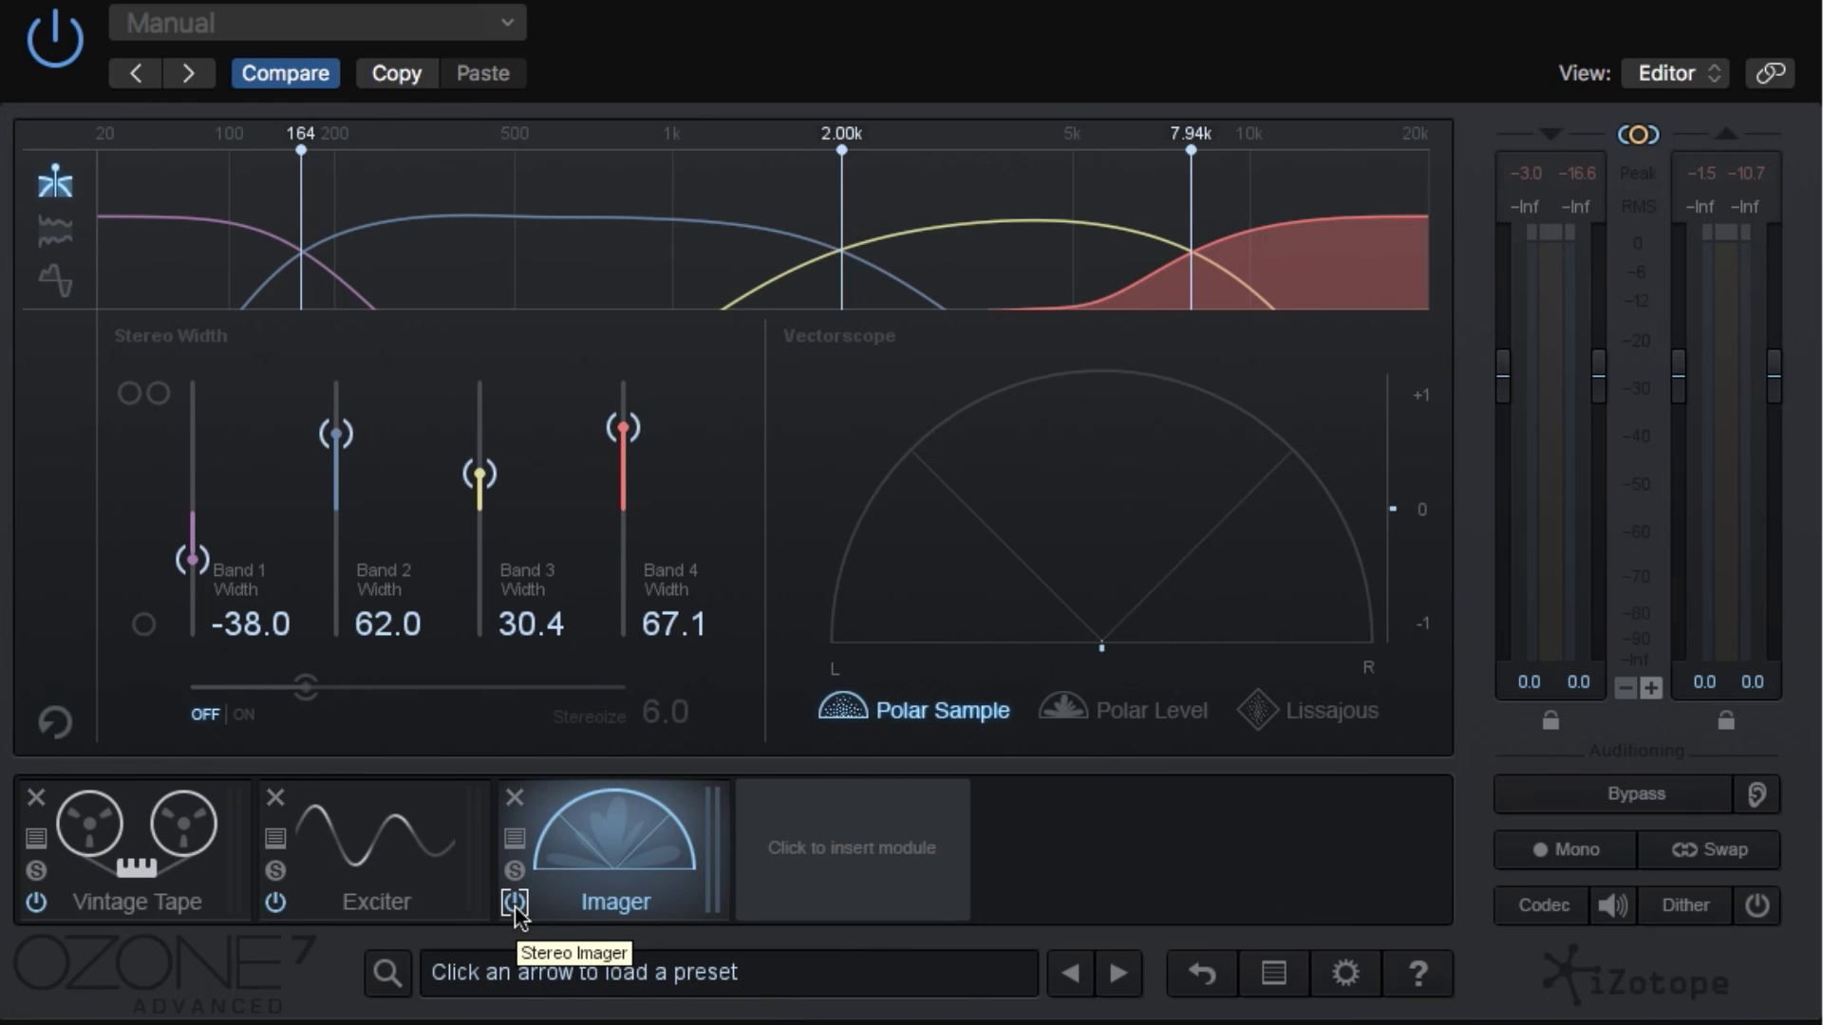
Play the mix and A/B the Imager bypass twice, leaving the Imager active
{"action": "key", "text": "space"}
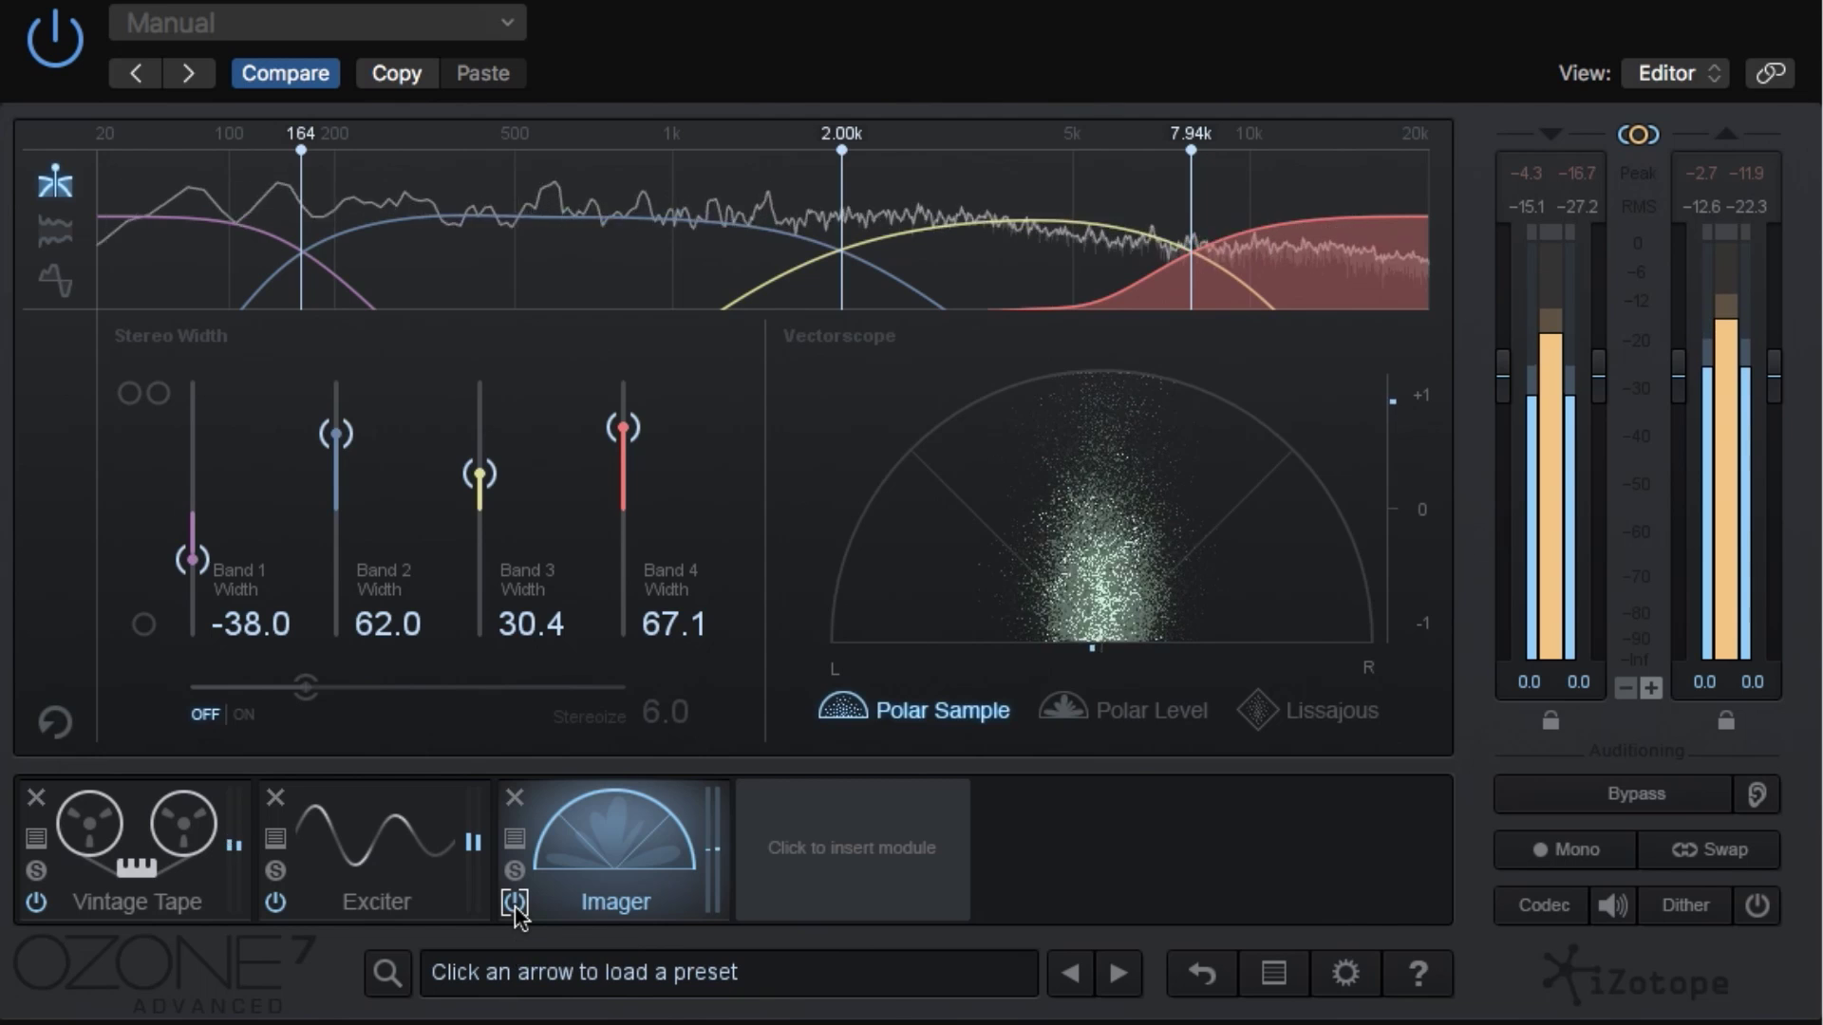
{"action": "left_click", "coordinate": [515, 903]}
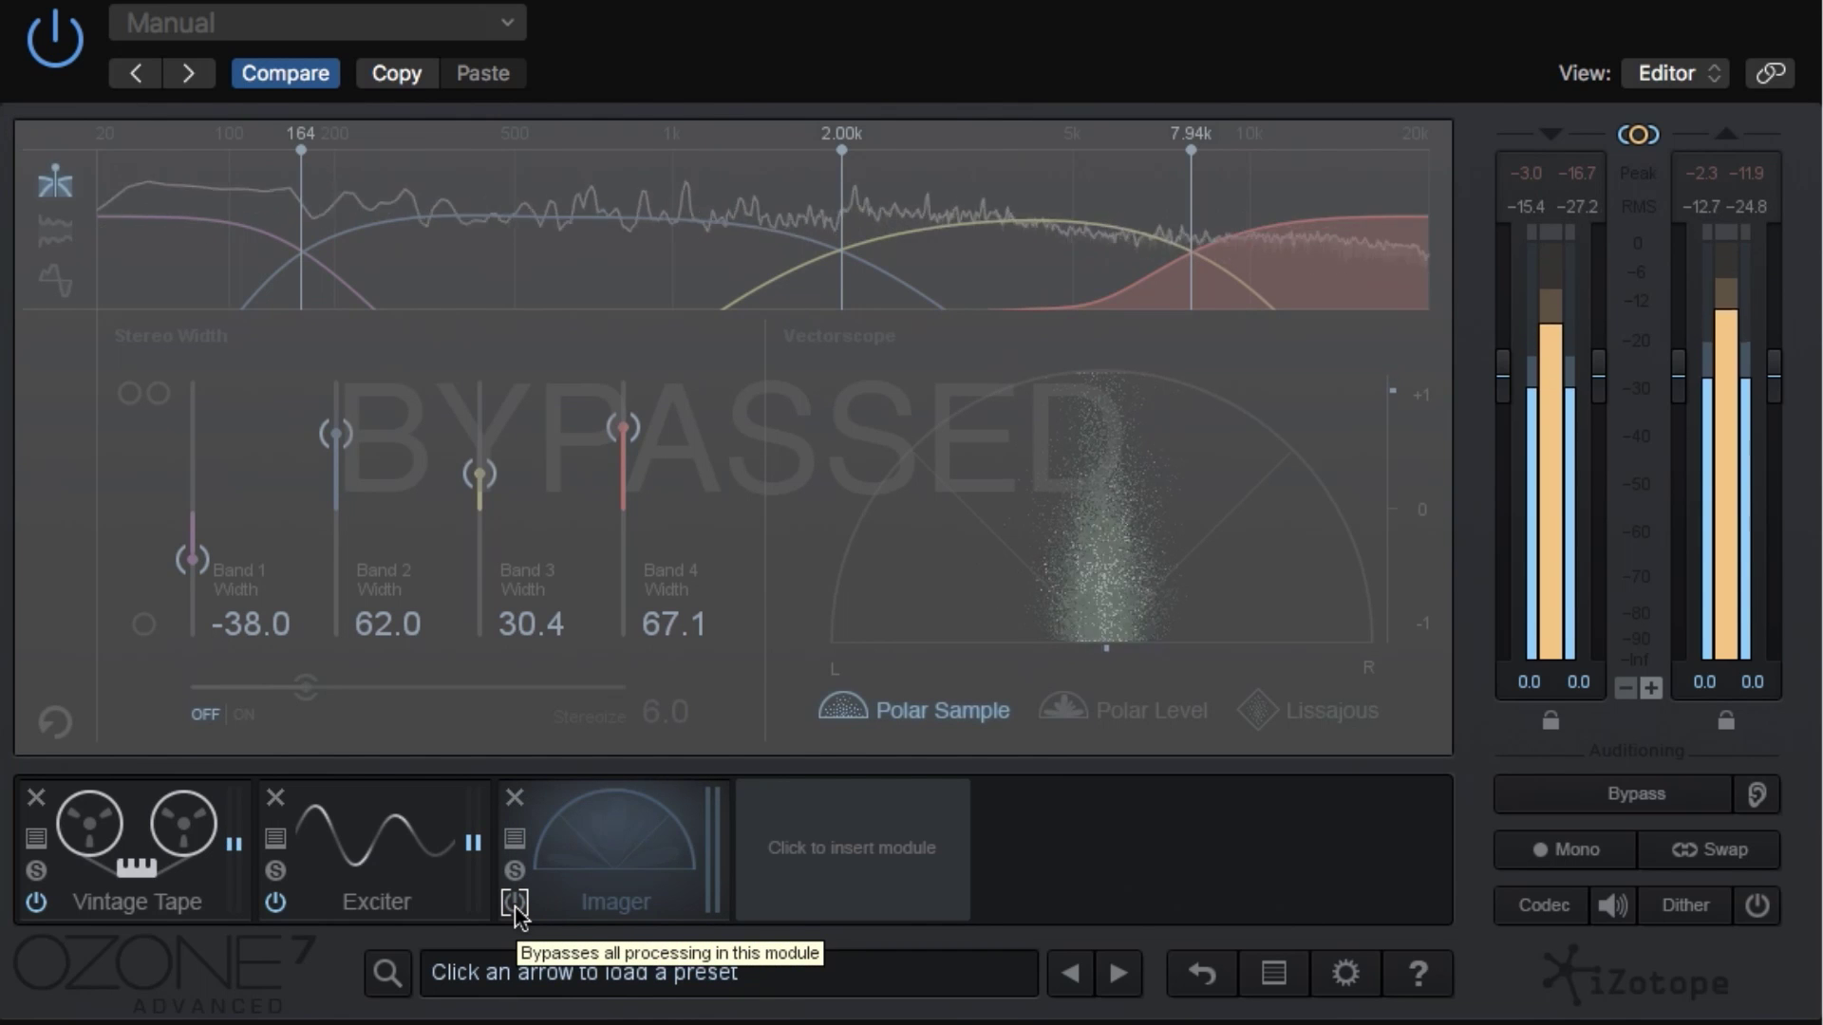
{"action": "left_click", "coordinate": [516, 902]}
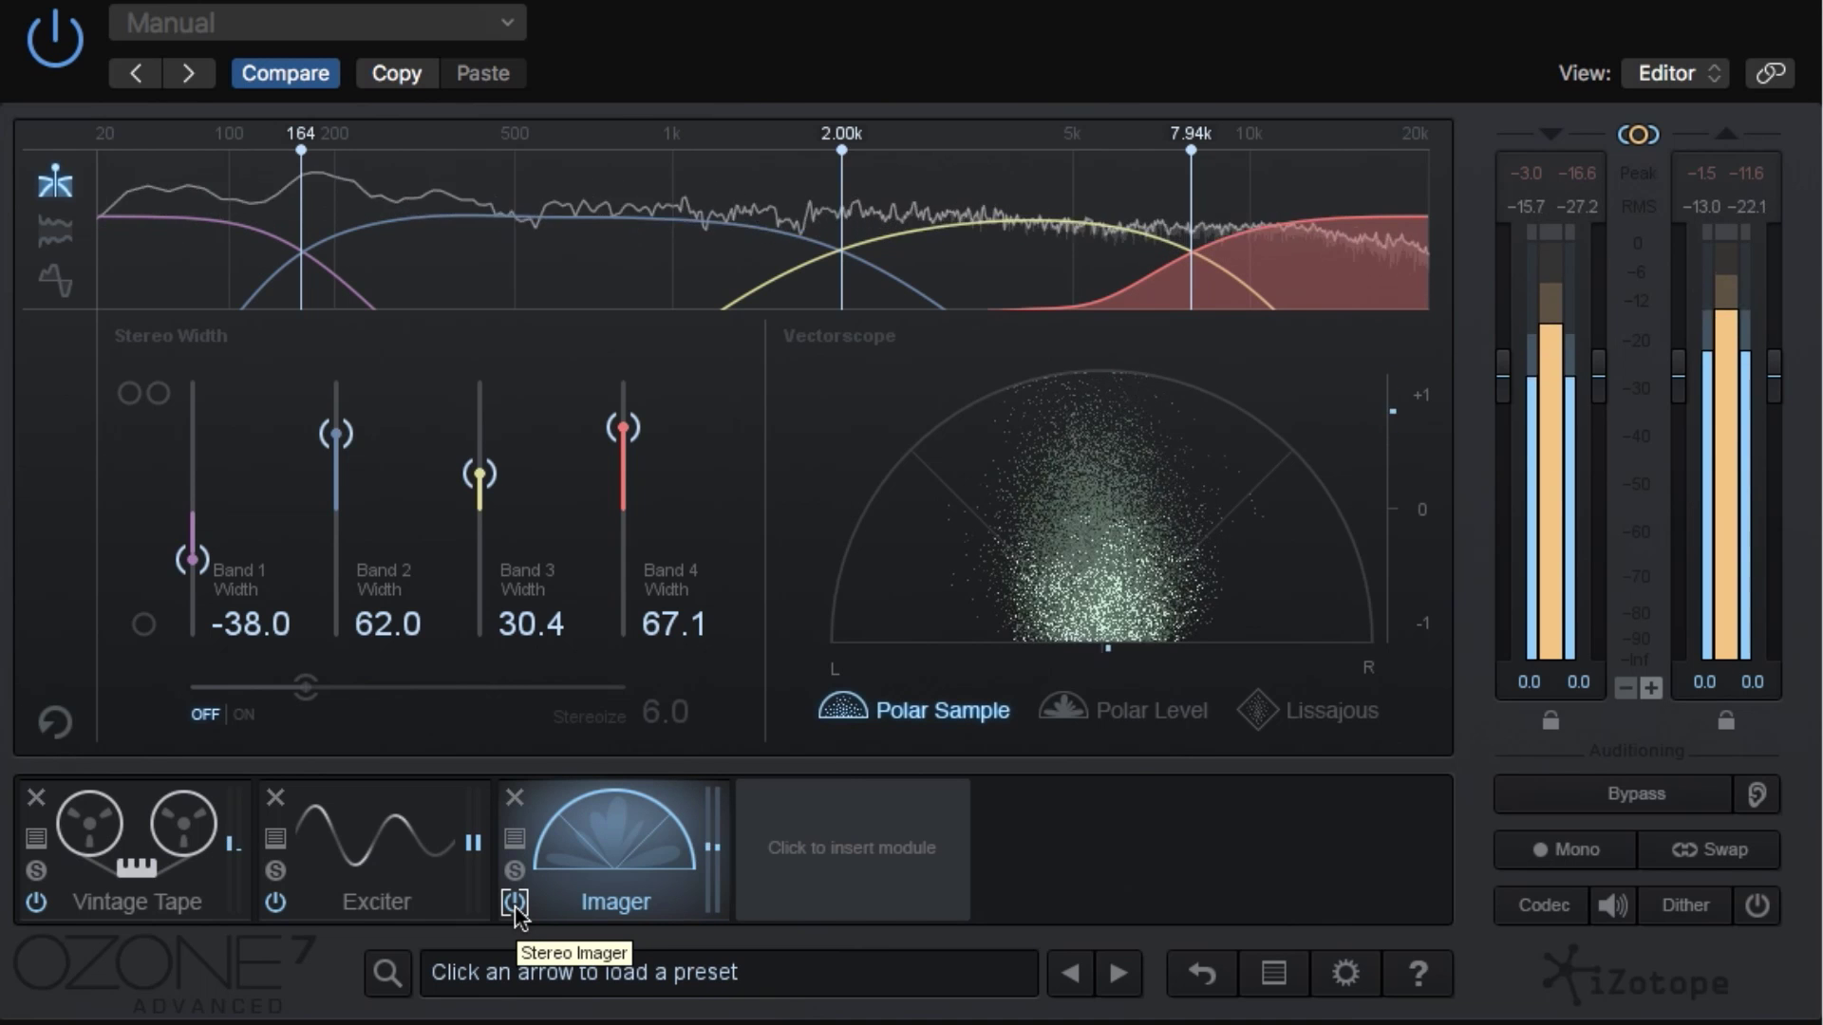
{"action": "left_click", "coordinate": [515, 902]}
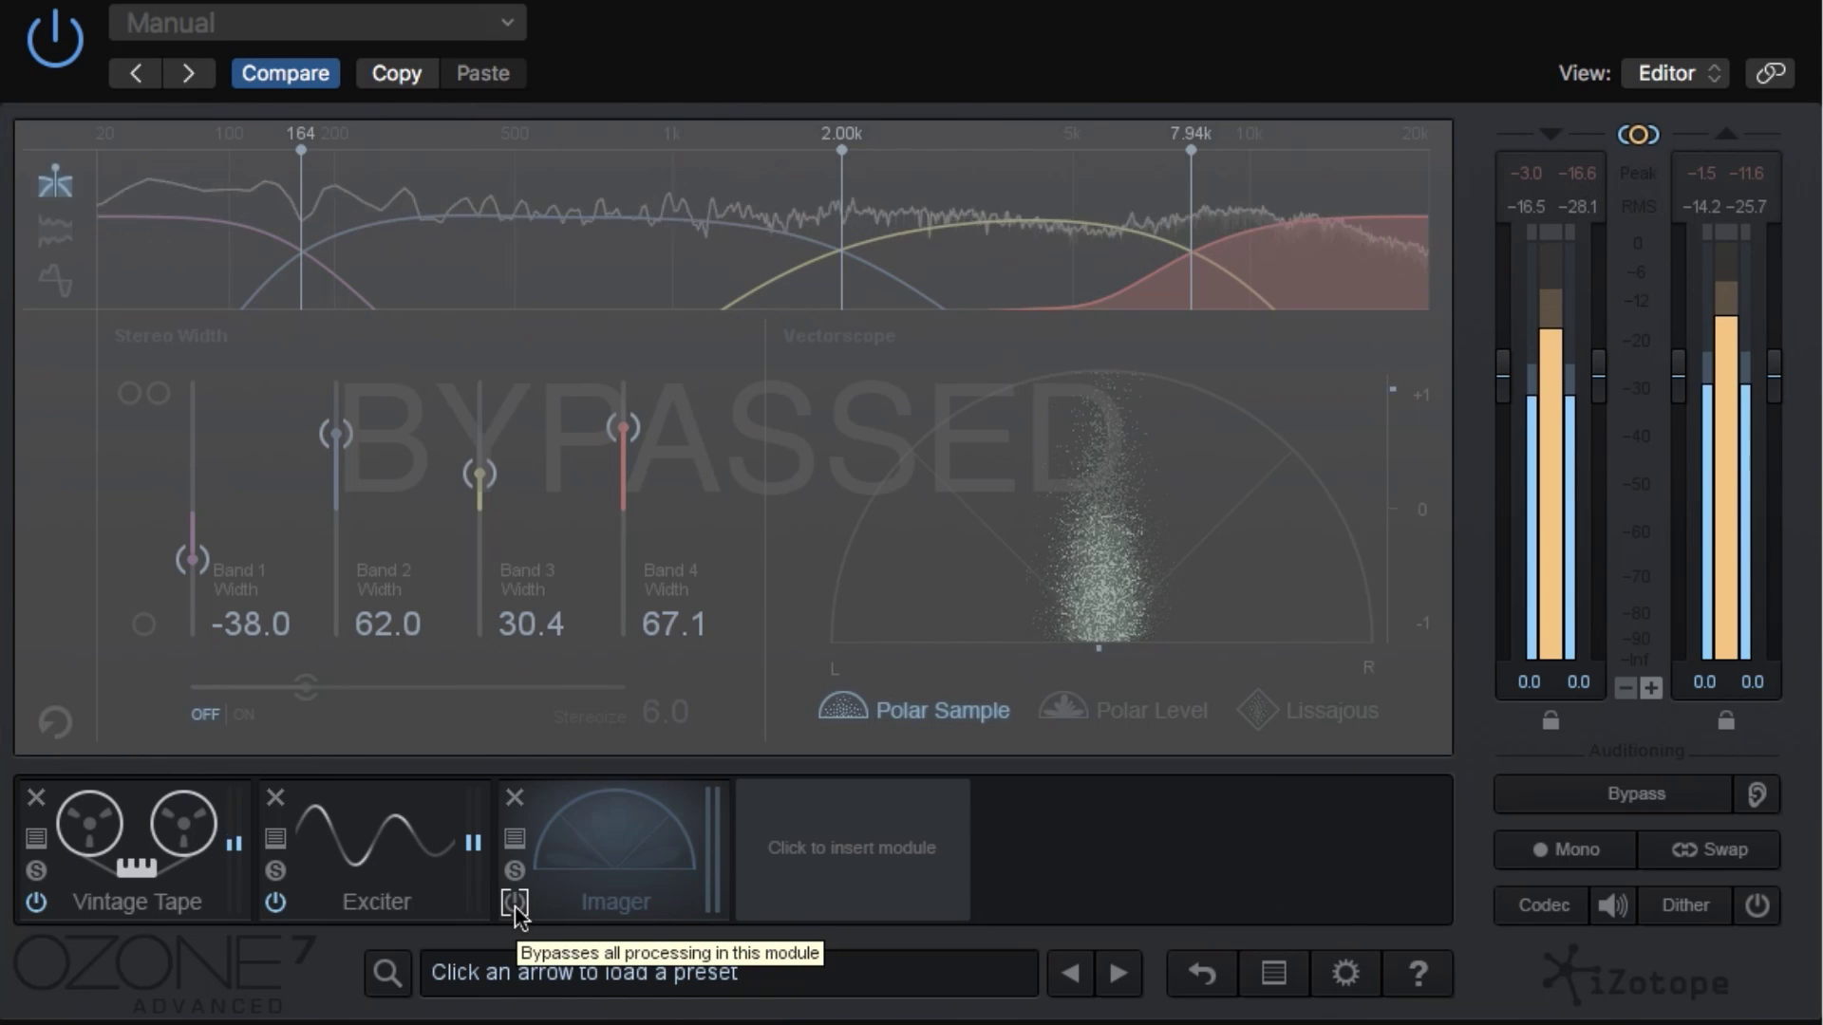
{"action": "left_click", "coordinate": [515, 902]}
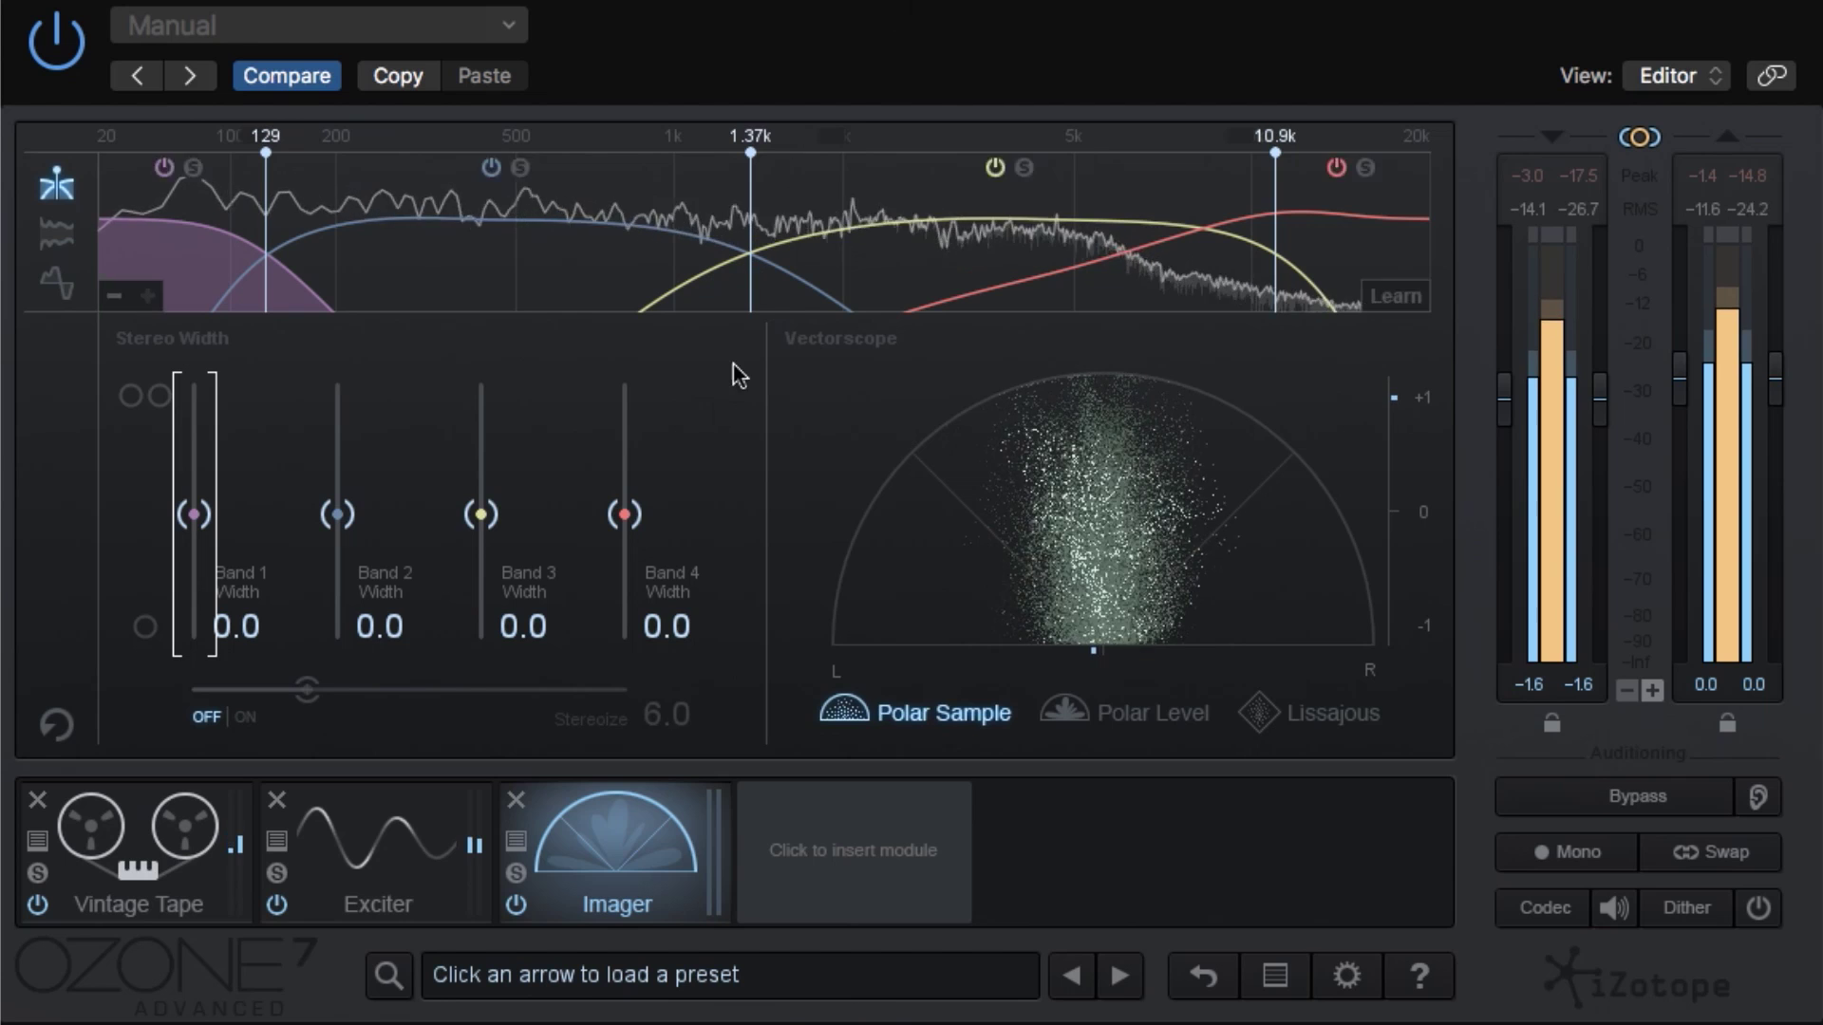
Widen Bands 4, 3 and 2, drop Band 1 below zero, then A/B the bypass twice
{"action": "left_click_drag", "start_coordinate": [625, 515], "coordinate": [623, 442]}
{"action": "left_click_drag", "start_coordinate": [480, 515], "coordinate": [481, 480]}
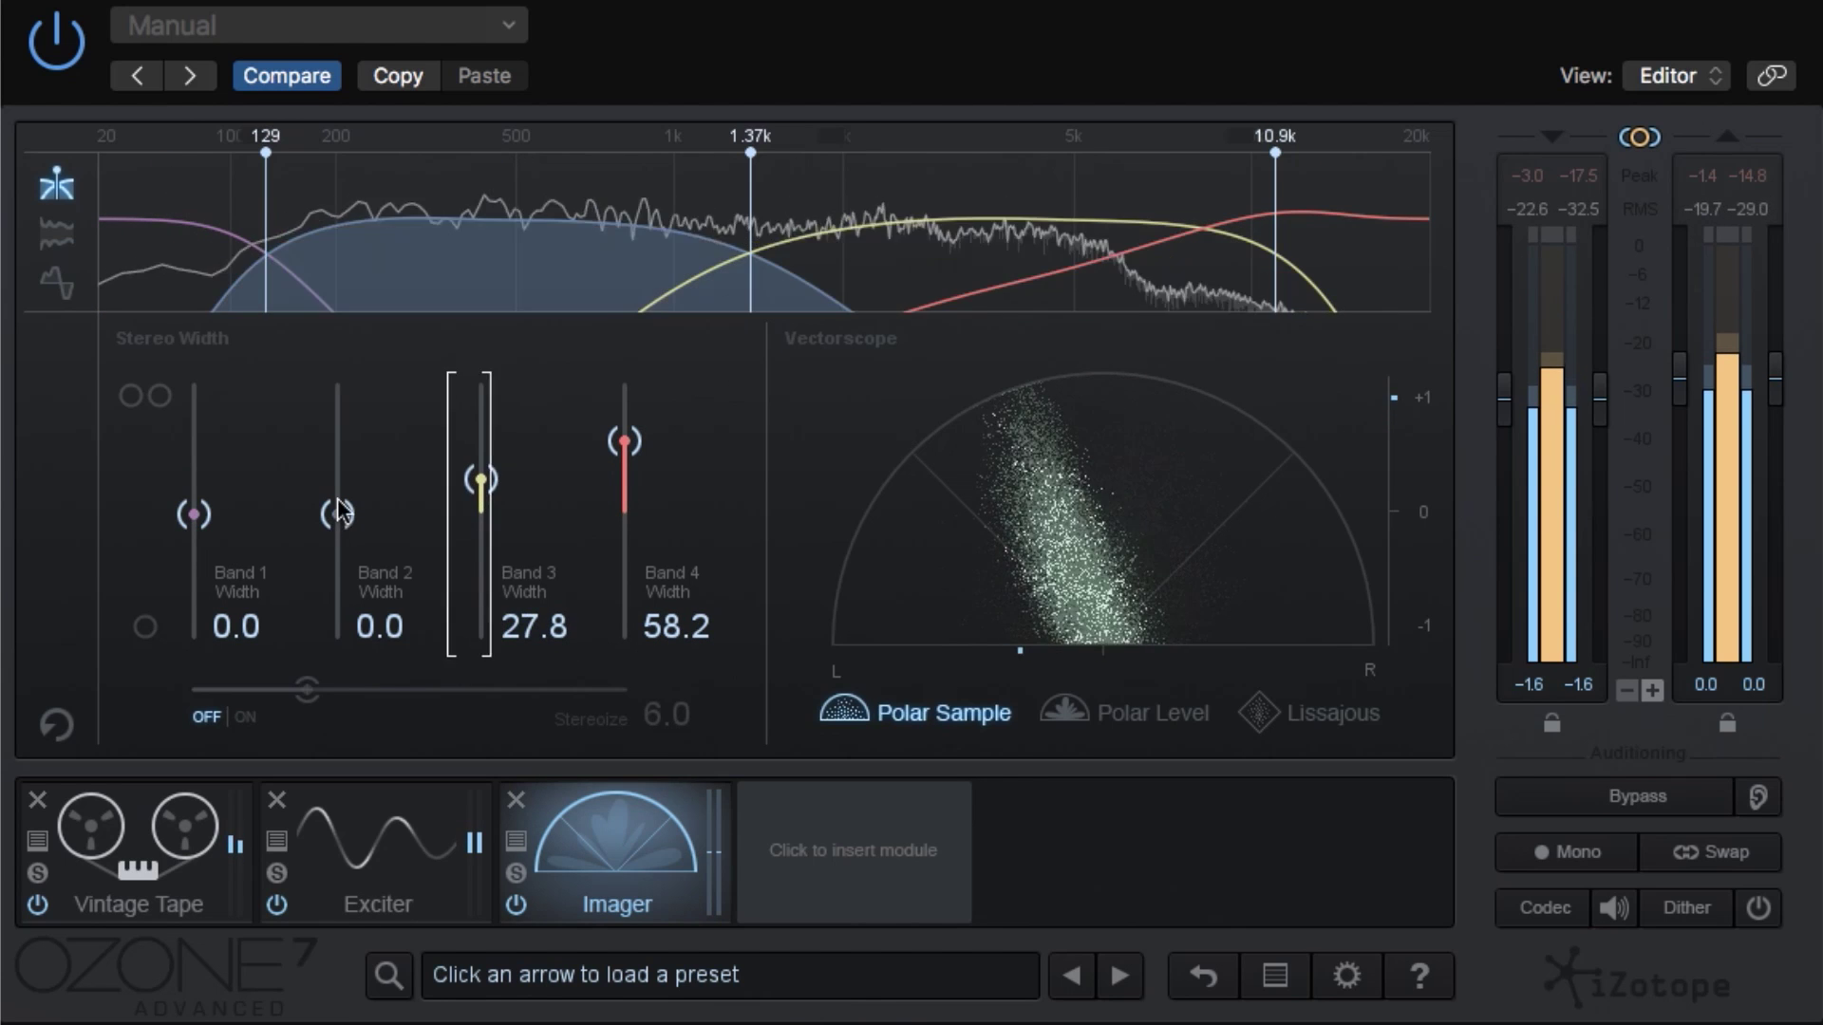
{"action": "left_click_drag", "start_coordinate": [337, 515], "coordinate": [338, 424]}
{"action": "left_click_drag", "start_coordinate": [195, 515], "coordinate": [203, 576]}
{"action": "mouse_move", "coordinate": [334, 429]}
{"action": "left_mouse_down"}
{"action": "mouse_move", "coordinate": [323, 377]}
{"action": "mouse_move", "coordinate": [334, 602]}
{"action": "mouse_move", "coordinate": [323, 385]}
{"action": "mouse_move", "coordinate": [329, 438]}
{"action": "left_mouse_up"}
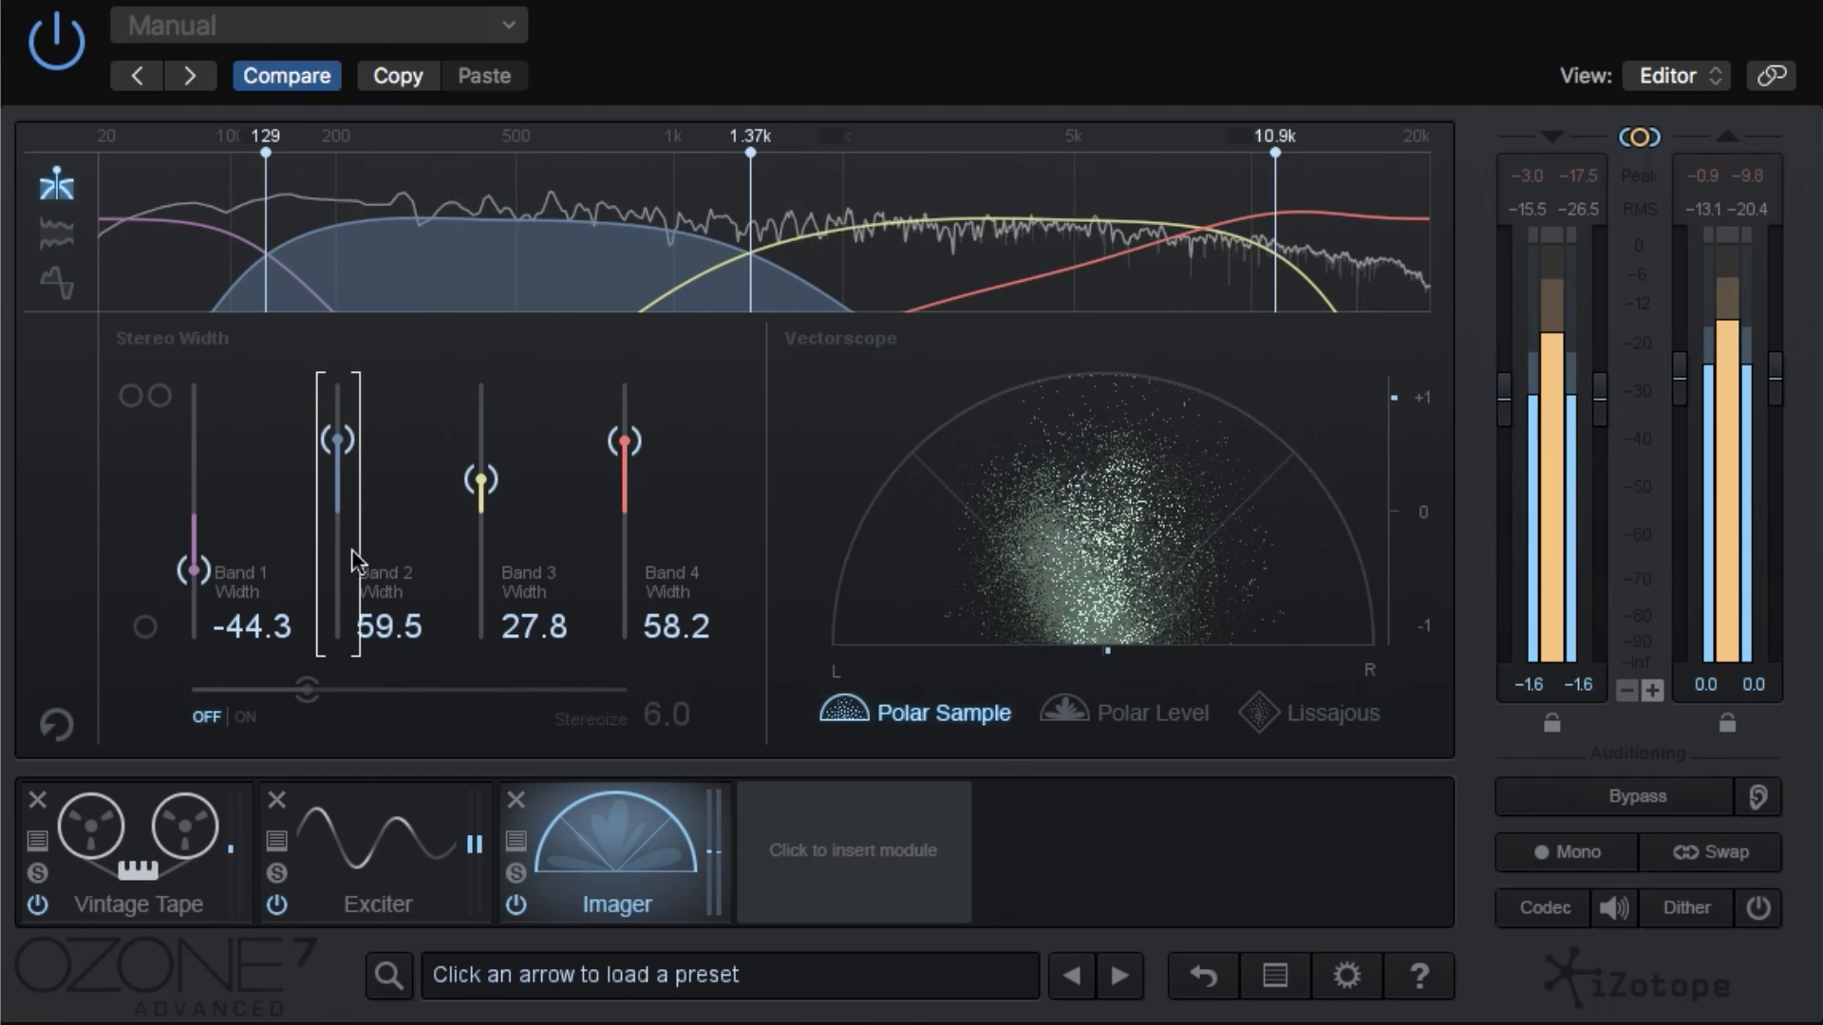
{"action": "left_click", "coordinate": [516, 904]}
{"action": "left_click", "coordinate": [515, 905]}
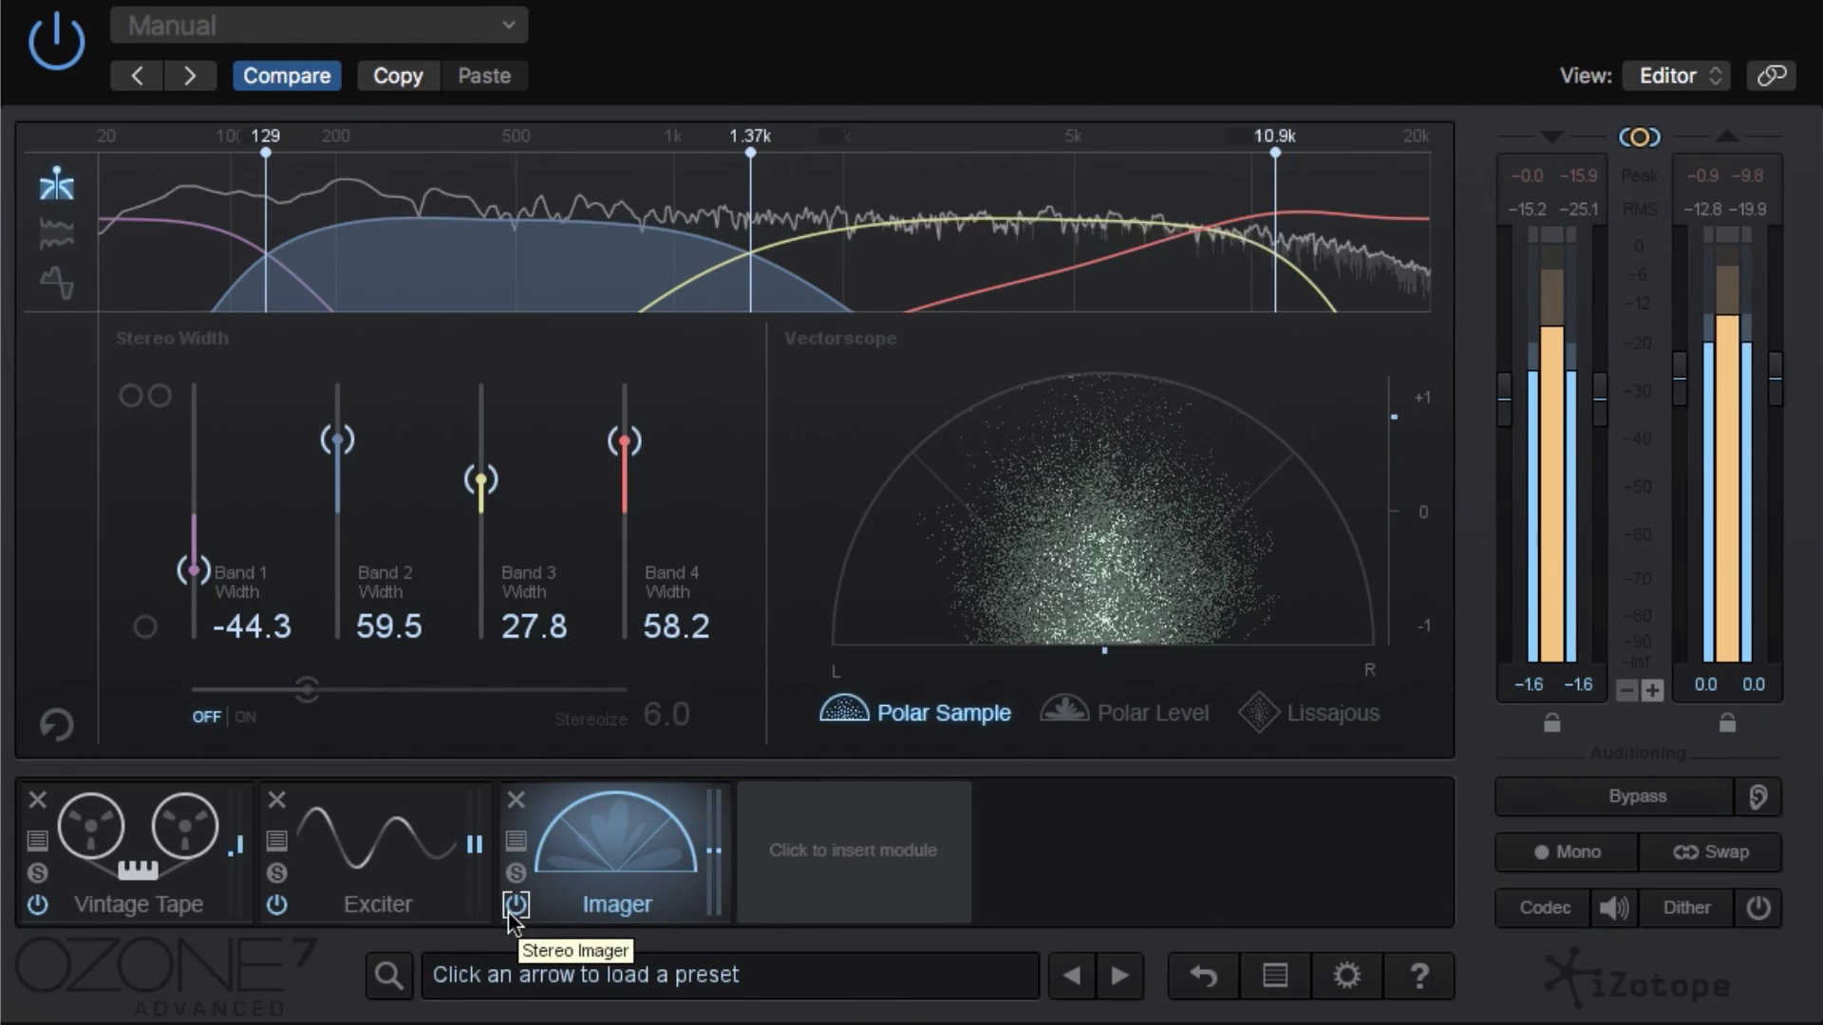
{"action": "left_click", "coordinate": [516, 905]}
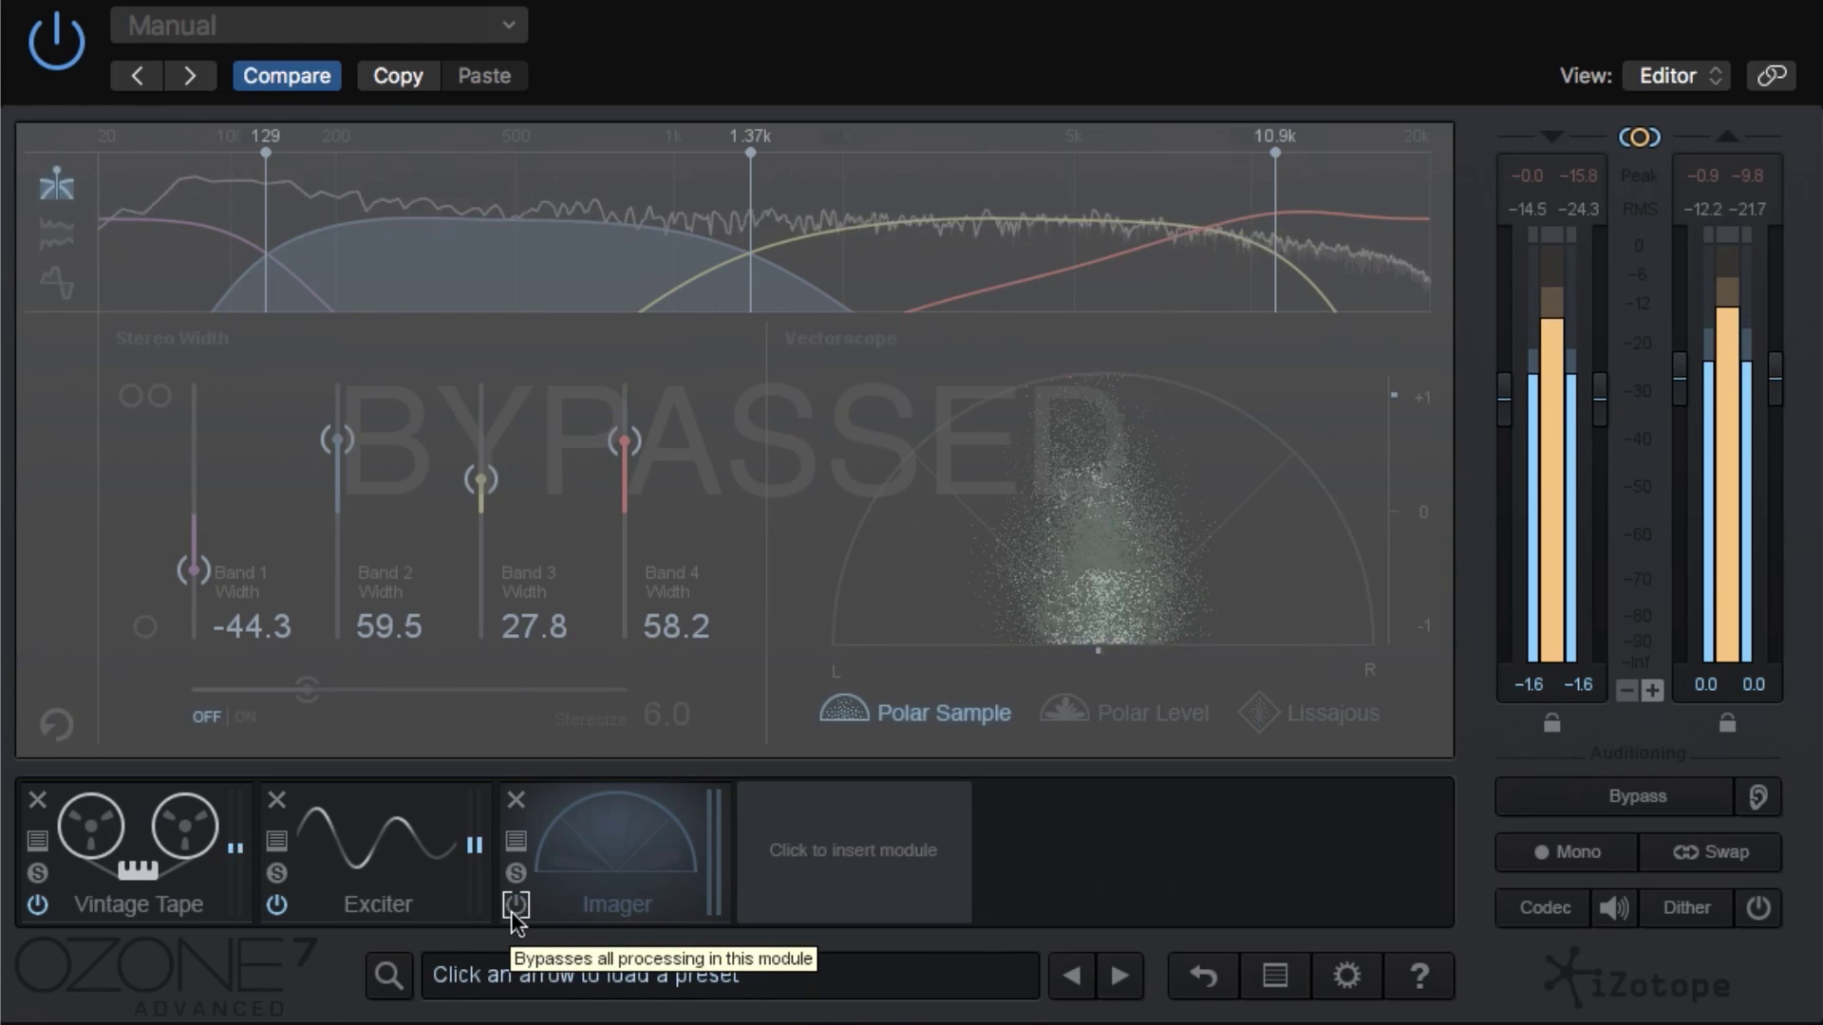
{"action": "left_click", "coordinate": [516, 904]}
Widen Band 4 to 74.7 and Band 3 to 48.1, then A/B the bypass again
{"action": "left_click_drag", "start_coordinate": [625, 444], "coordinate": [625, 421]}
{"action": "left_click_drag", "start_coordinate": [481, 479], "coordinate": [481, 454]}
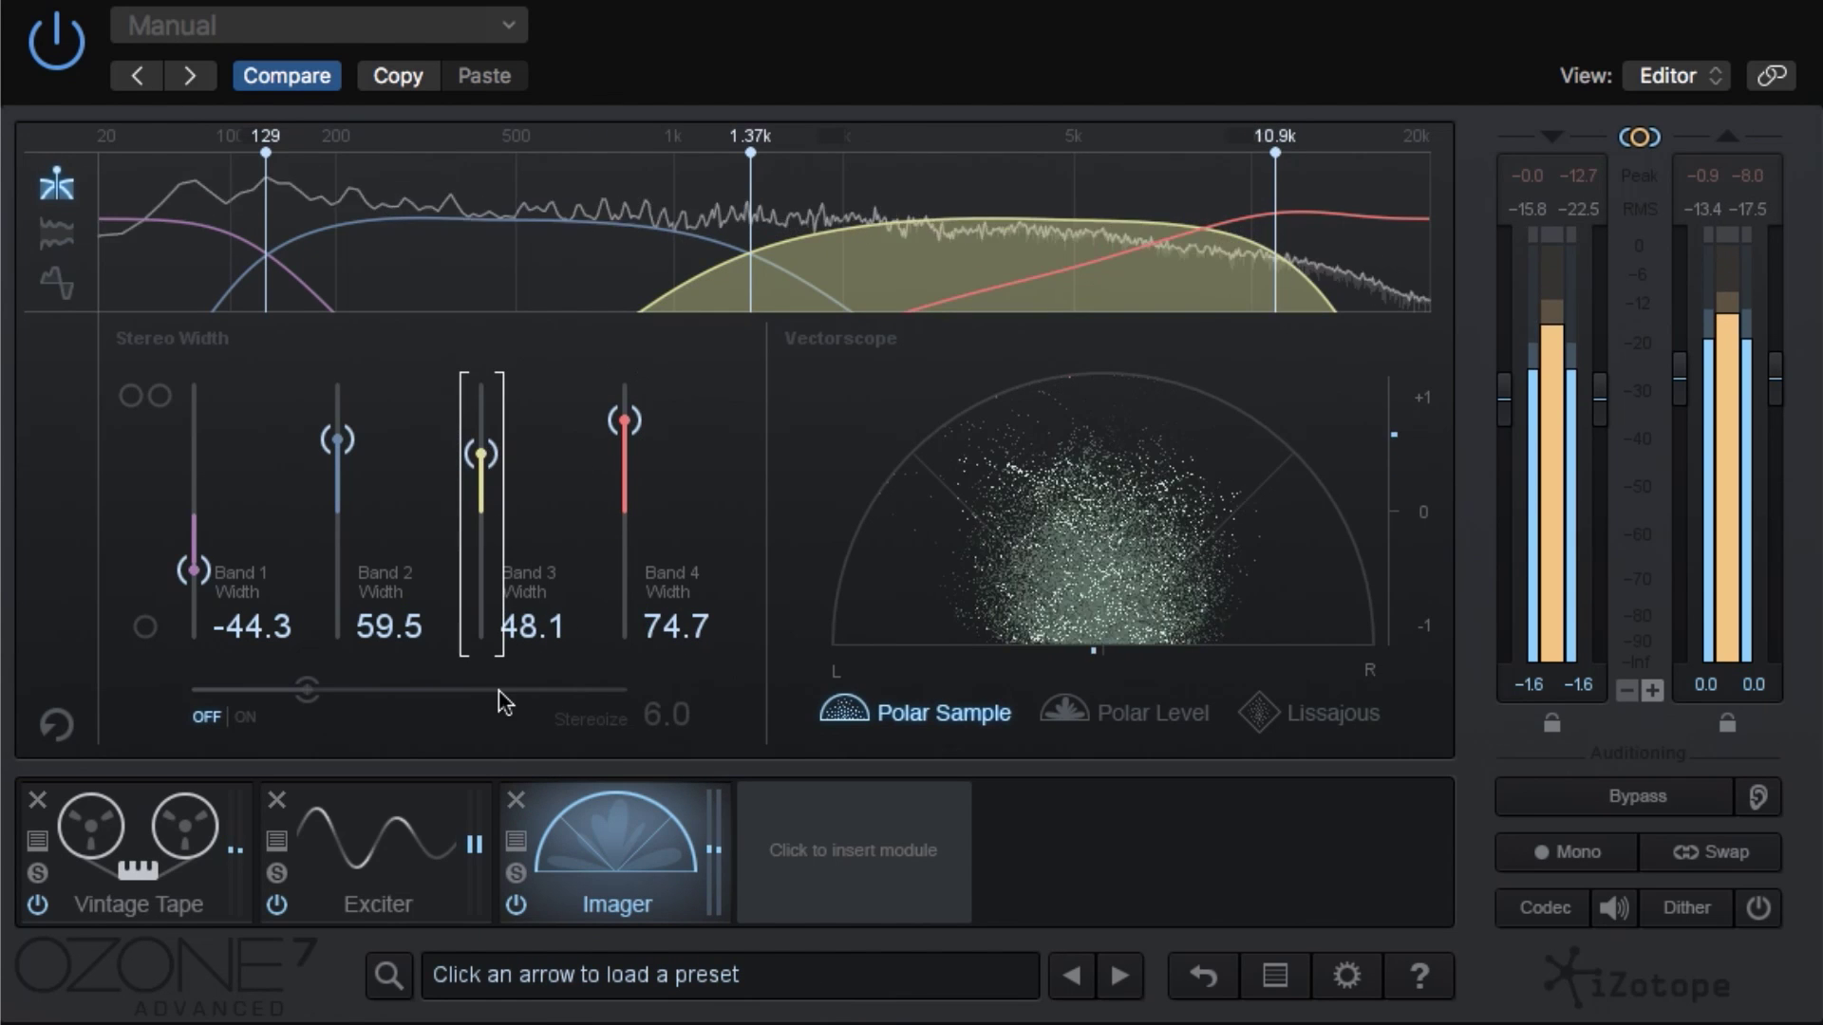
{"action": "left_click", "coordinate": [516, 905]}
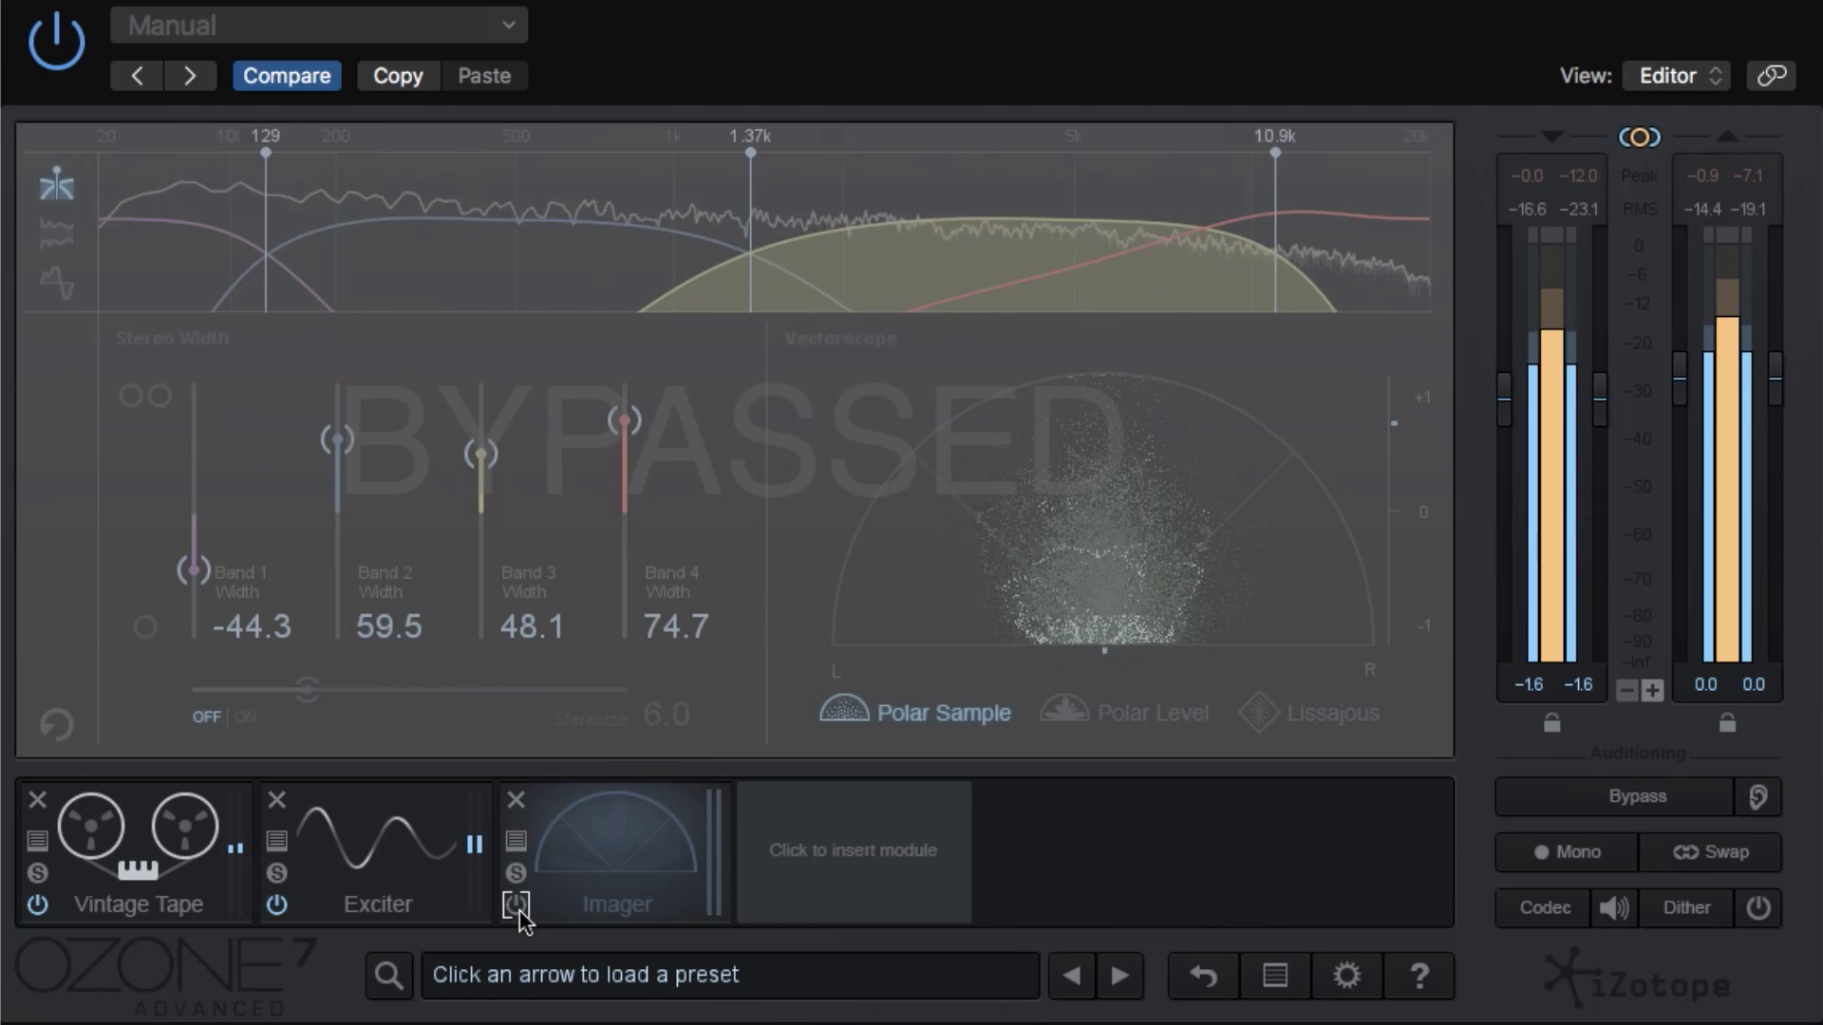
{"action": "left_click", "coordinate": [519, 909]}
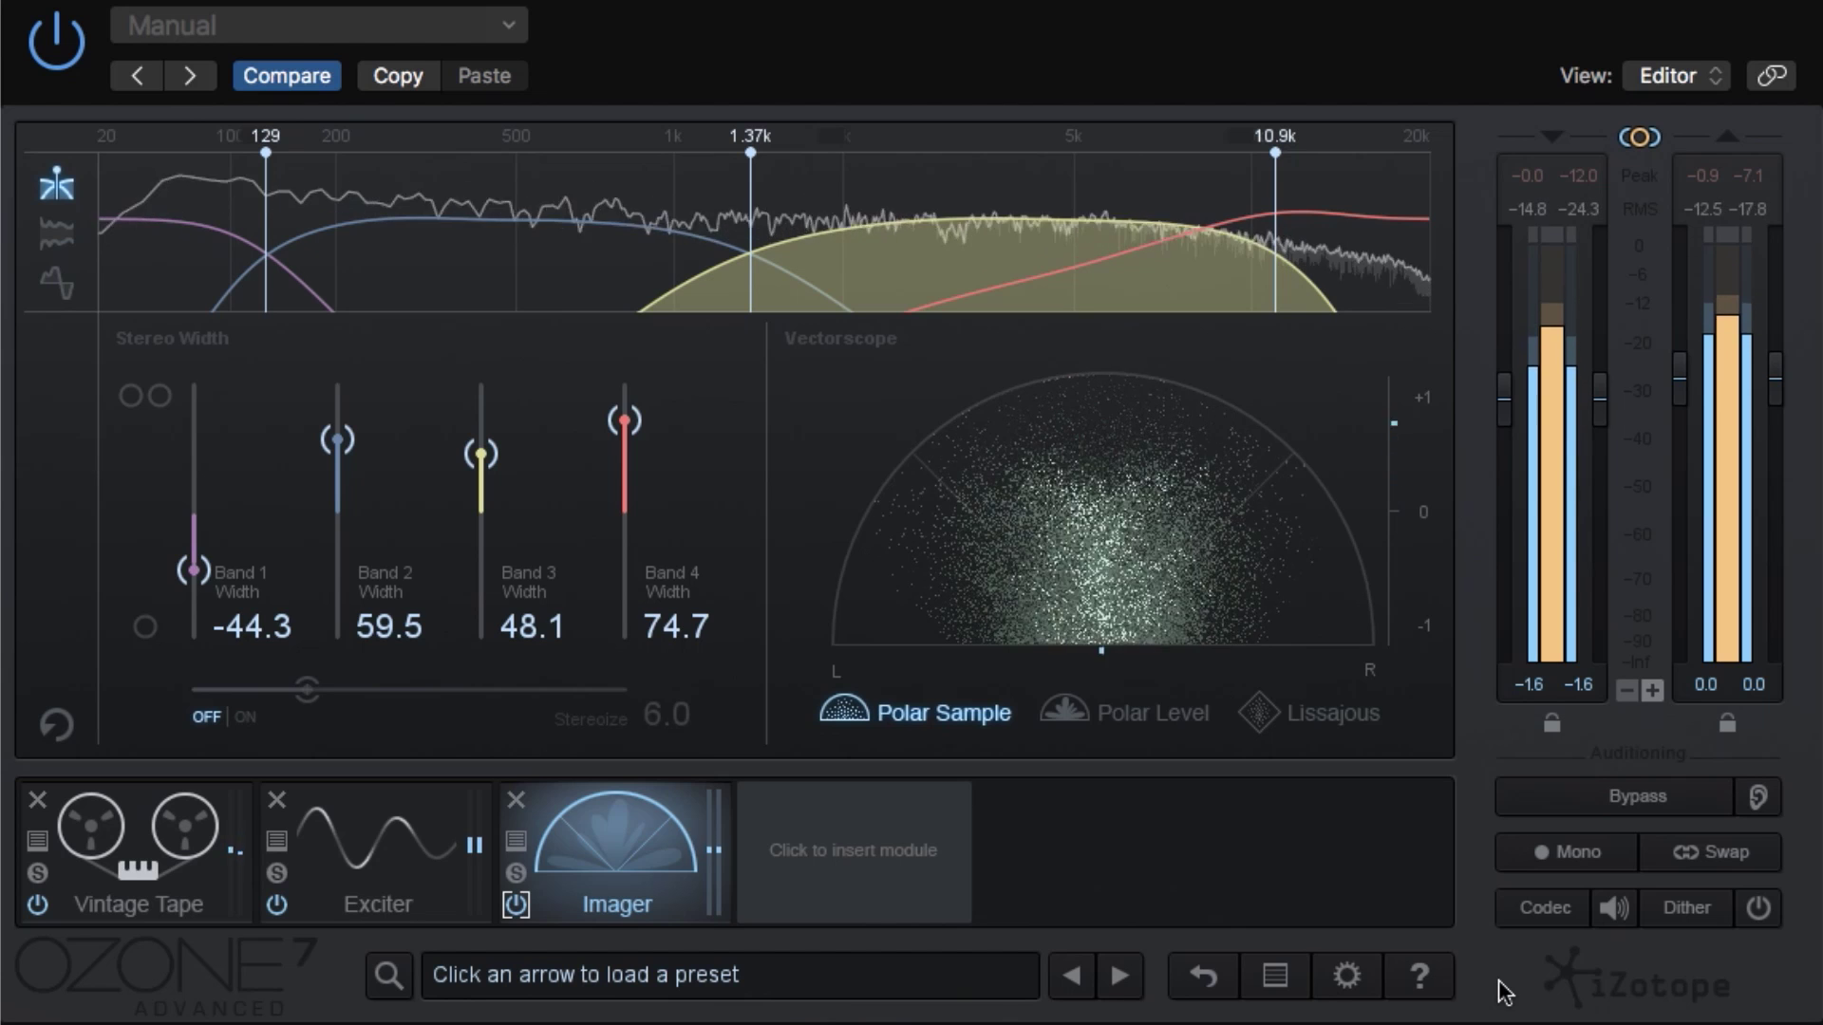
{"action": "left_click", "coordinate": [516, 905]}
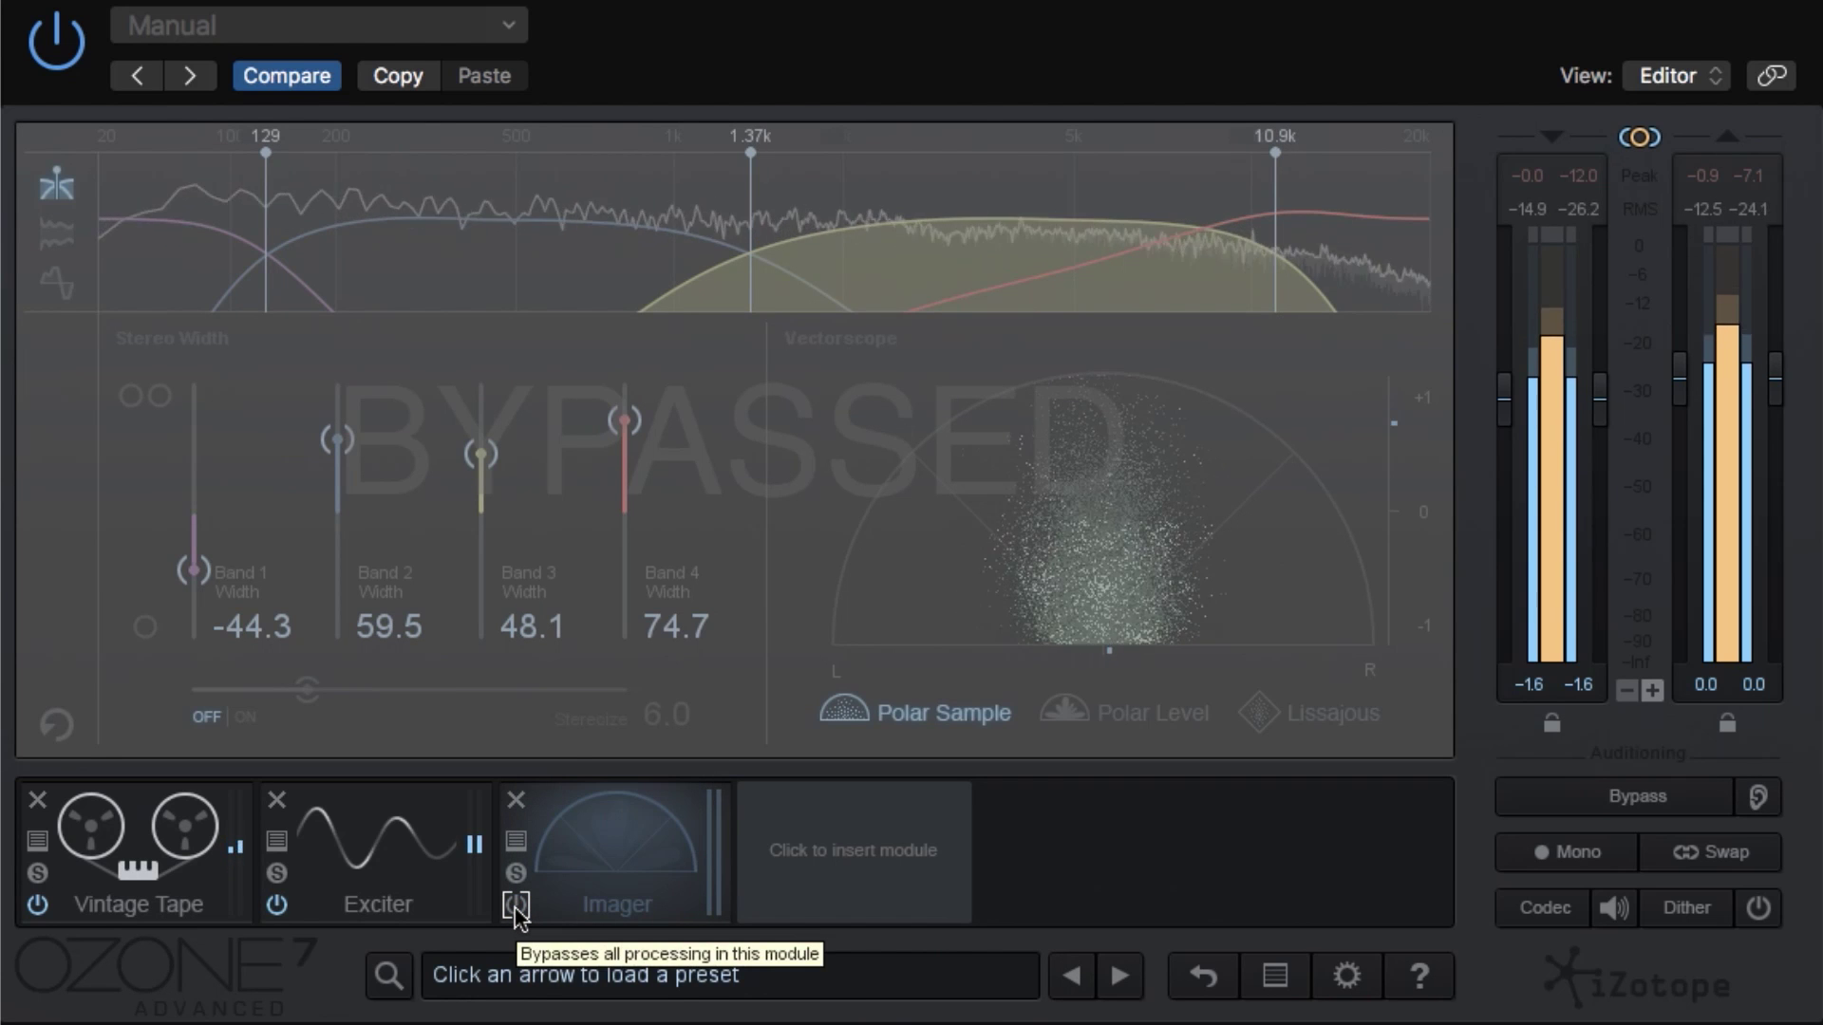
{"action": "left_click", "coordinate": [516, 906]}
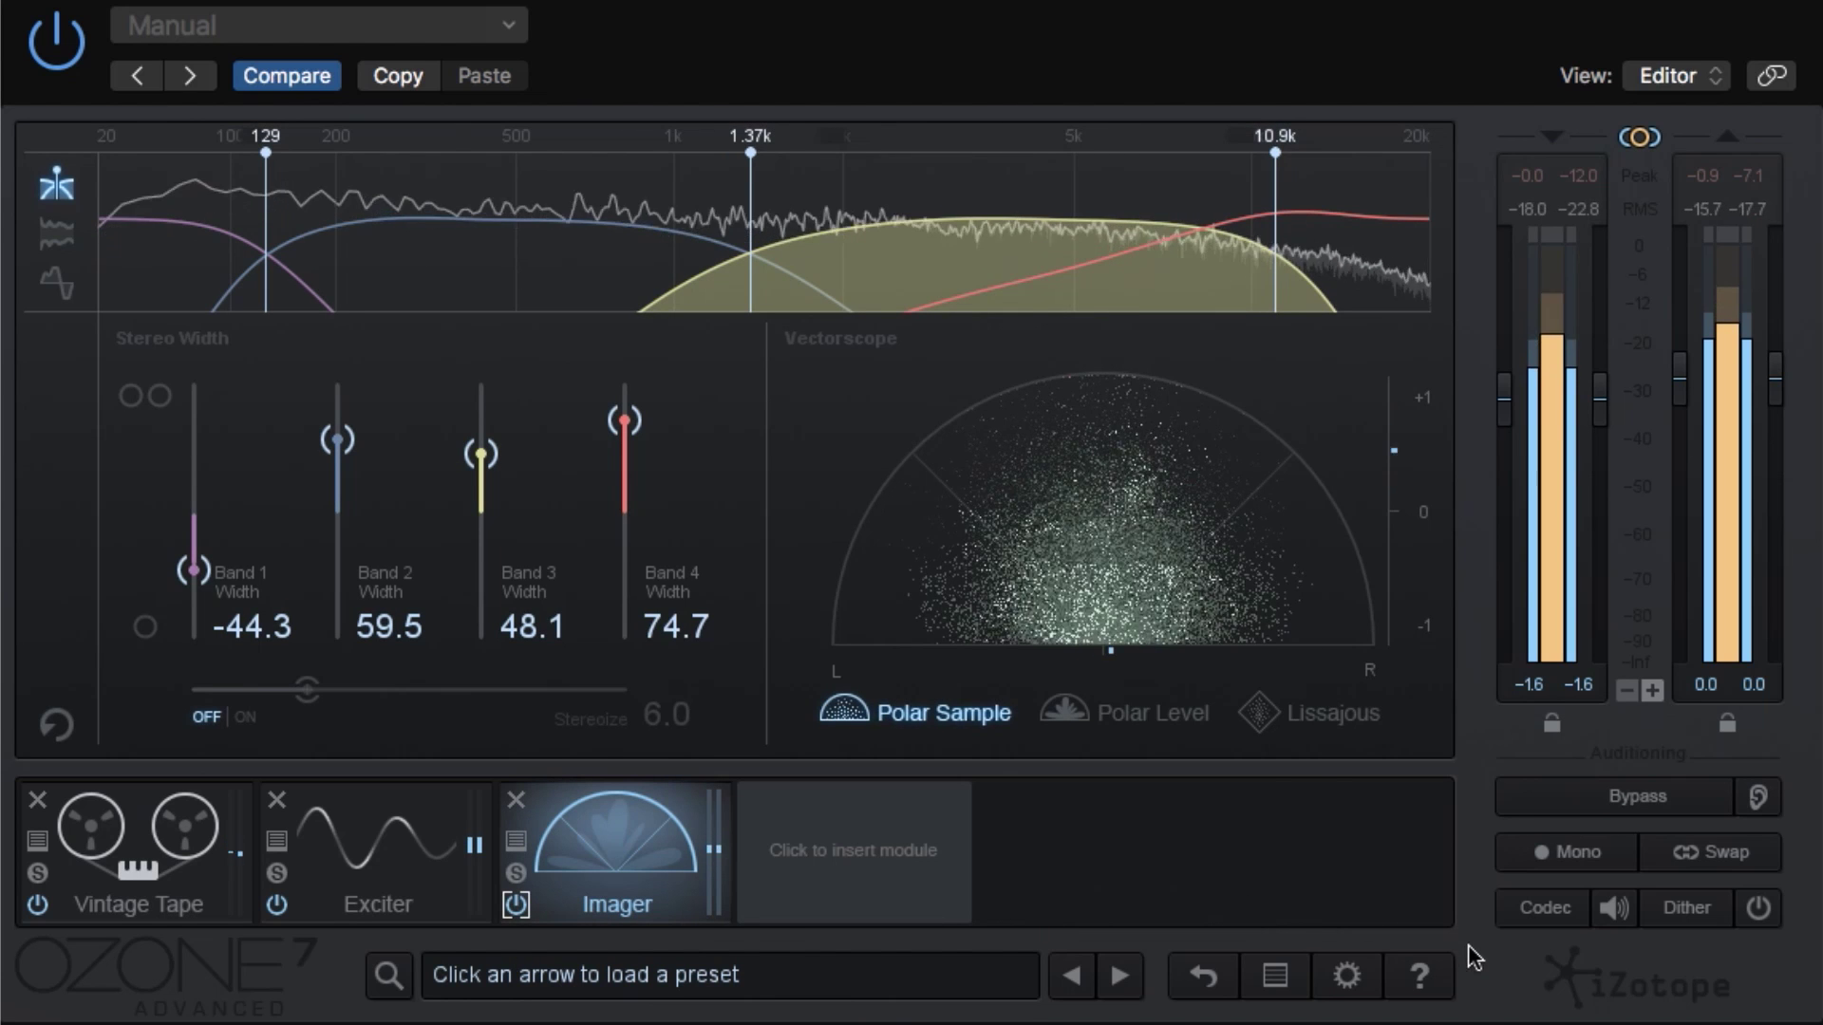
After a quick mono check, narrow Bands 3, 2 and 4 to 35.4, 46.8 and 67.1, stop playback, and switch to mono
{"action": "left_click", "coordinate": [1543, 862]}
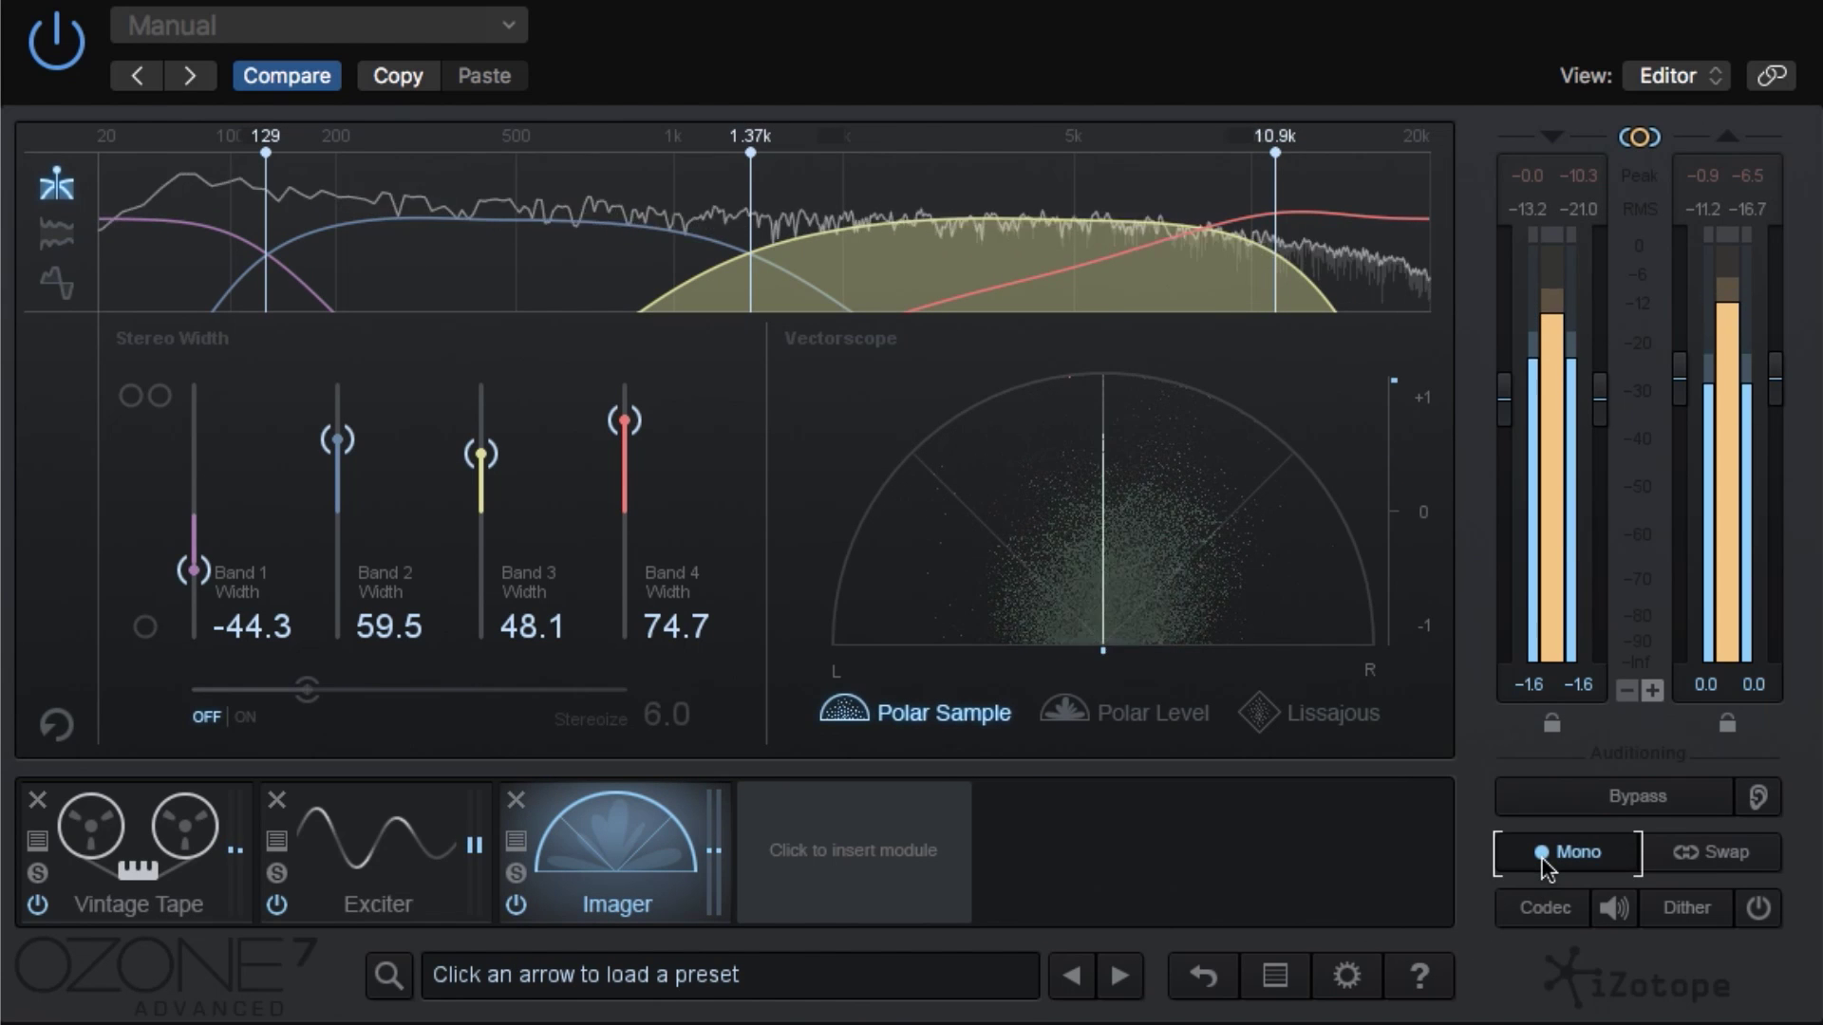
{"action": "left_click", "coordinate": [1543, 862]}
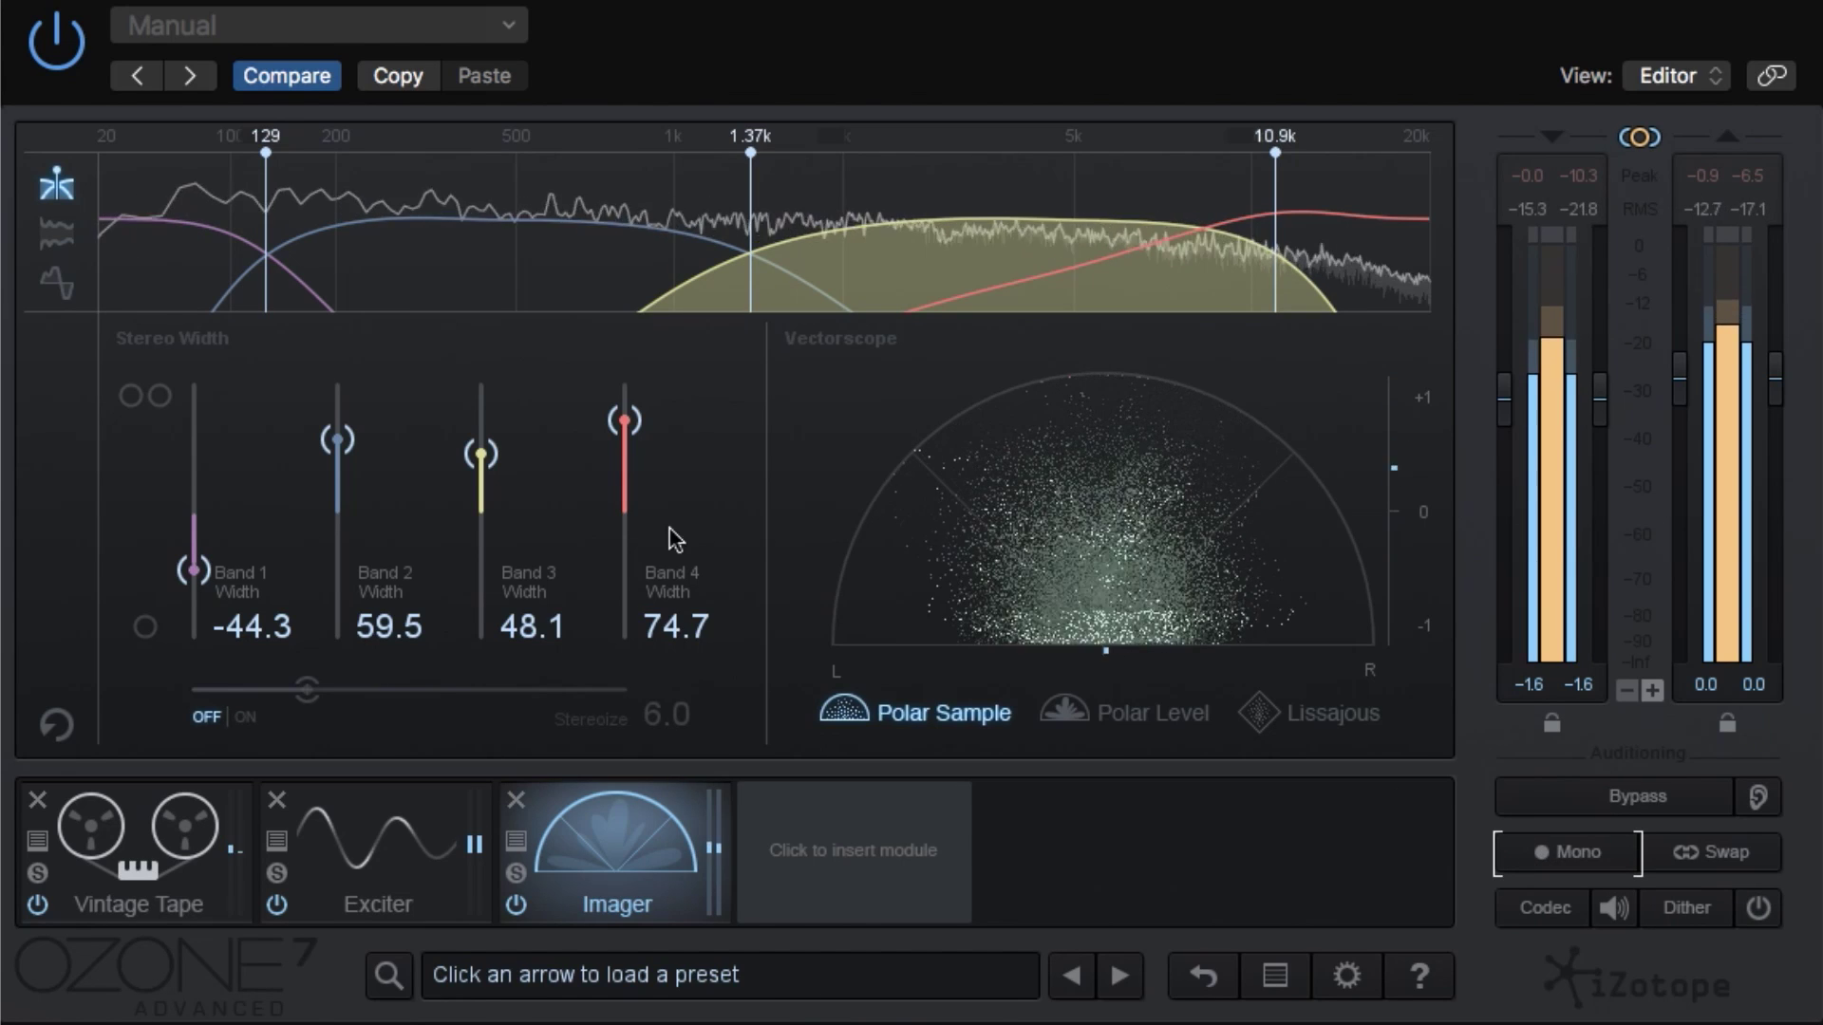
{"action": "left_click_drag", "start_coordinate": [484, 460], "coordinate": [483, 472]}
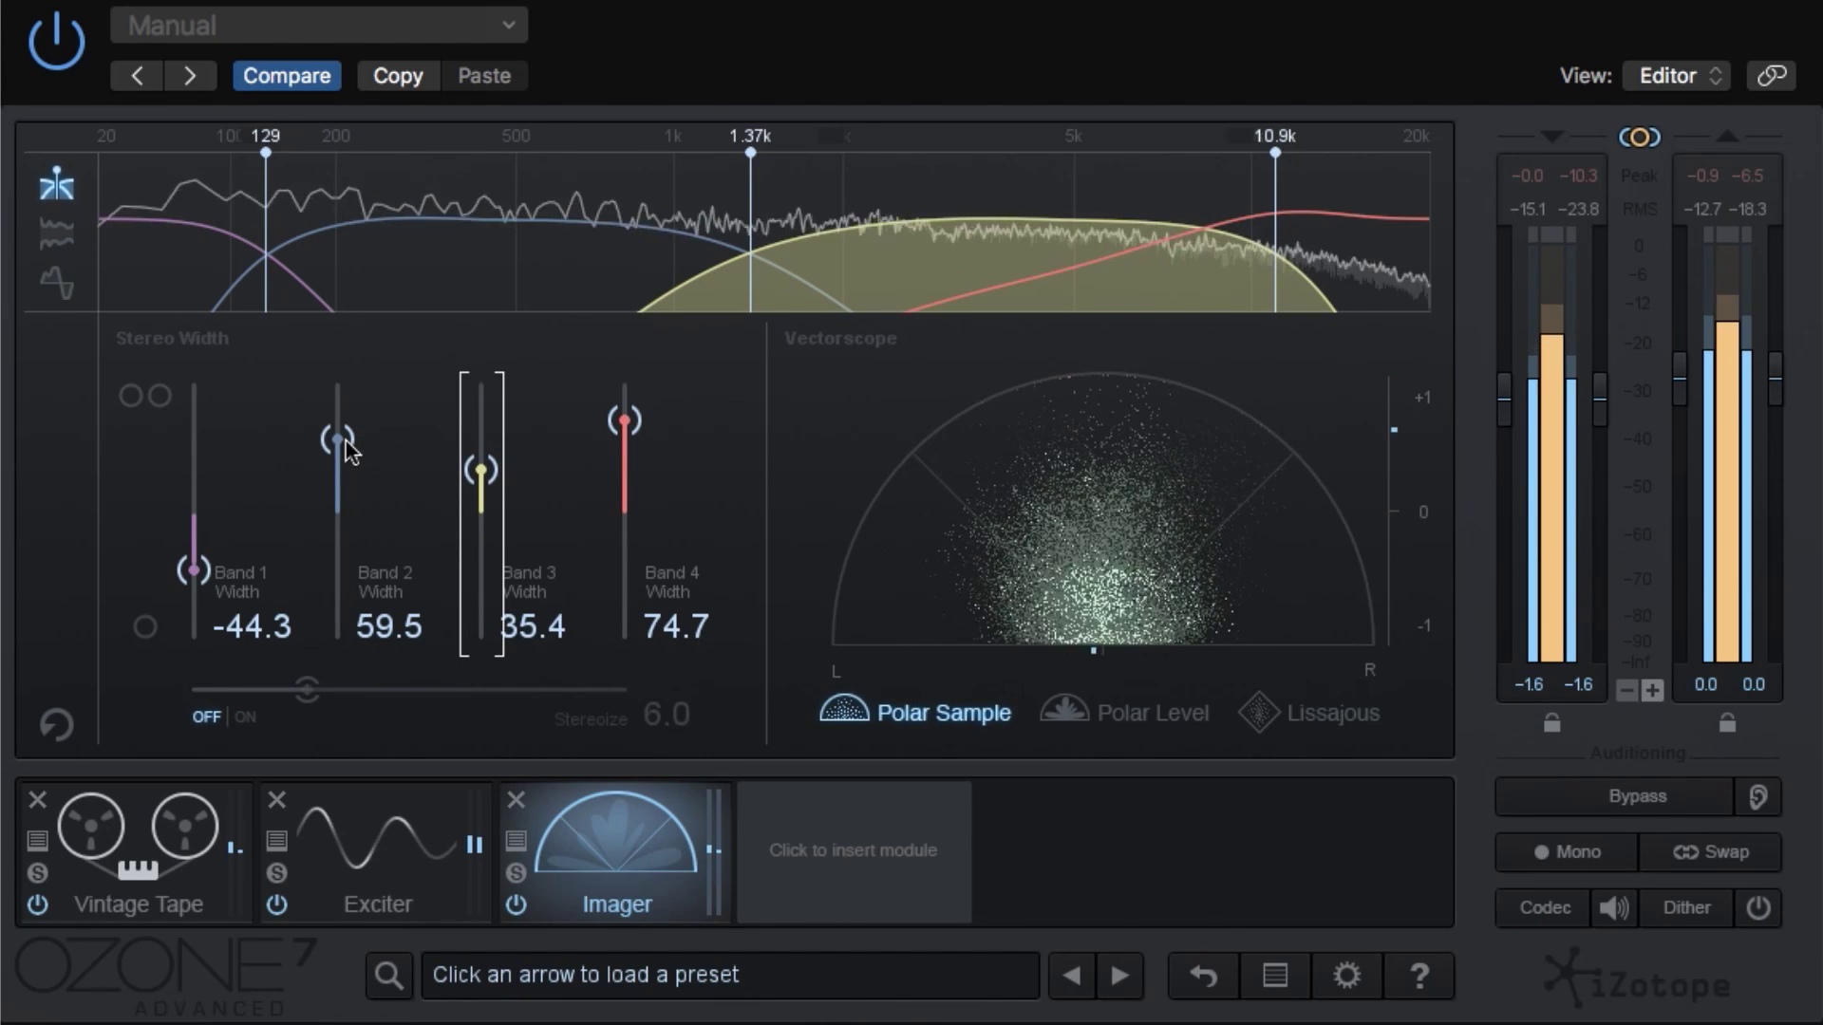
{"action": "left_click_drag", "start_coordinate": [339, 440], "coordinate": [338, 458]}
{"action": "left_click_drag", "start_coordinate": [624, 422], "coordinate": [624, 433]}
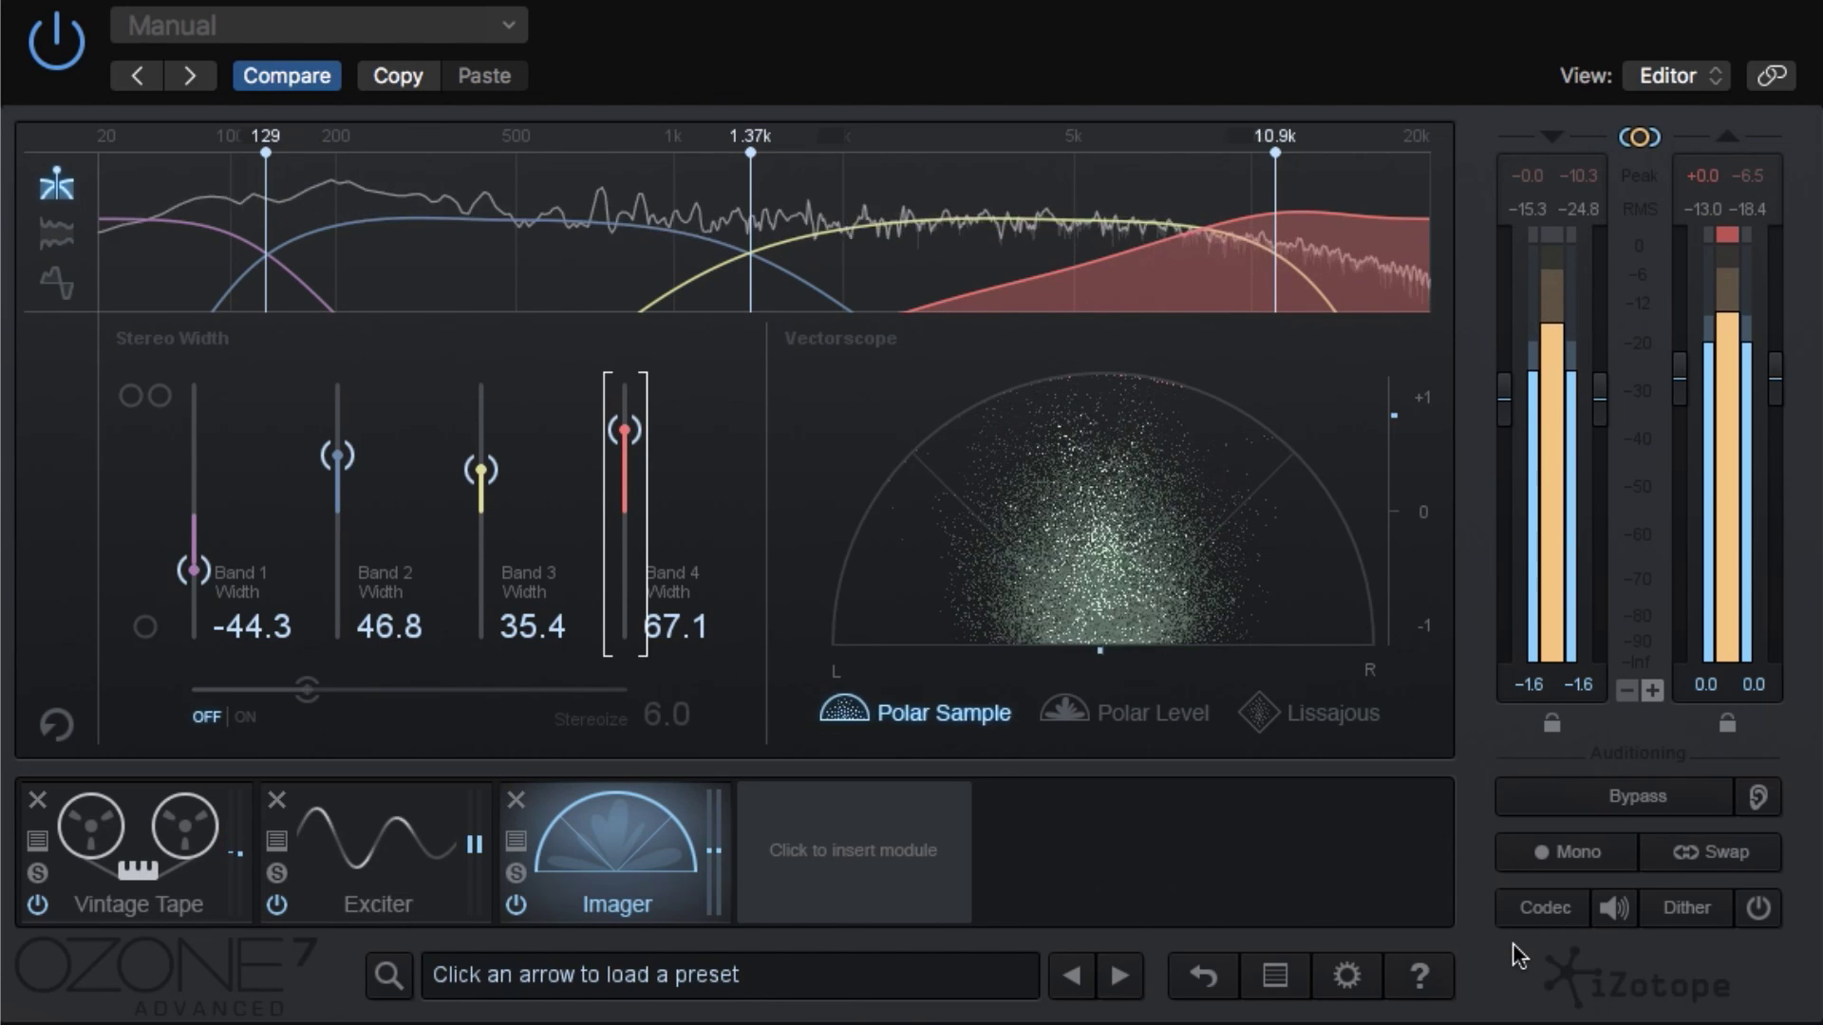
{"action": "key", "text": "space"}
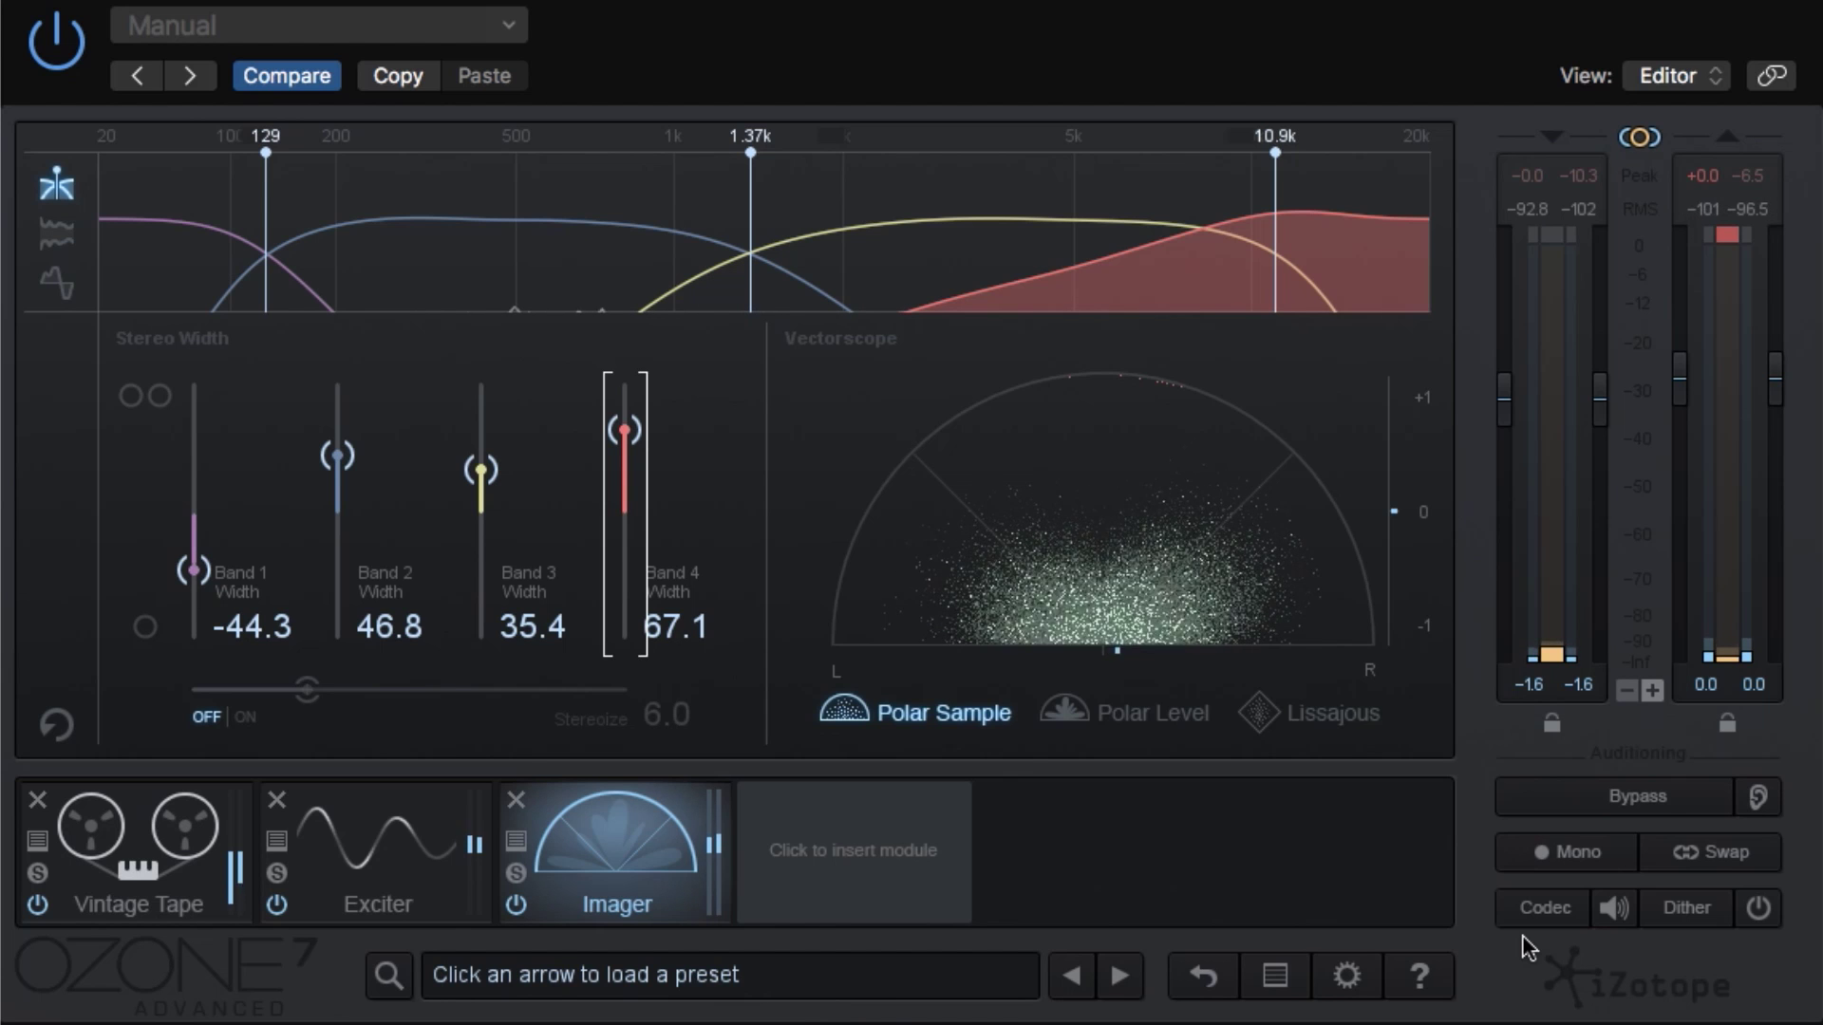
{"action": "left_click", "coordinate": [1586, 852]}
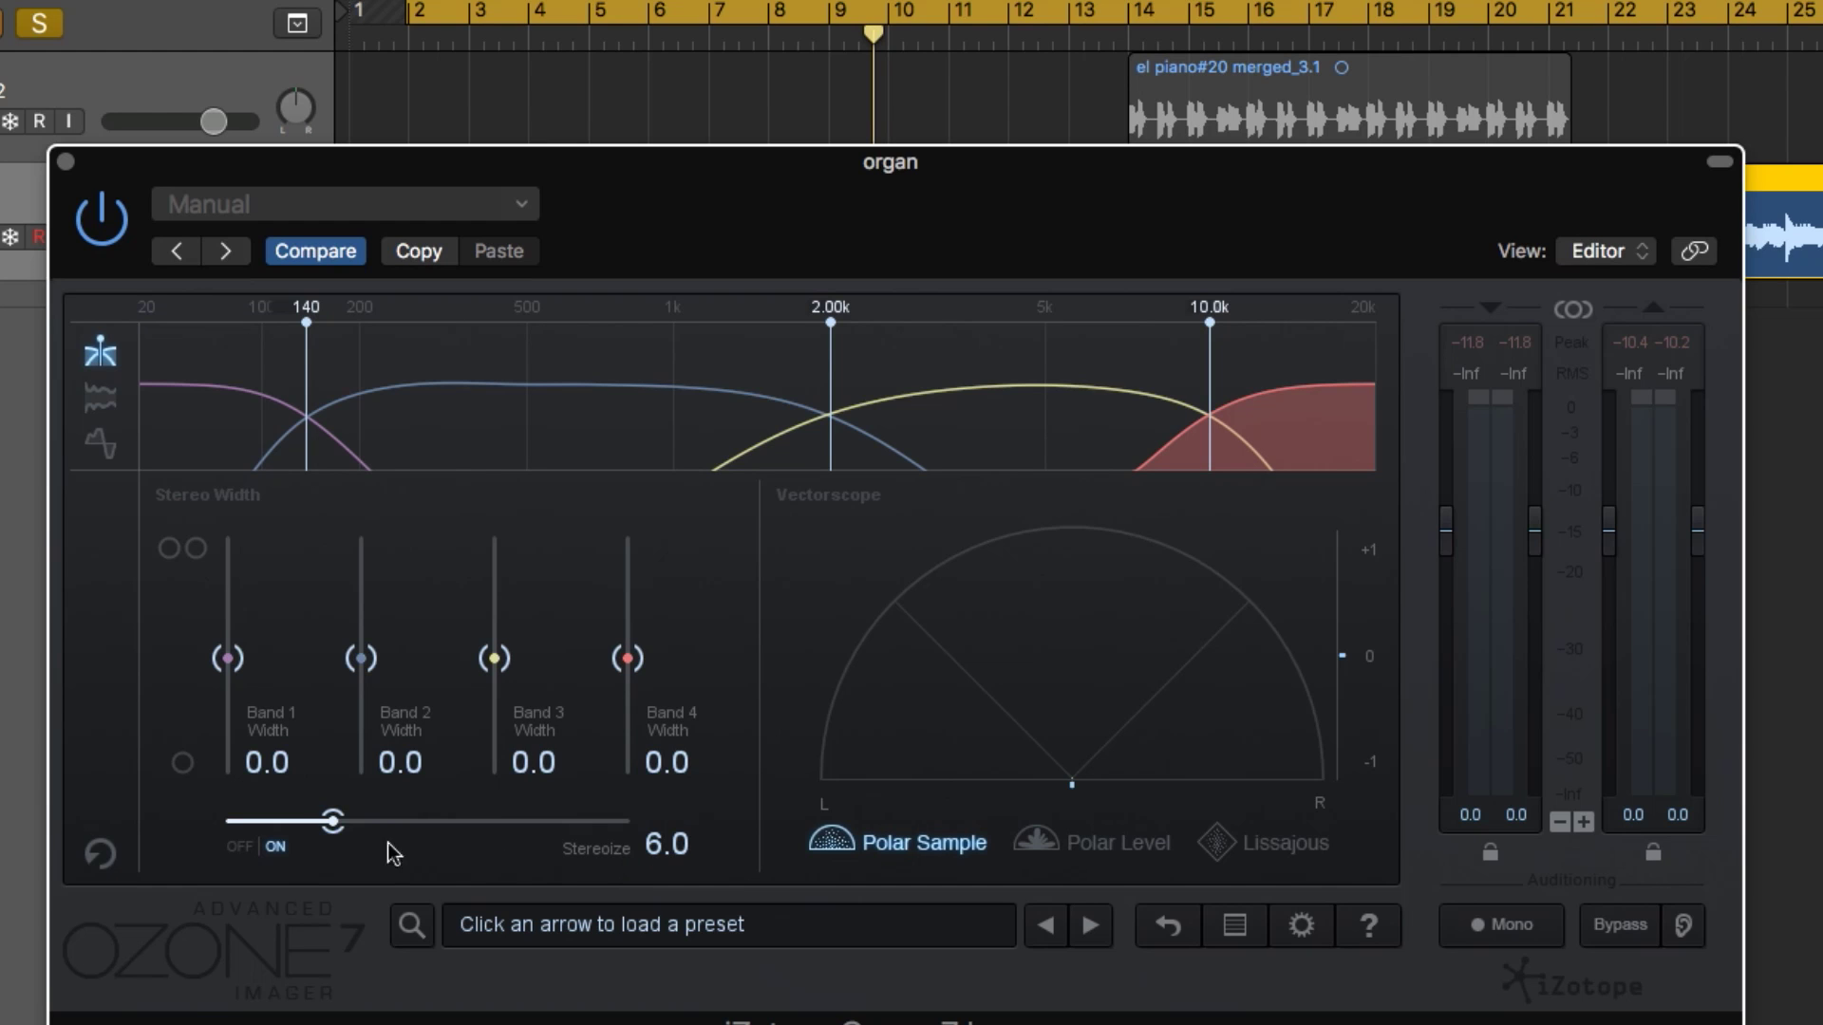
Switch Stereoize off on the organ and move the plug-in window to uncover the Organ .2 region
{"action": "left_click", "coordinate": [239, 846]}
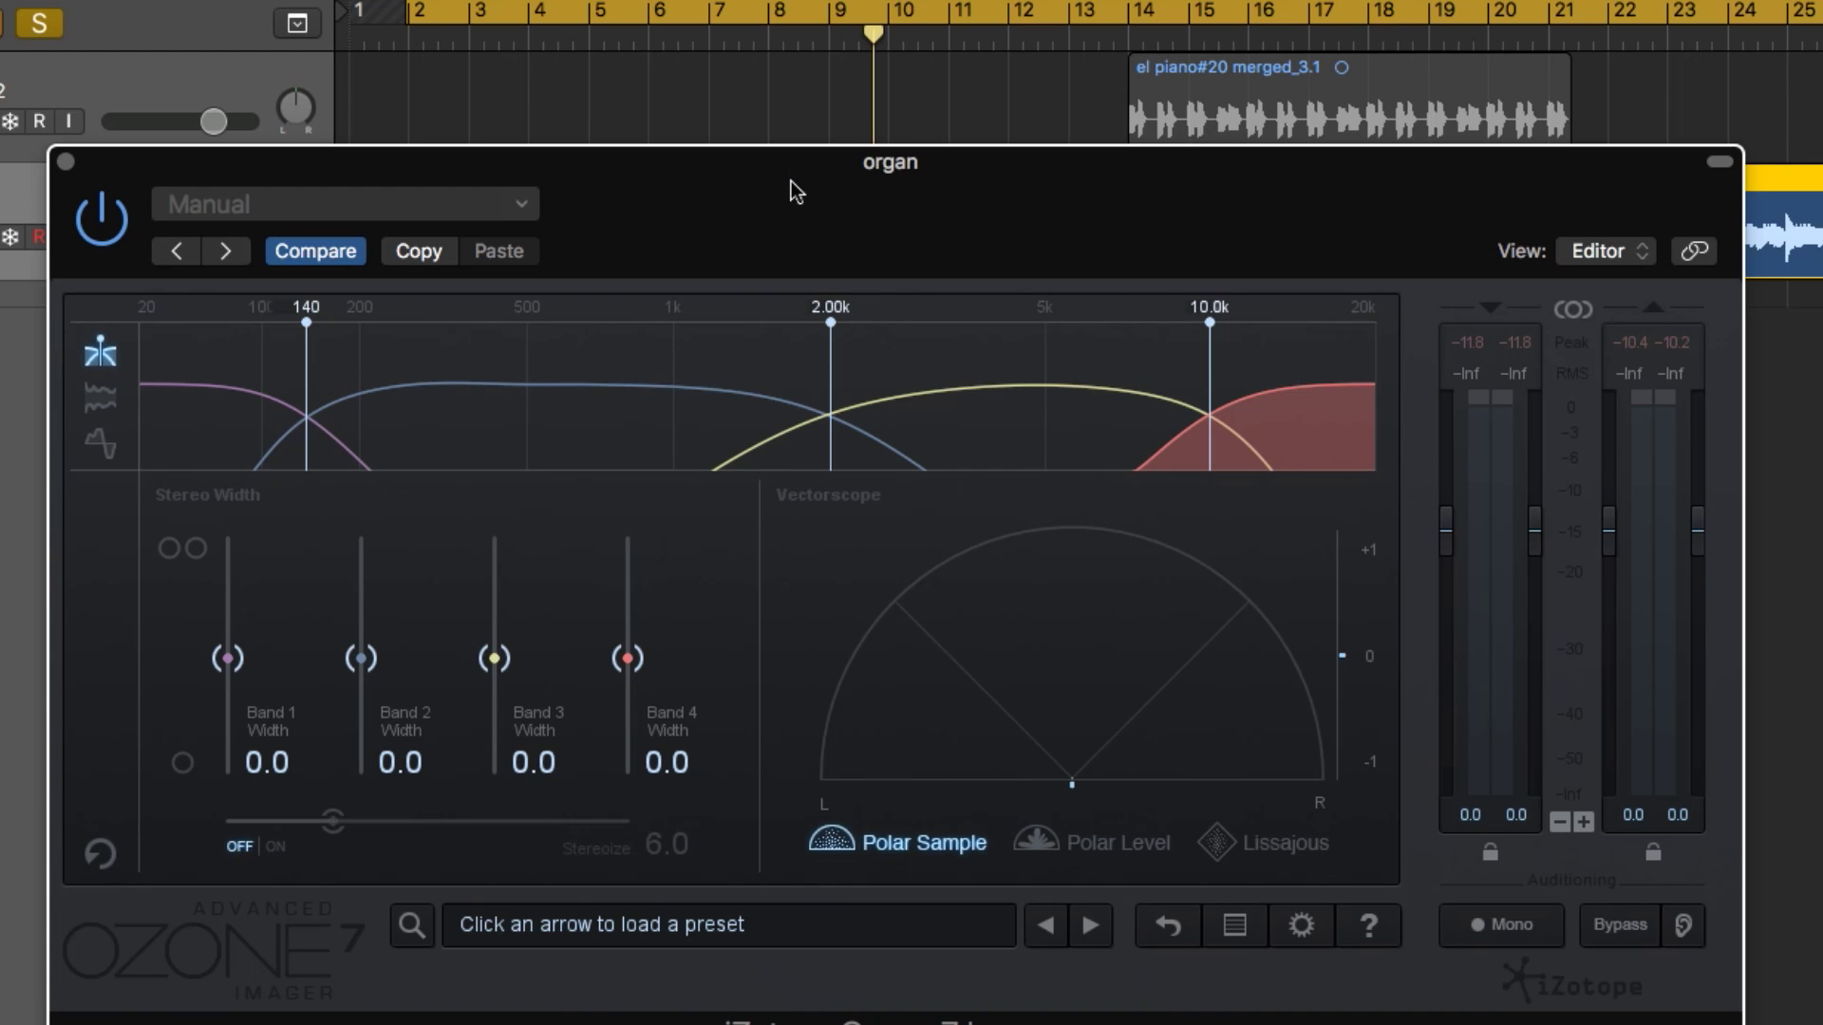
{"action": "left_click_drag", "start_coordinate": [794, 184], "coordinate": [862, 315]}
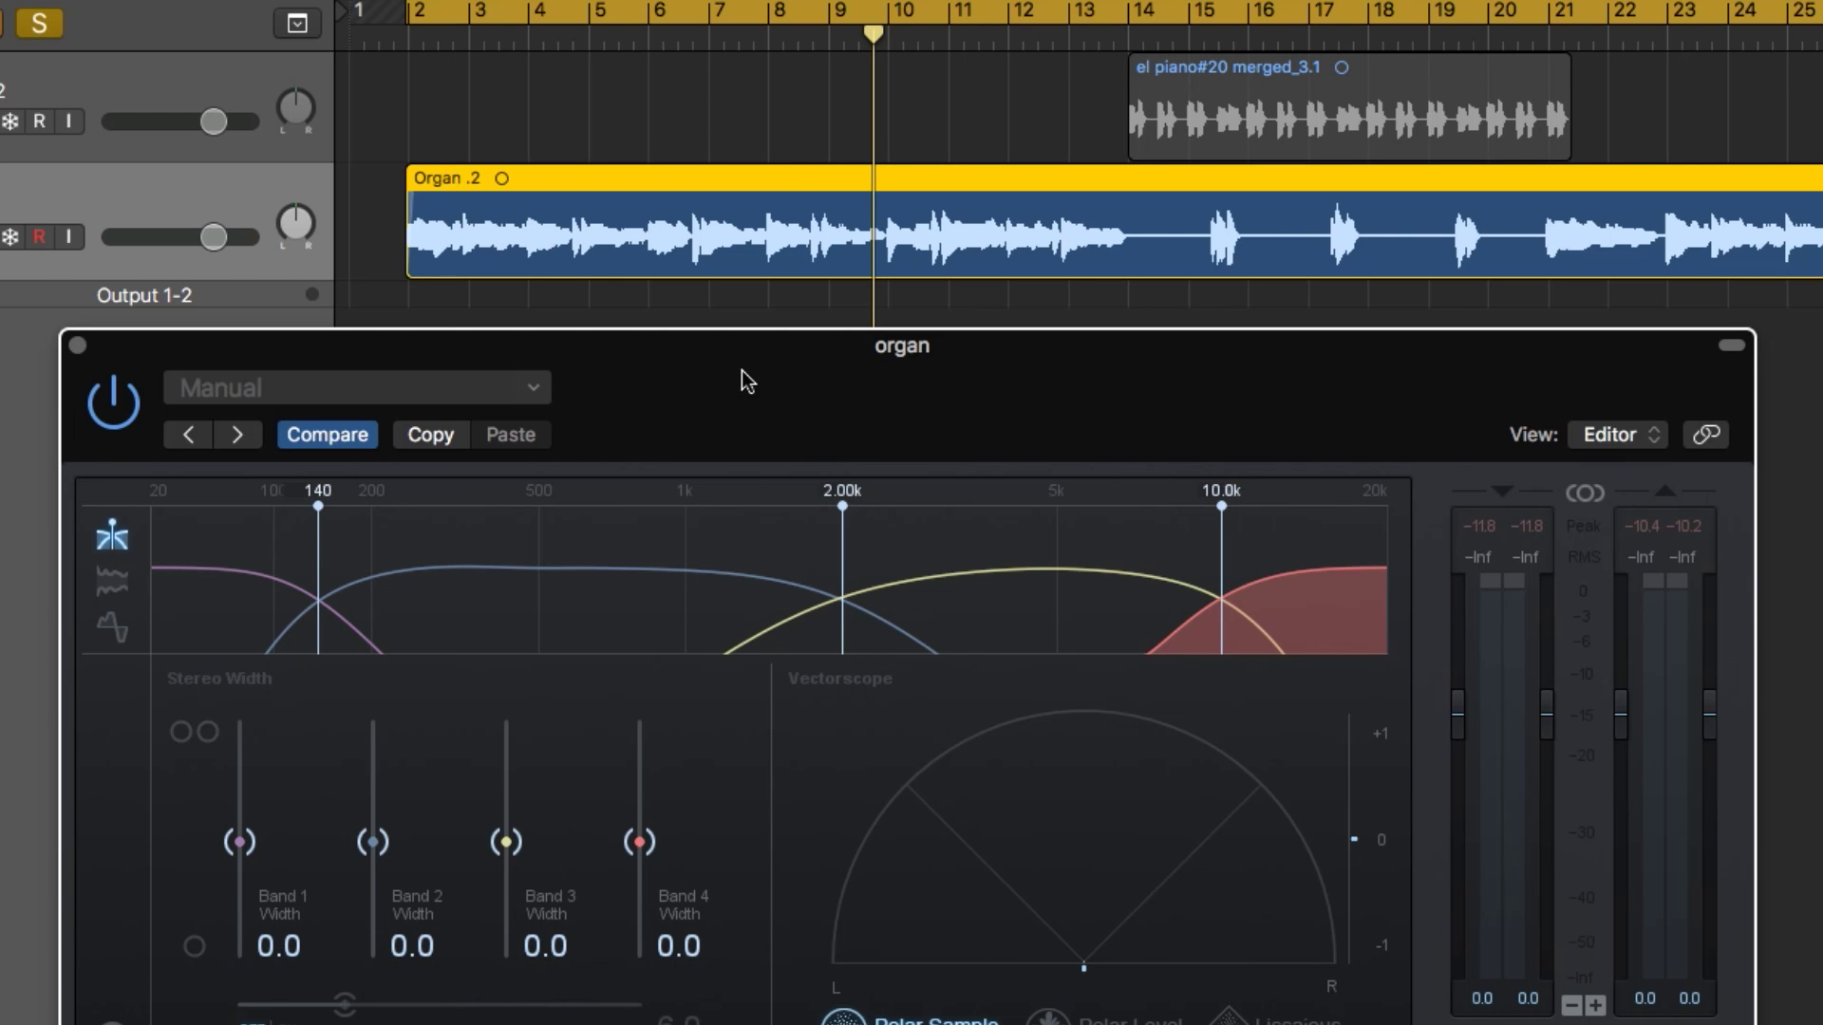
{"action": "left_click_drag", "start_coordinate": [742, 373], "coordinate": [743, 242]}
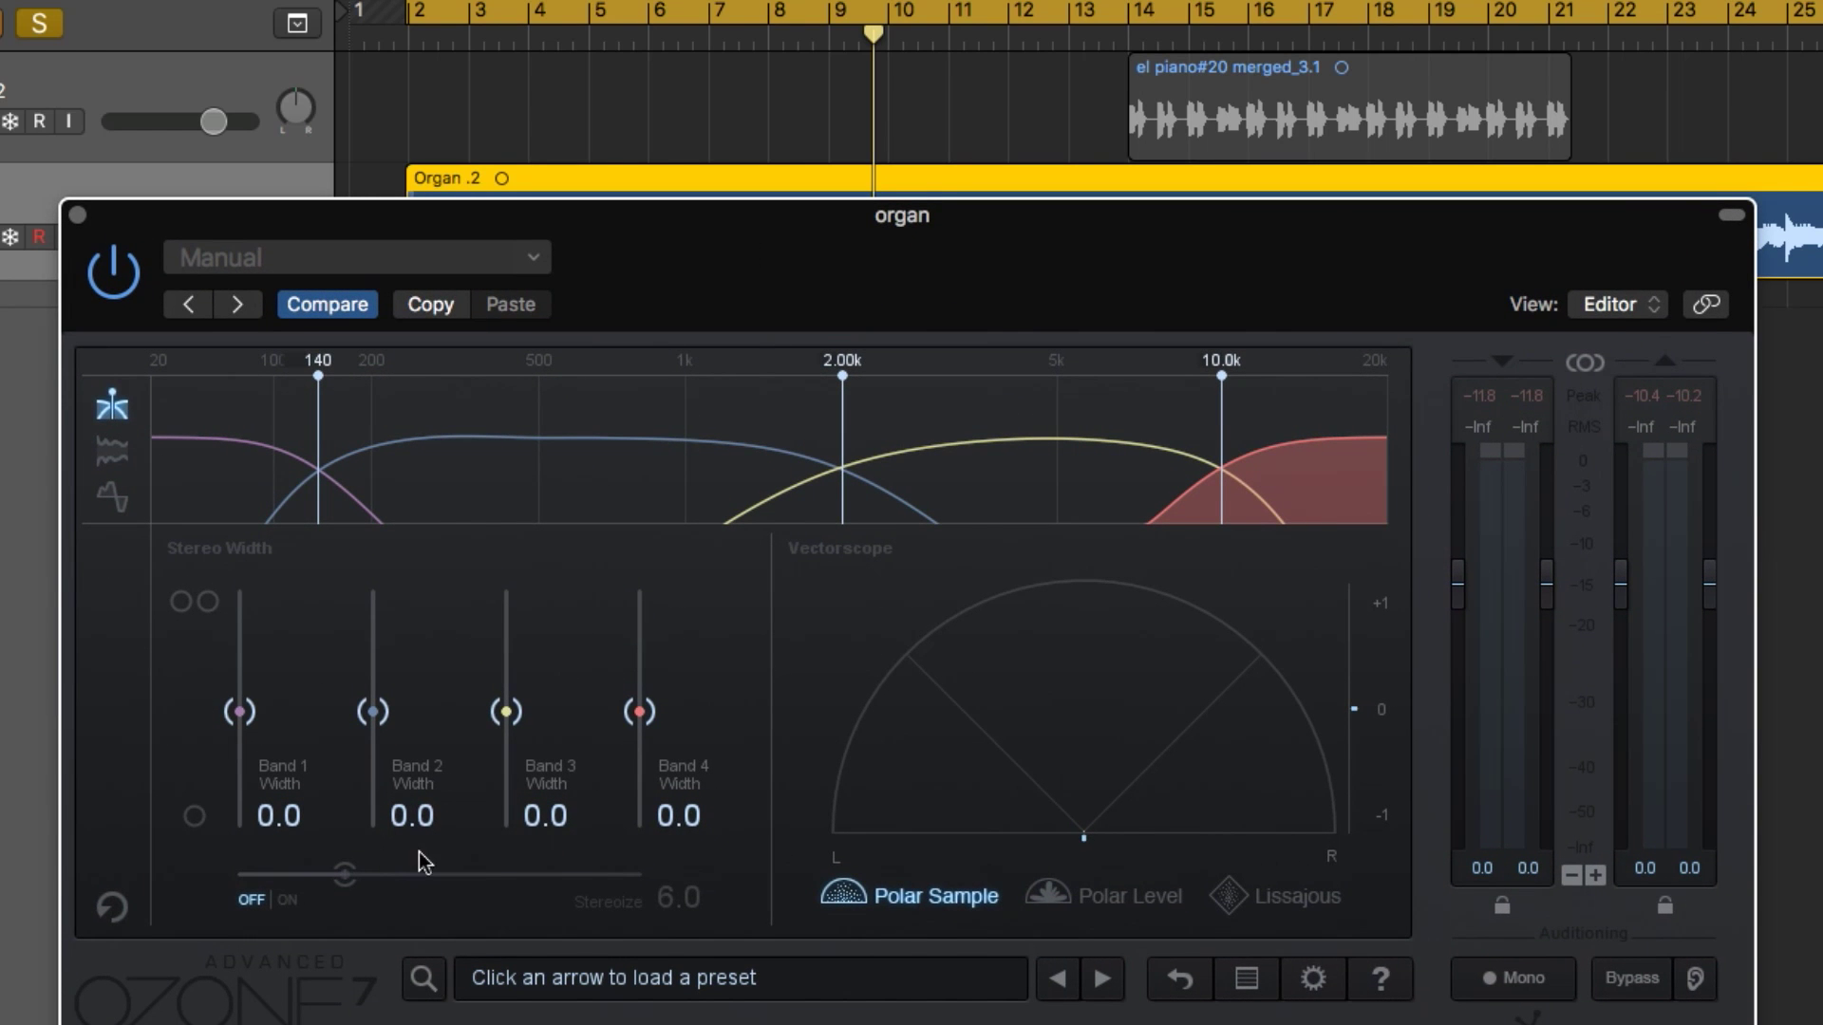
{"action": "key", "text": "space"}
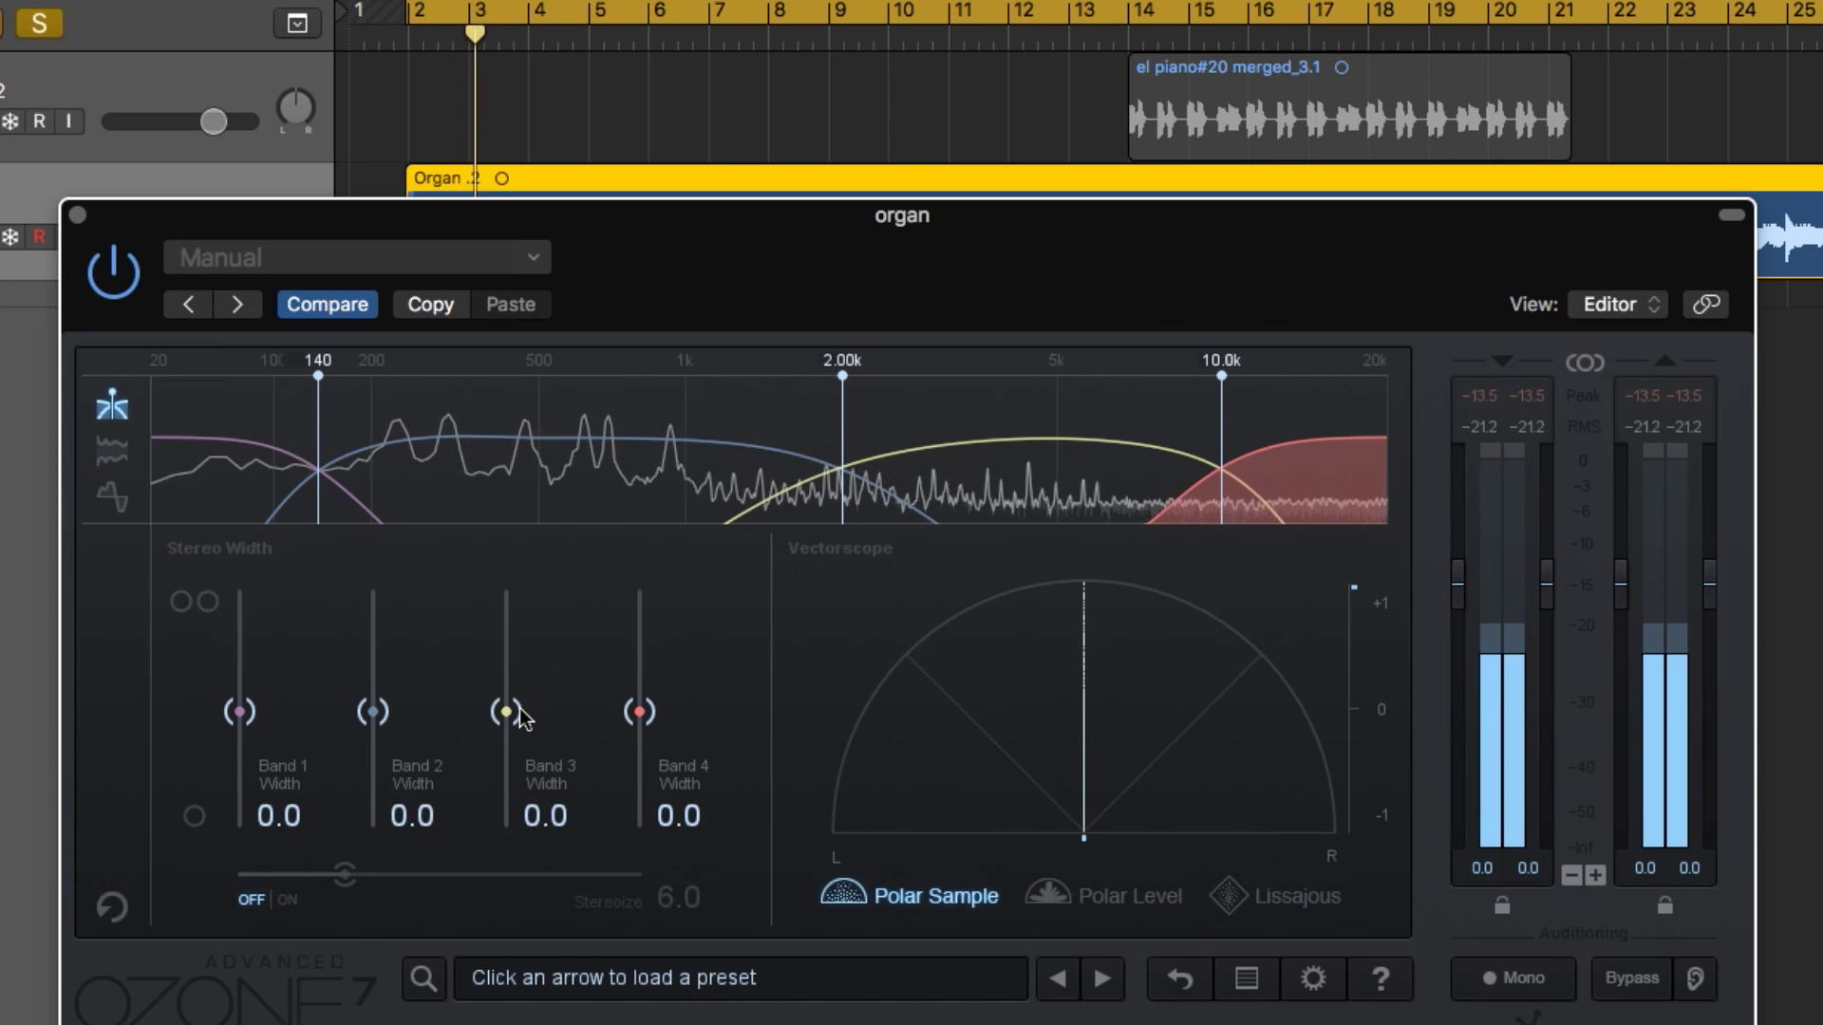
{"action": "left_click_drag", "start_coordinate": [506, 711], "coordinate": [505, 630]}
{"action": "double_click", "coordinate": [503, 638]}
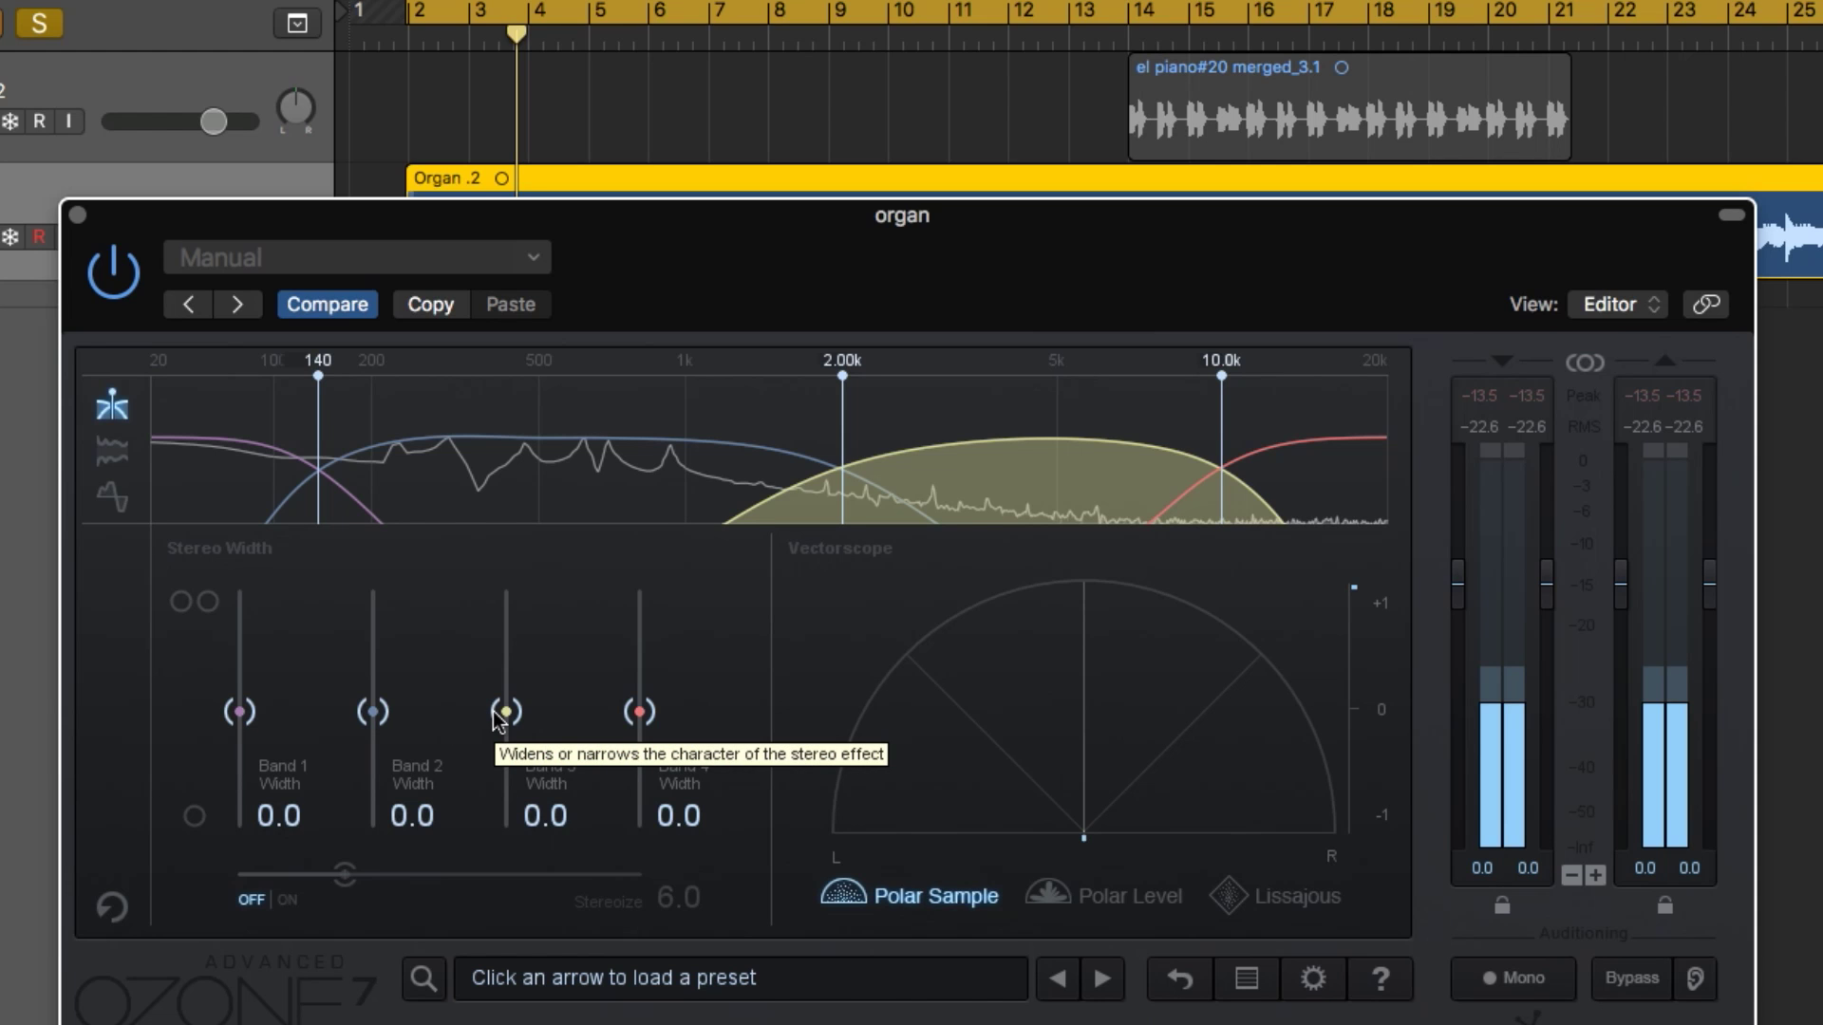
Turn Stereoize on for the organ and widen Bands 3, 2 and 4 to 50.6, 59.5 and 36.7
{"action": "left_click", "coordinate": [287, 900]}
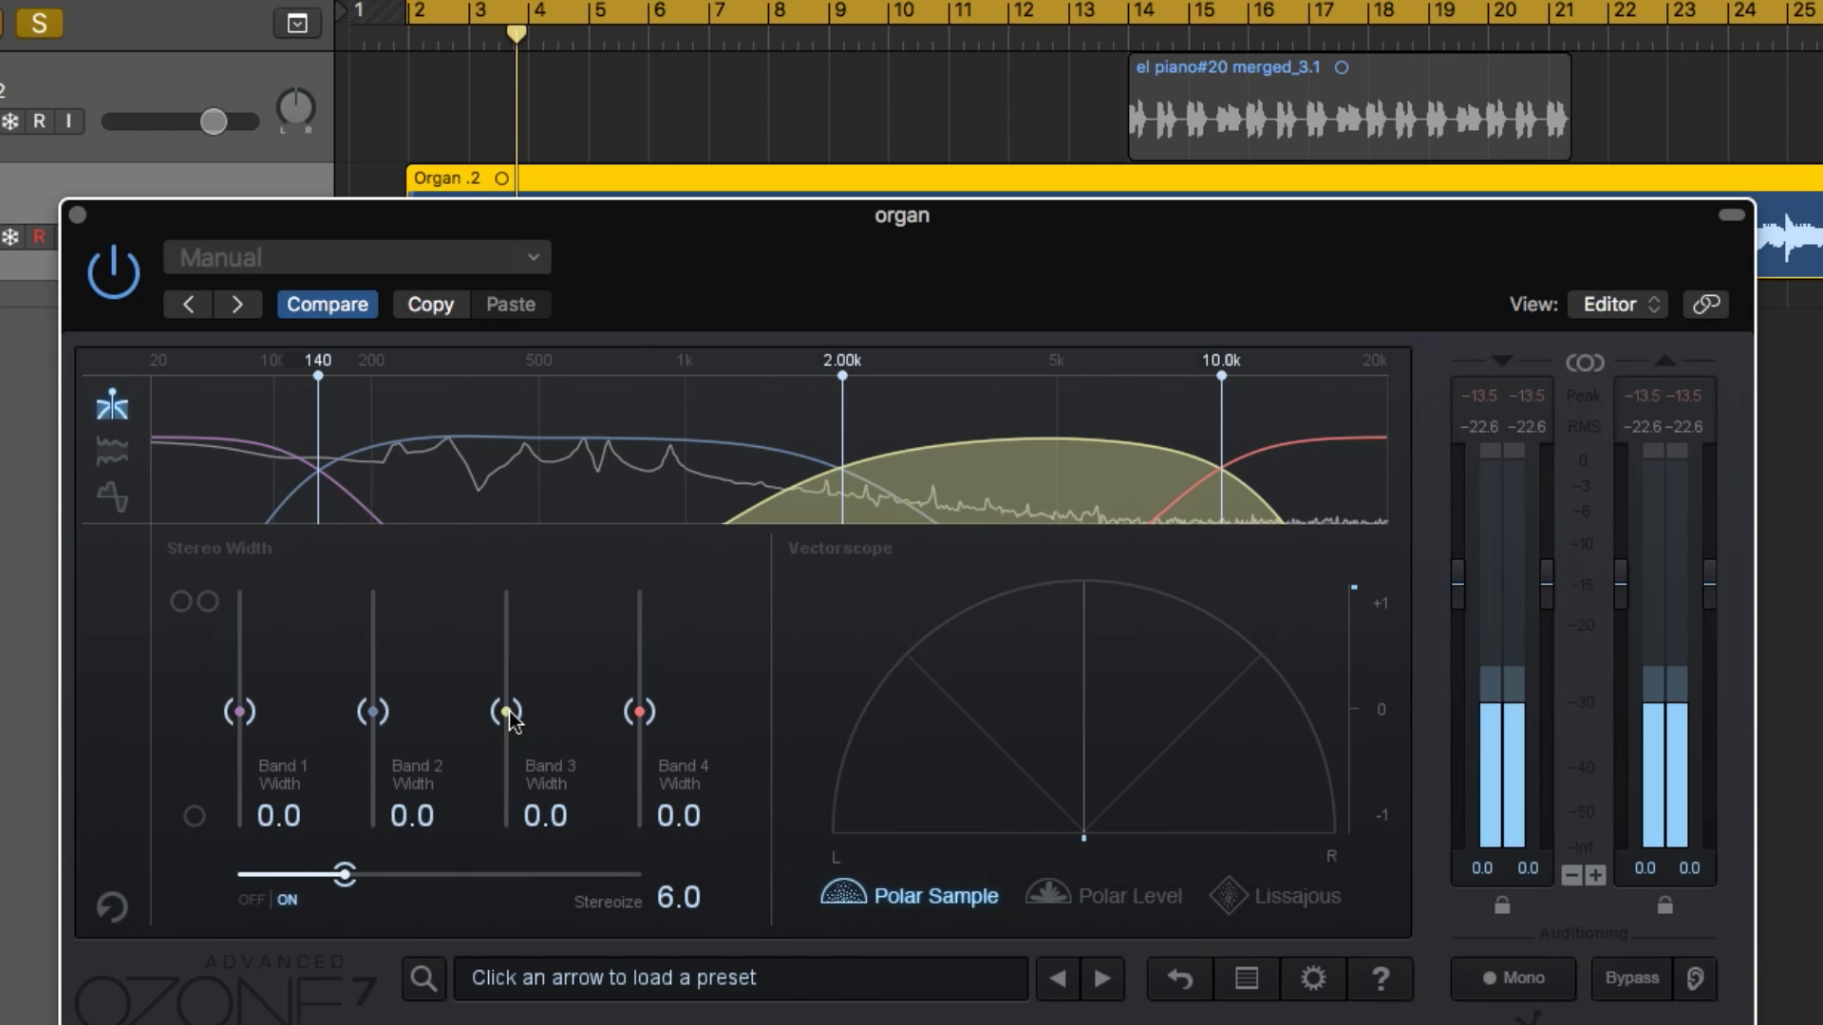
{"action": "left_click_drag", "start_coordinate": [509, 719], "coordinate": [504, 618]}
{"action": "double_click", "coordinate": [506, 622]}
{"action": "left_click_drag", "start_coordinate": [501, 727], "coordinate": [506, 653]}
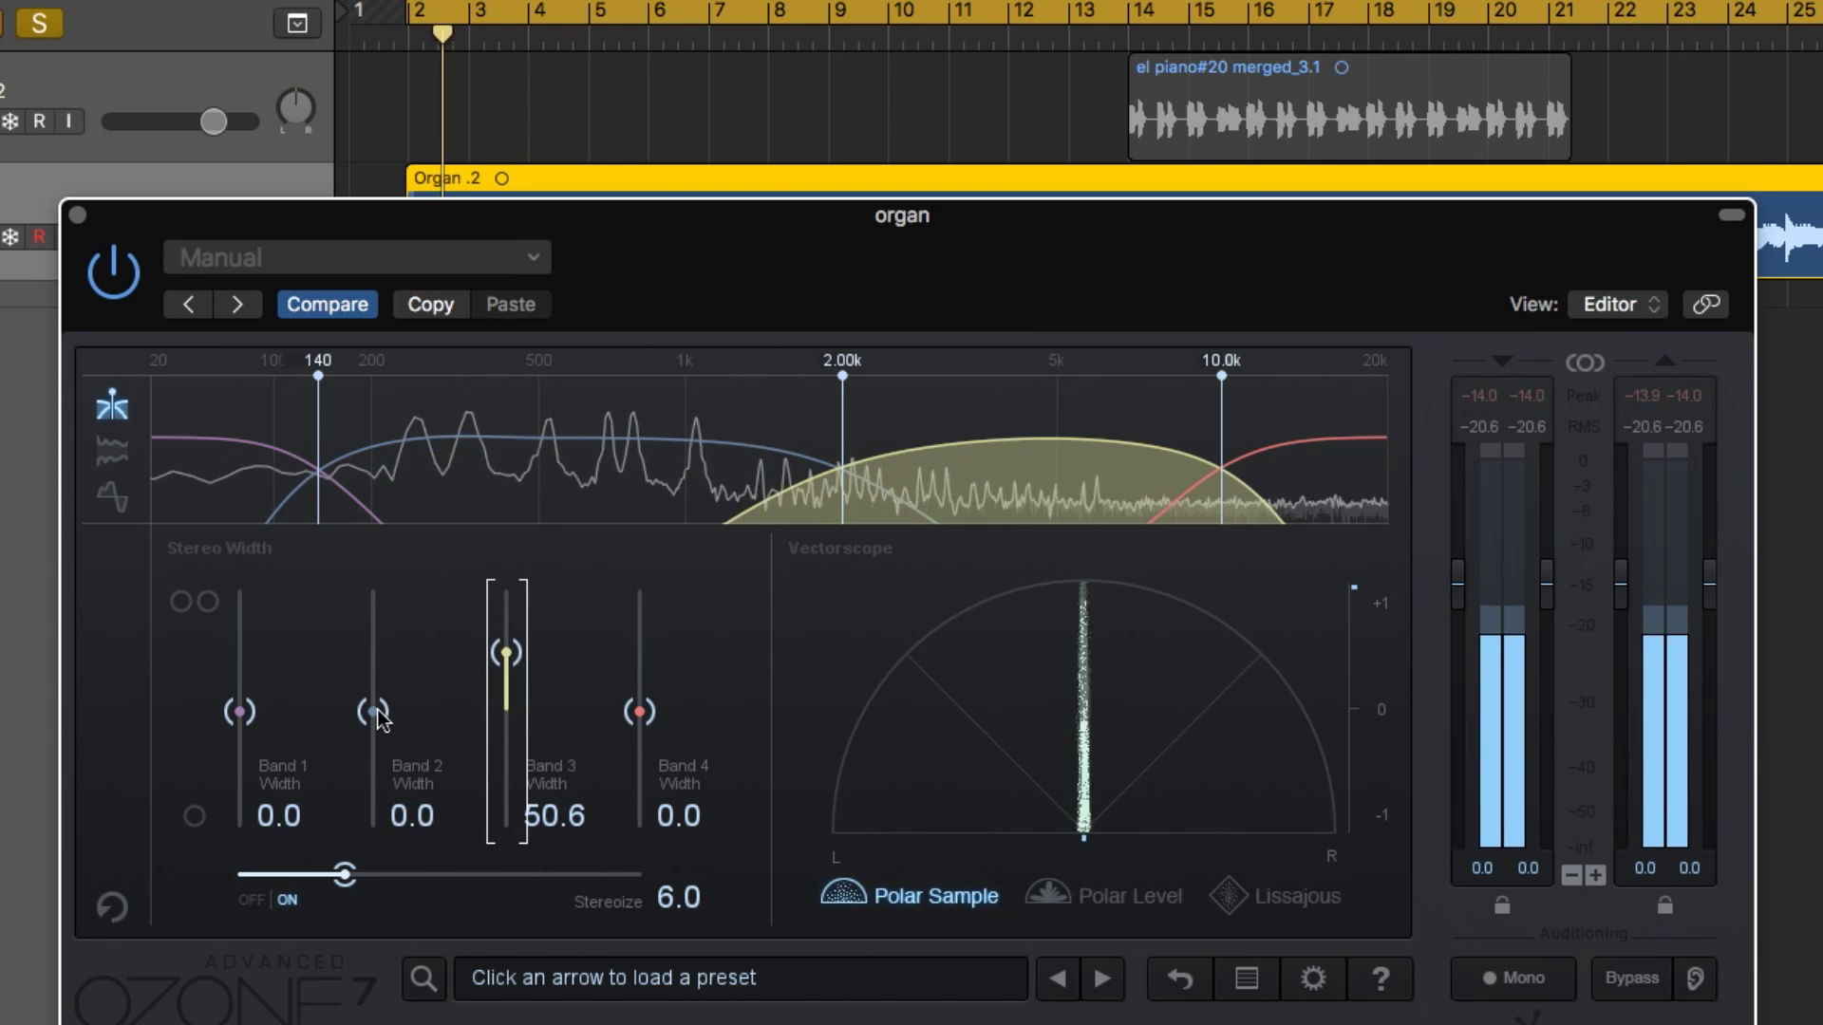
{"action": "left_click_drag", "start_coordinate": [380, 719], "coordinate": [377, 650]}
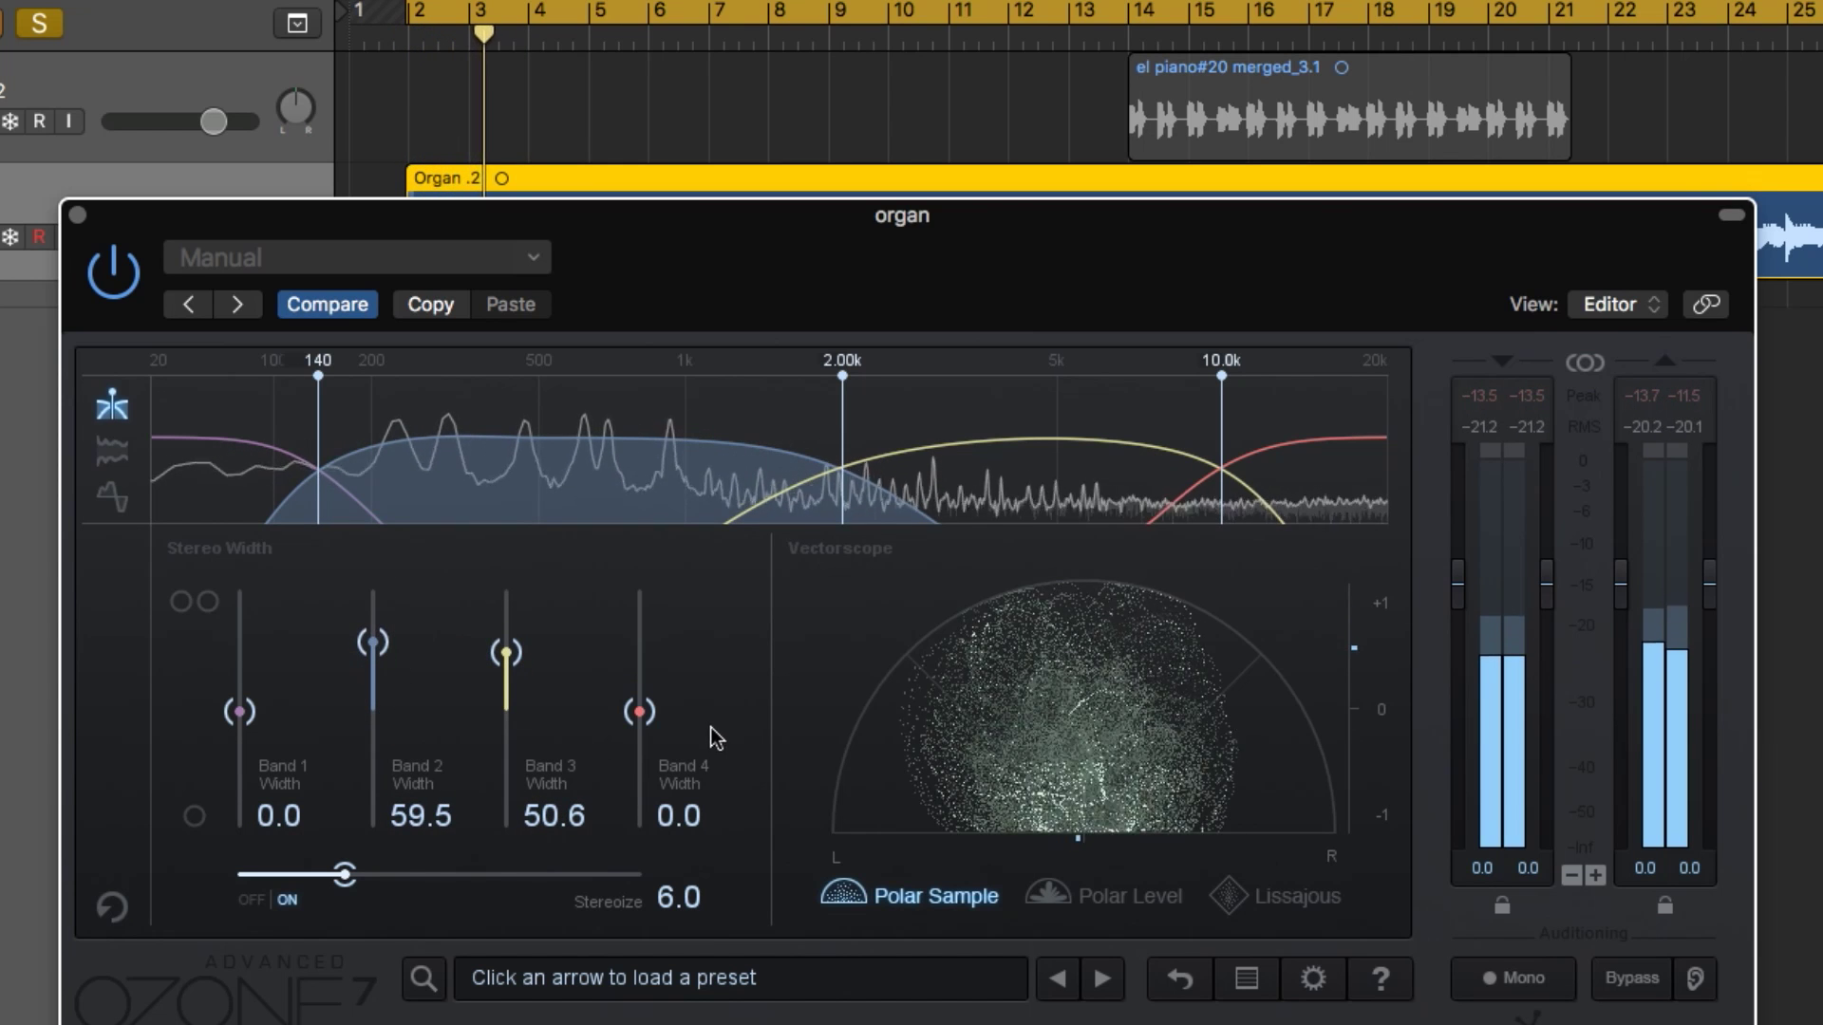
{"action": "left_click_drag", "start_coordinate": [639, 712], "coordinate": [638, 670]}
Set Band 1 width to -20.3, raise Stereoize to 10.4, and bypass the Imager
{"action": "mouse_move", "coordinate": [239, 712]}
{"action": "left_mouse_down"}
{"action": "mouse_move", "coordinate": [249, 613]}
{"action": "mouse_move", "coordinate": [255, 760]}
{"action": "mouse_move", "coordinate": [257, 724]}
{"action": "left_mouse_up"}
{"action": "left_click_drag", "start_coordinate": [355, 877], "coordinate": [436, 893]}
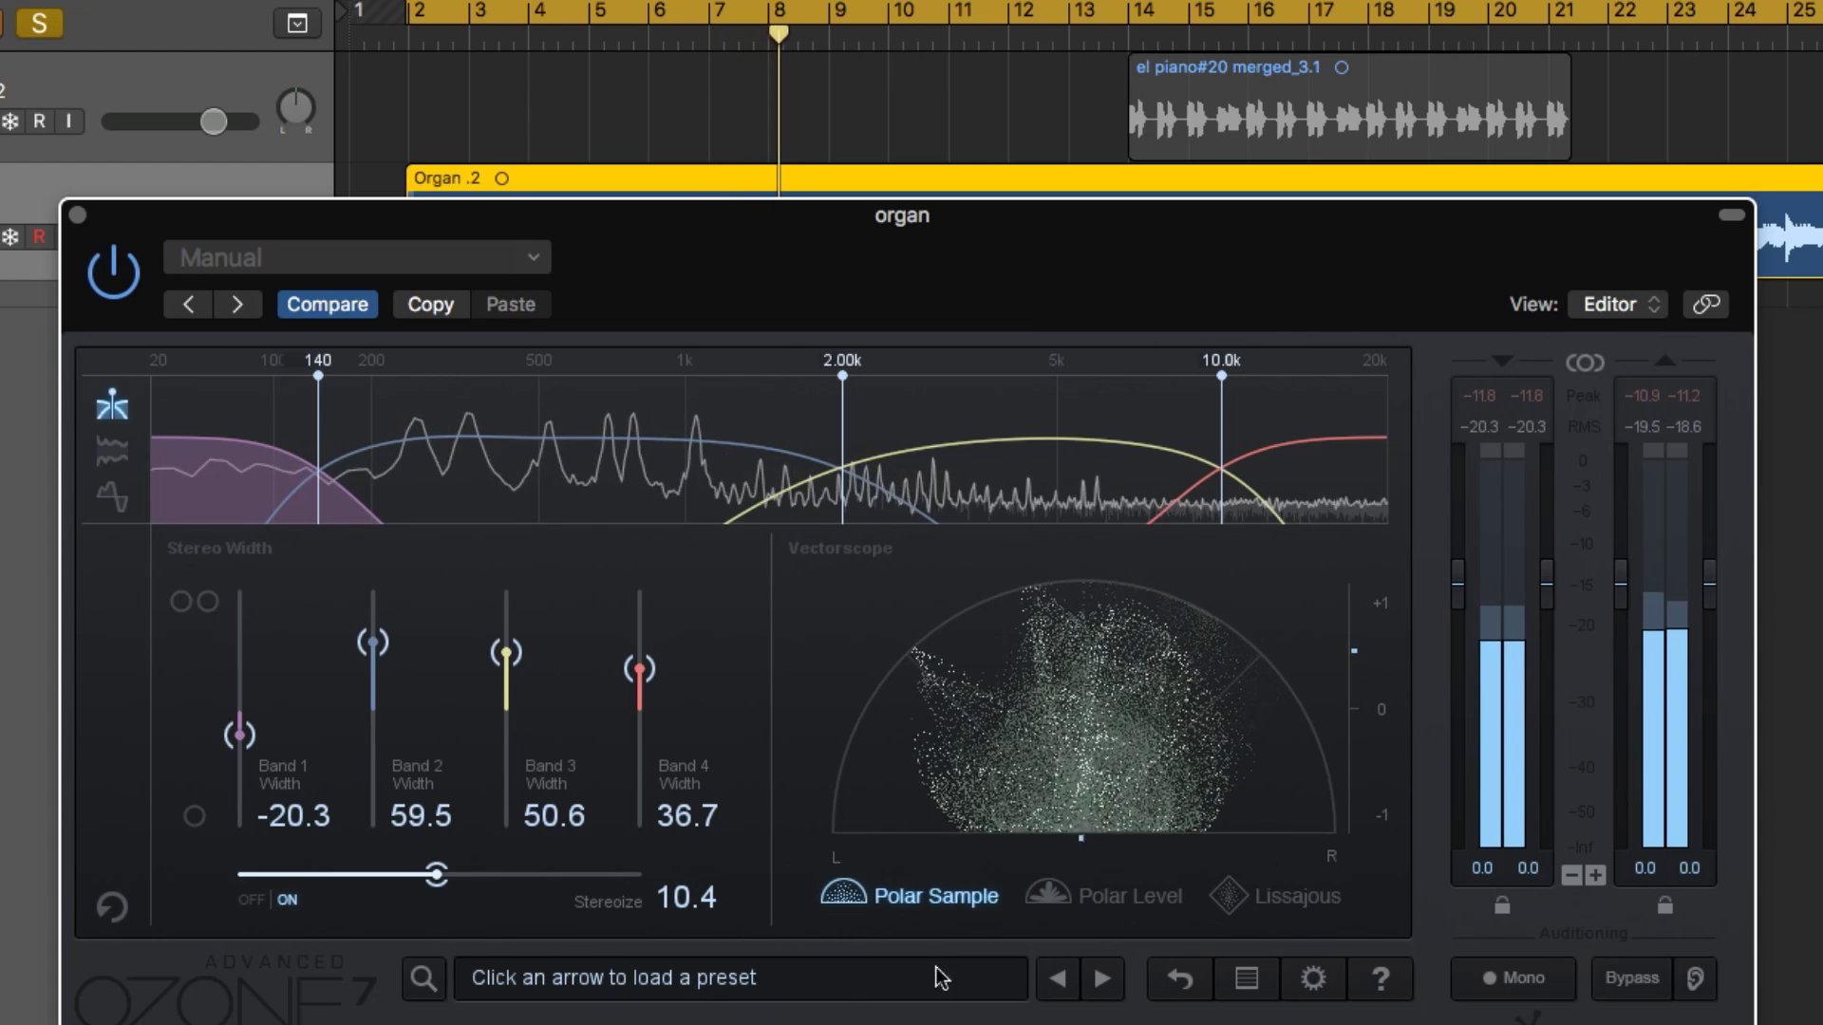
{"action": "left_click", "coordinate": [1627, 980]}
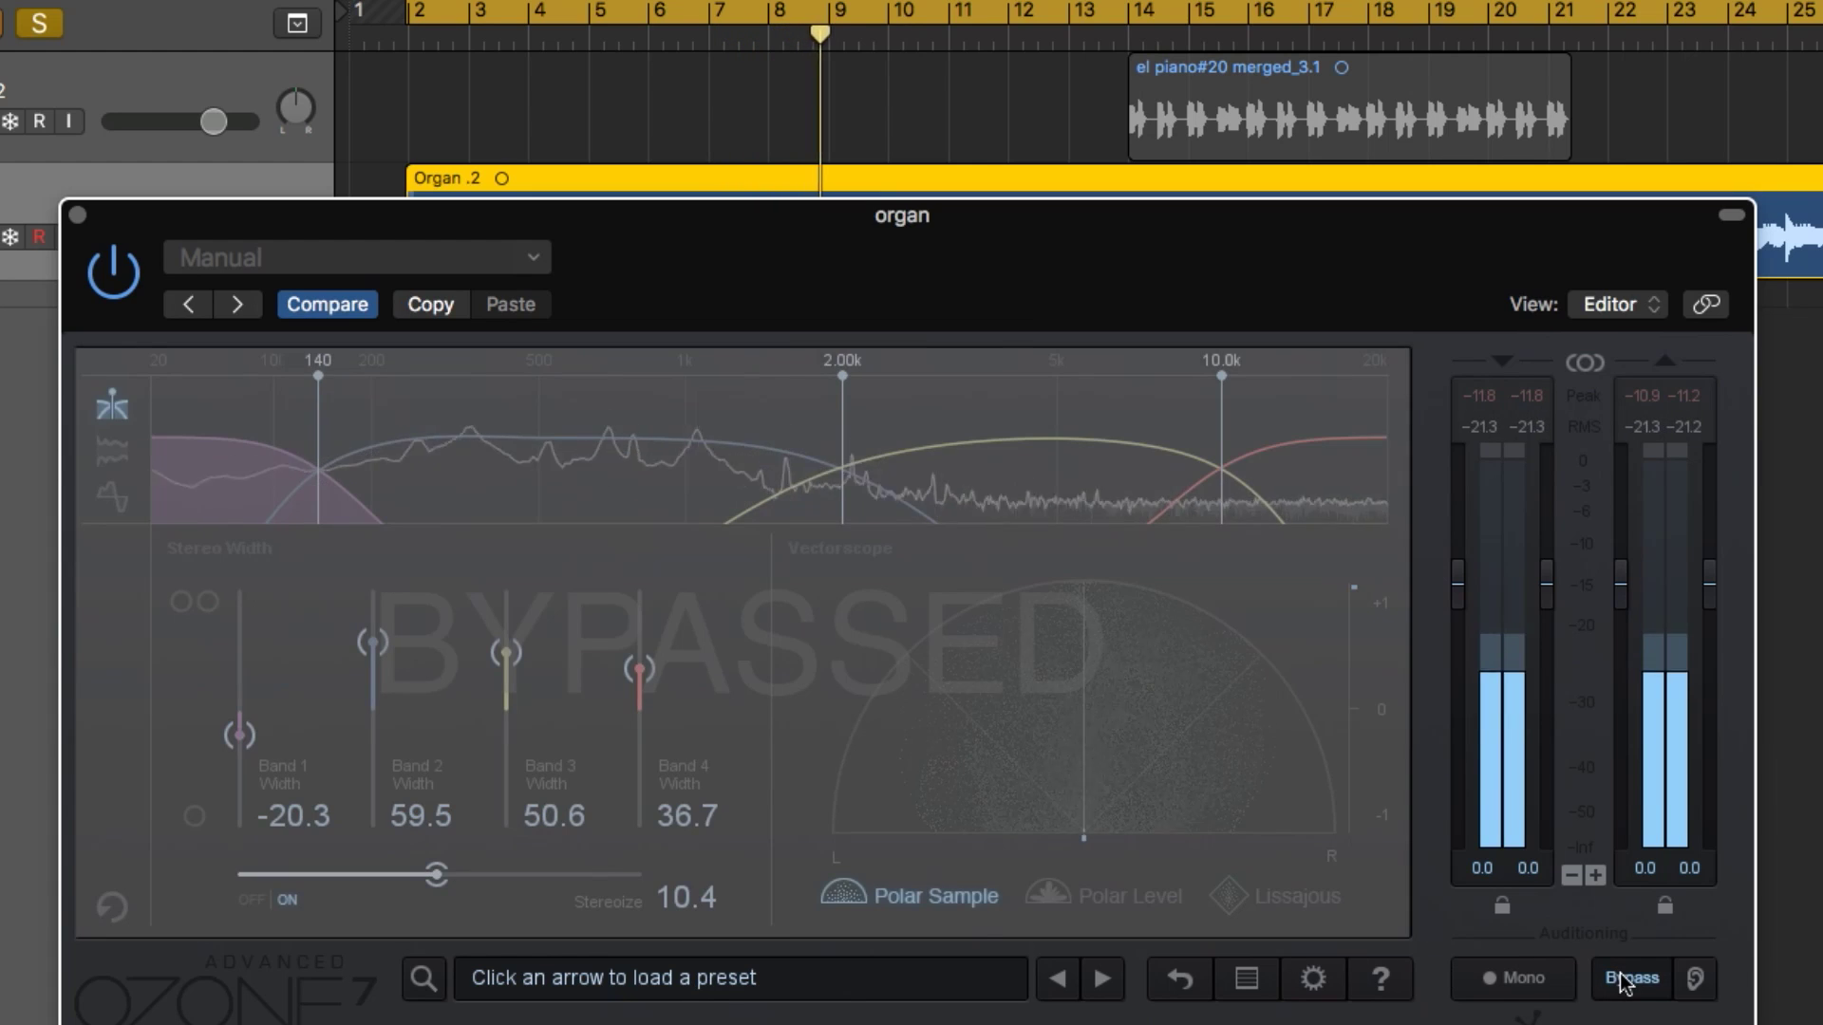
{"action": "left_click", "coordinate": [1627, 980]}
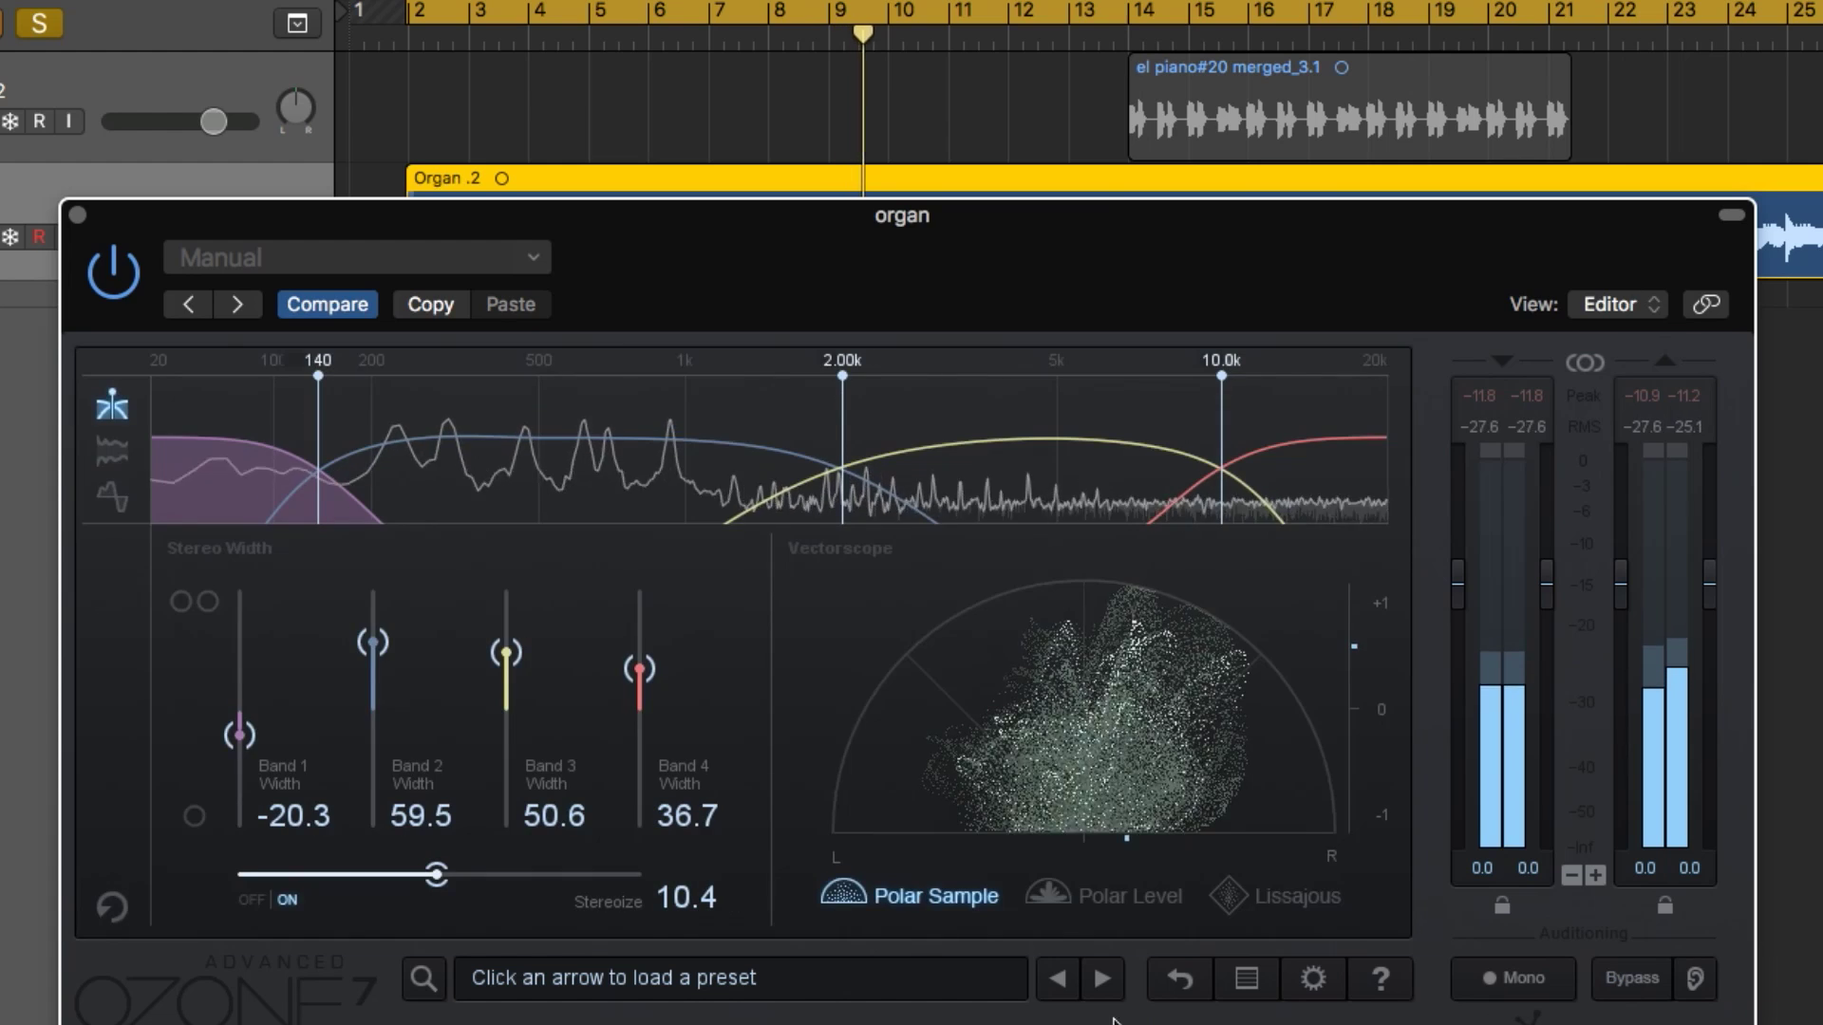
{"action": "left_click", "coordinate": [1609, 987]}
{"action": "left_click", "coordinate": [1609, 988]}
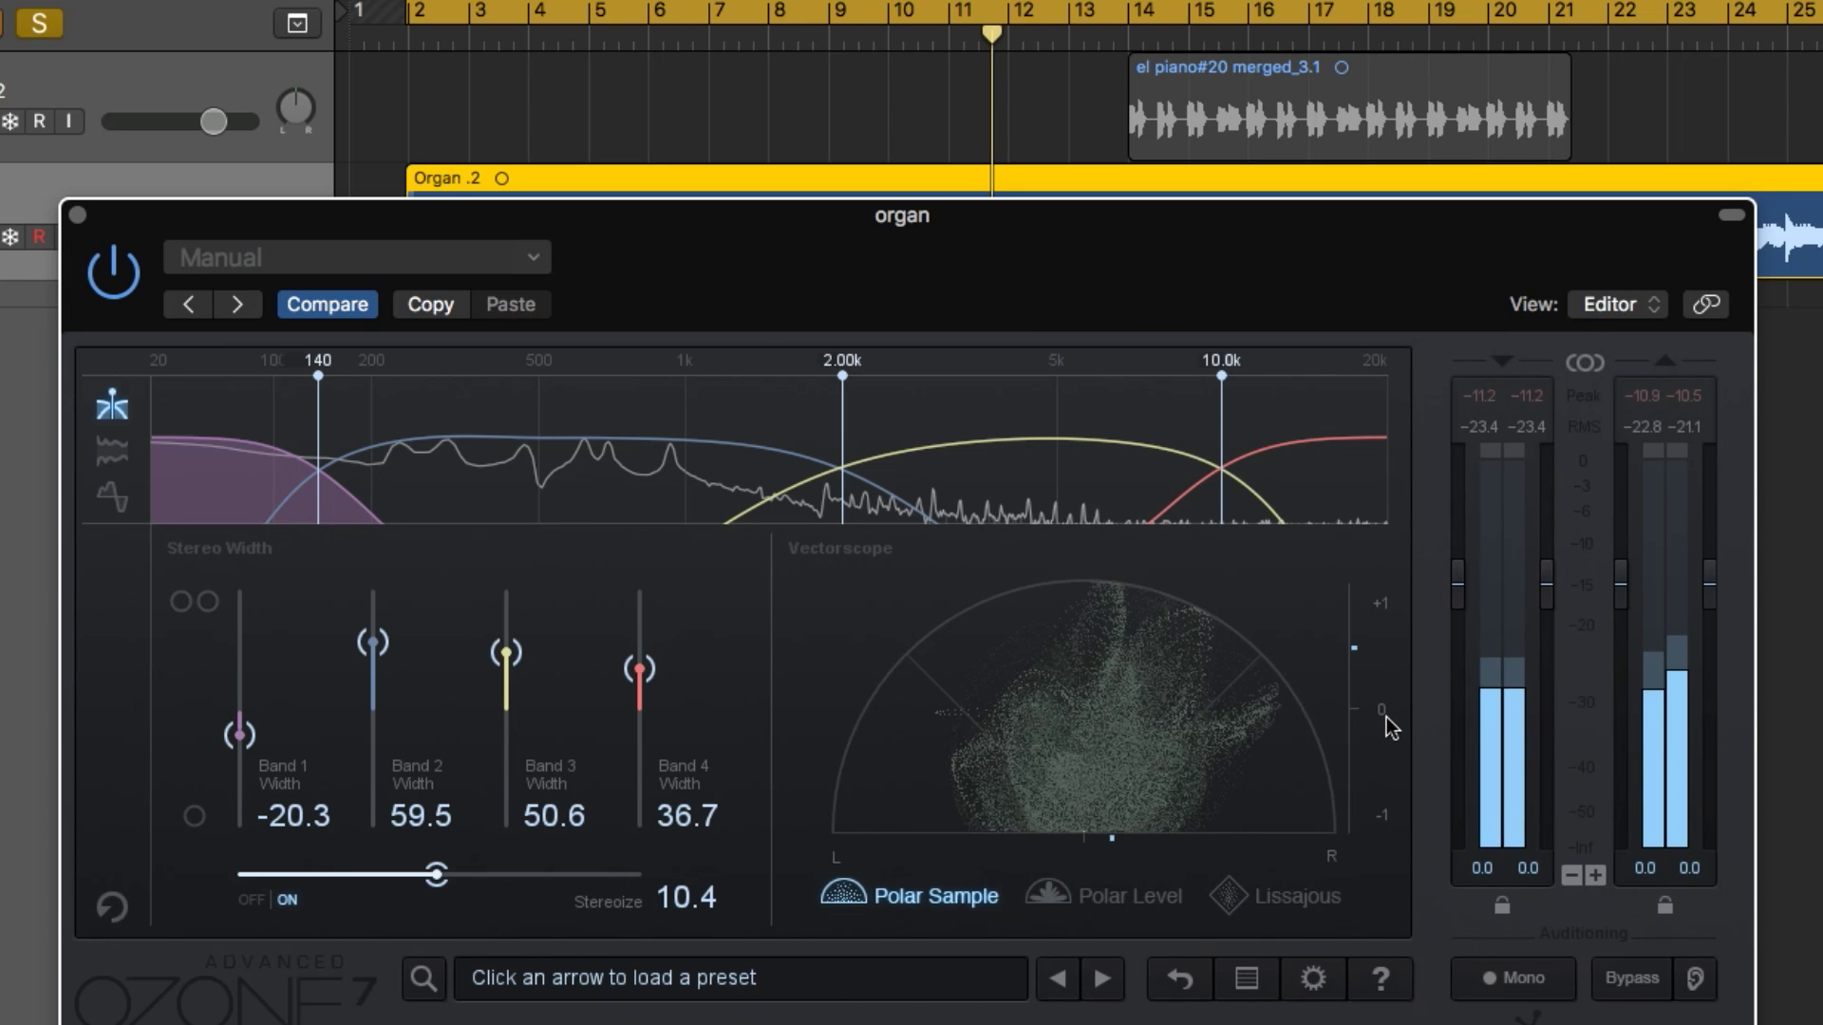
Select the el piano2 track, play it, and learn crossovers at 70 Hz, 1.15 kHz and 7.47 kHz
{"action": "key", "text": "Up"}
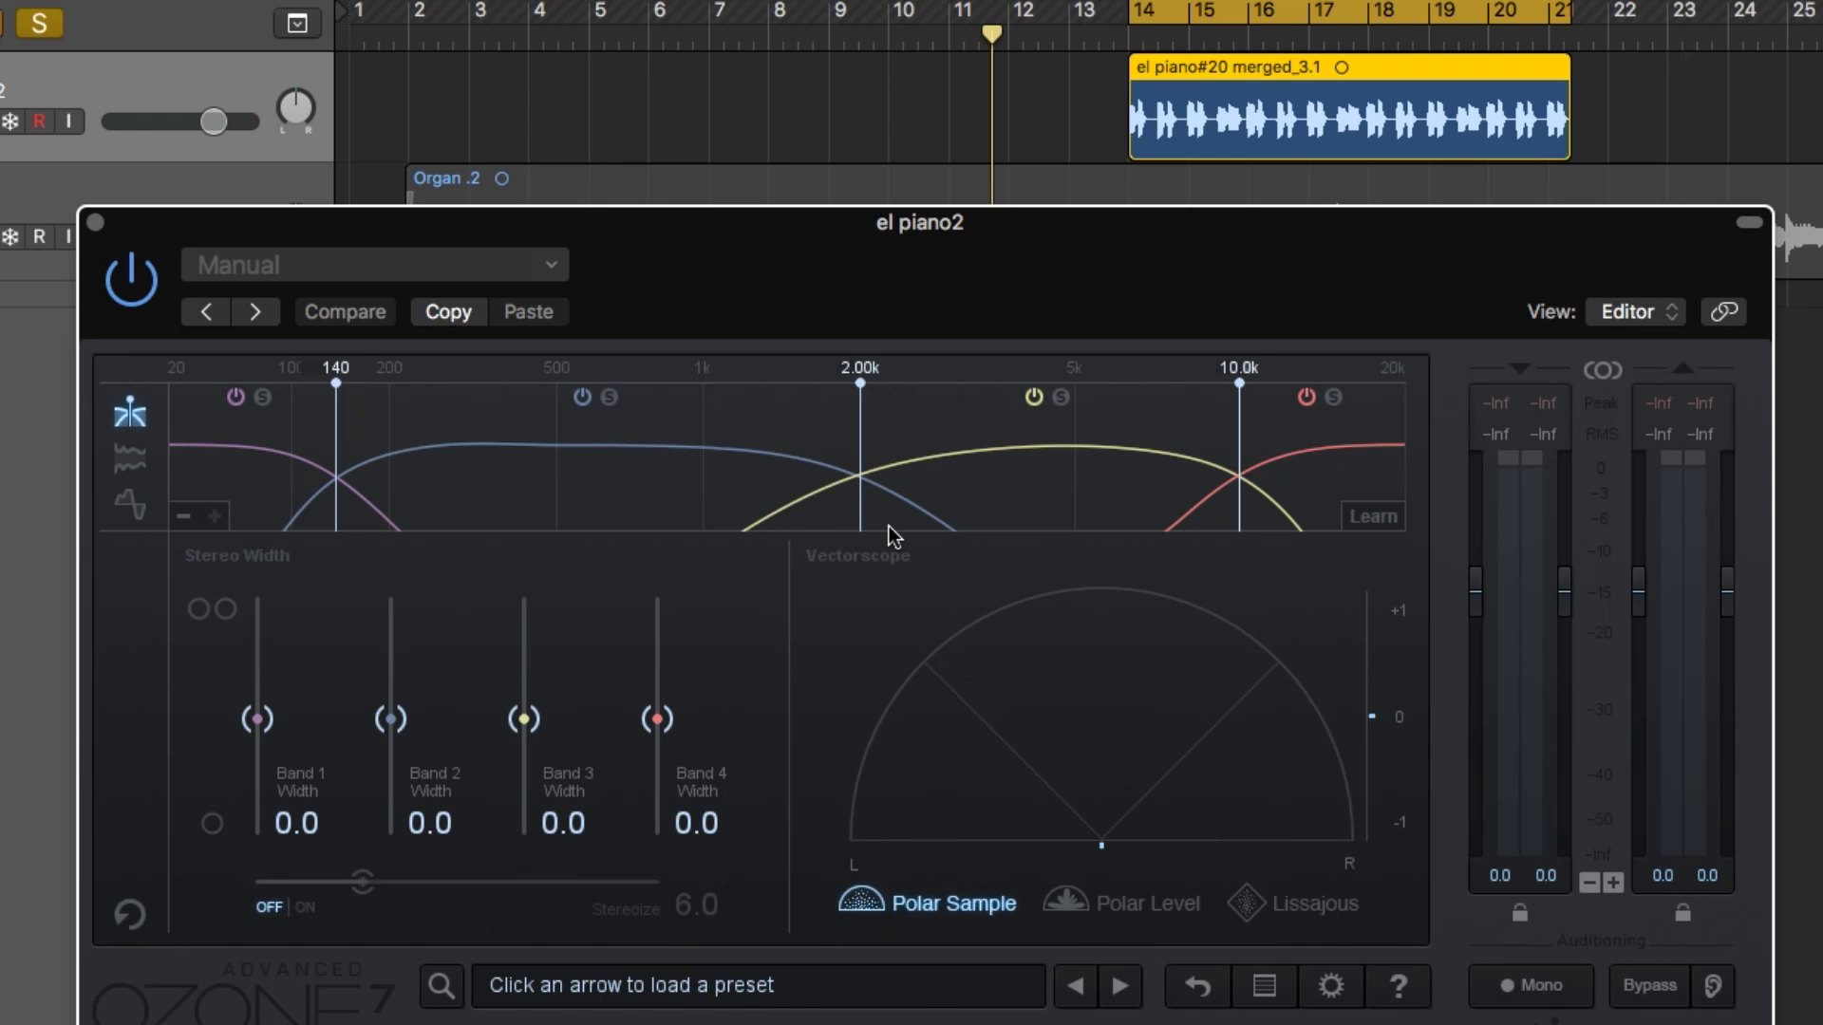
{"action": "key", "text": "space"}
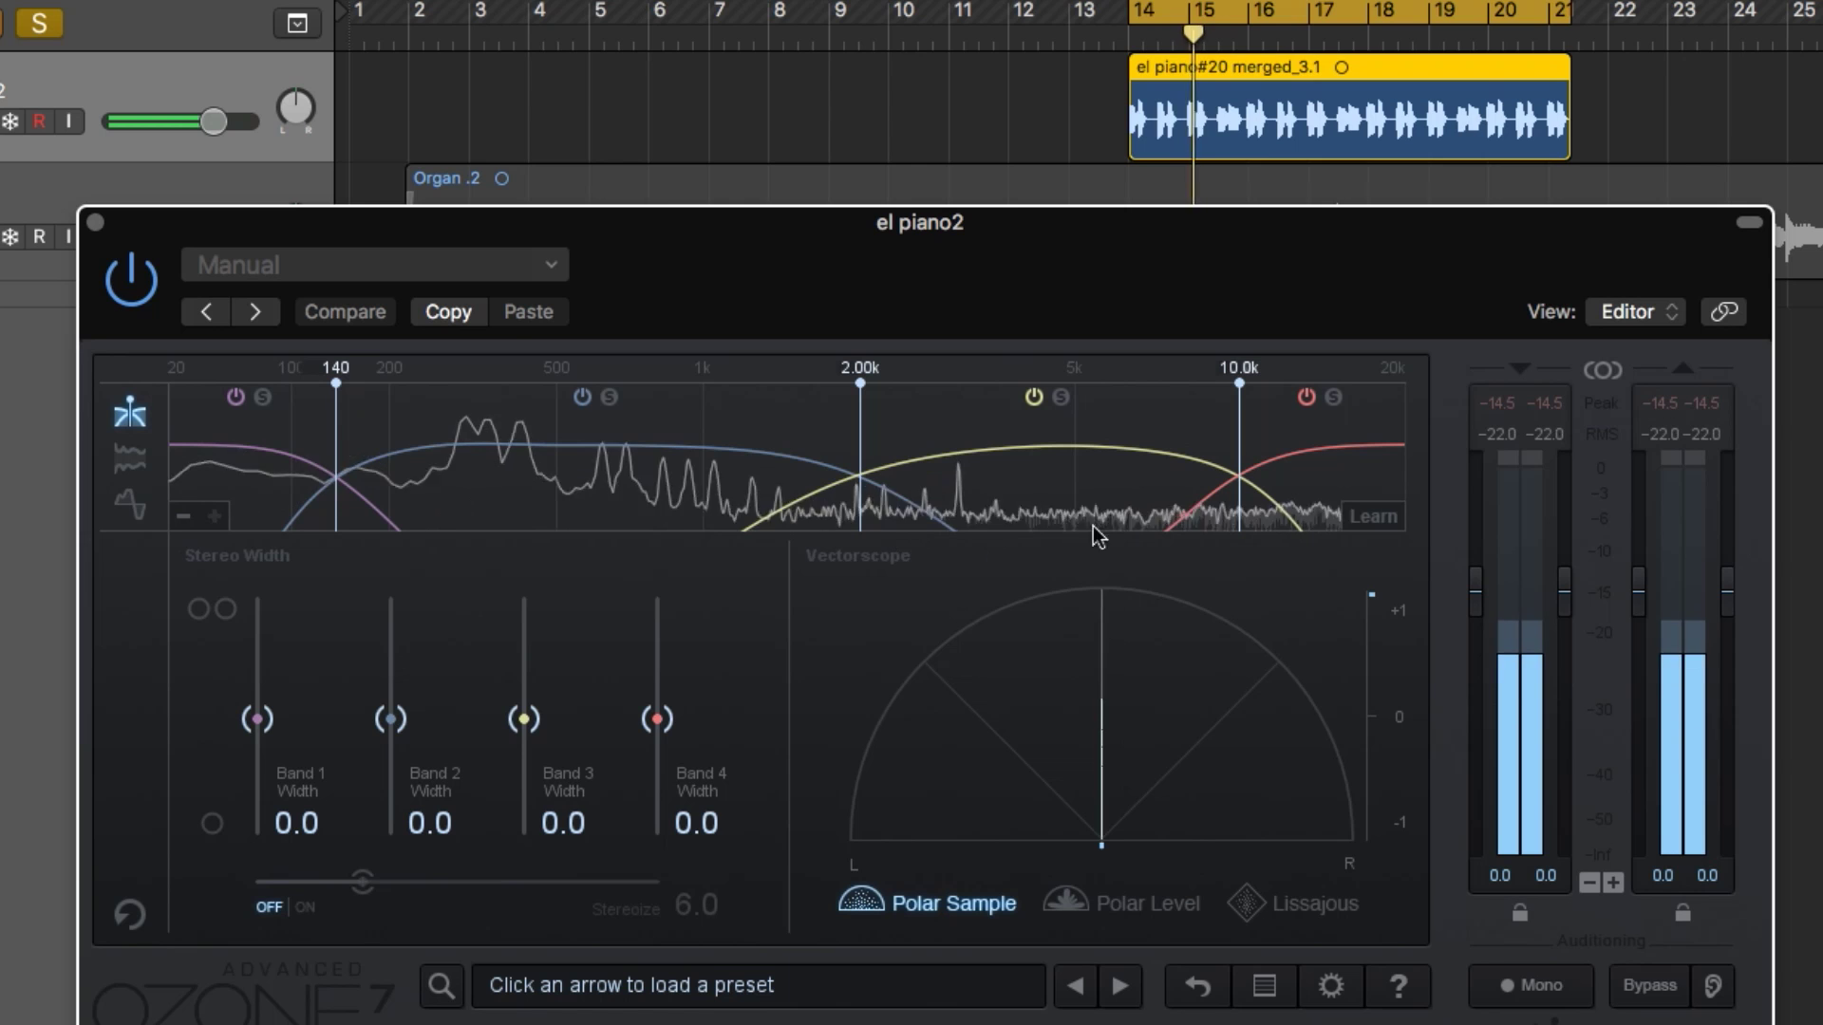
{"action": "left_click", "coordinate": [1358, 518]}
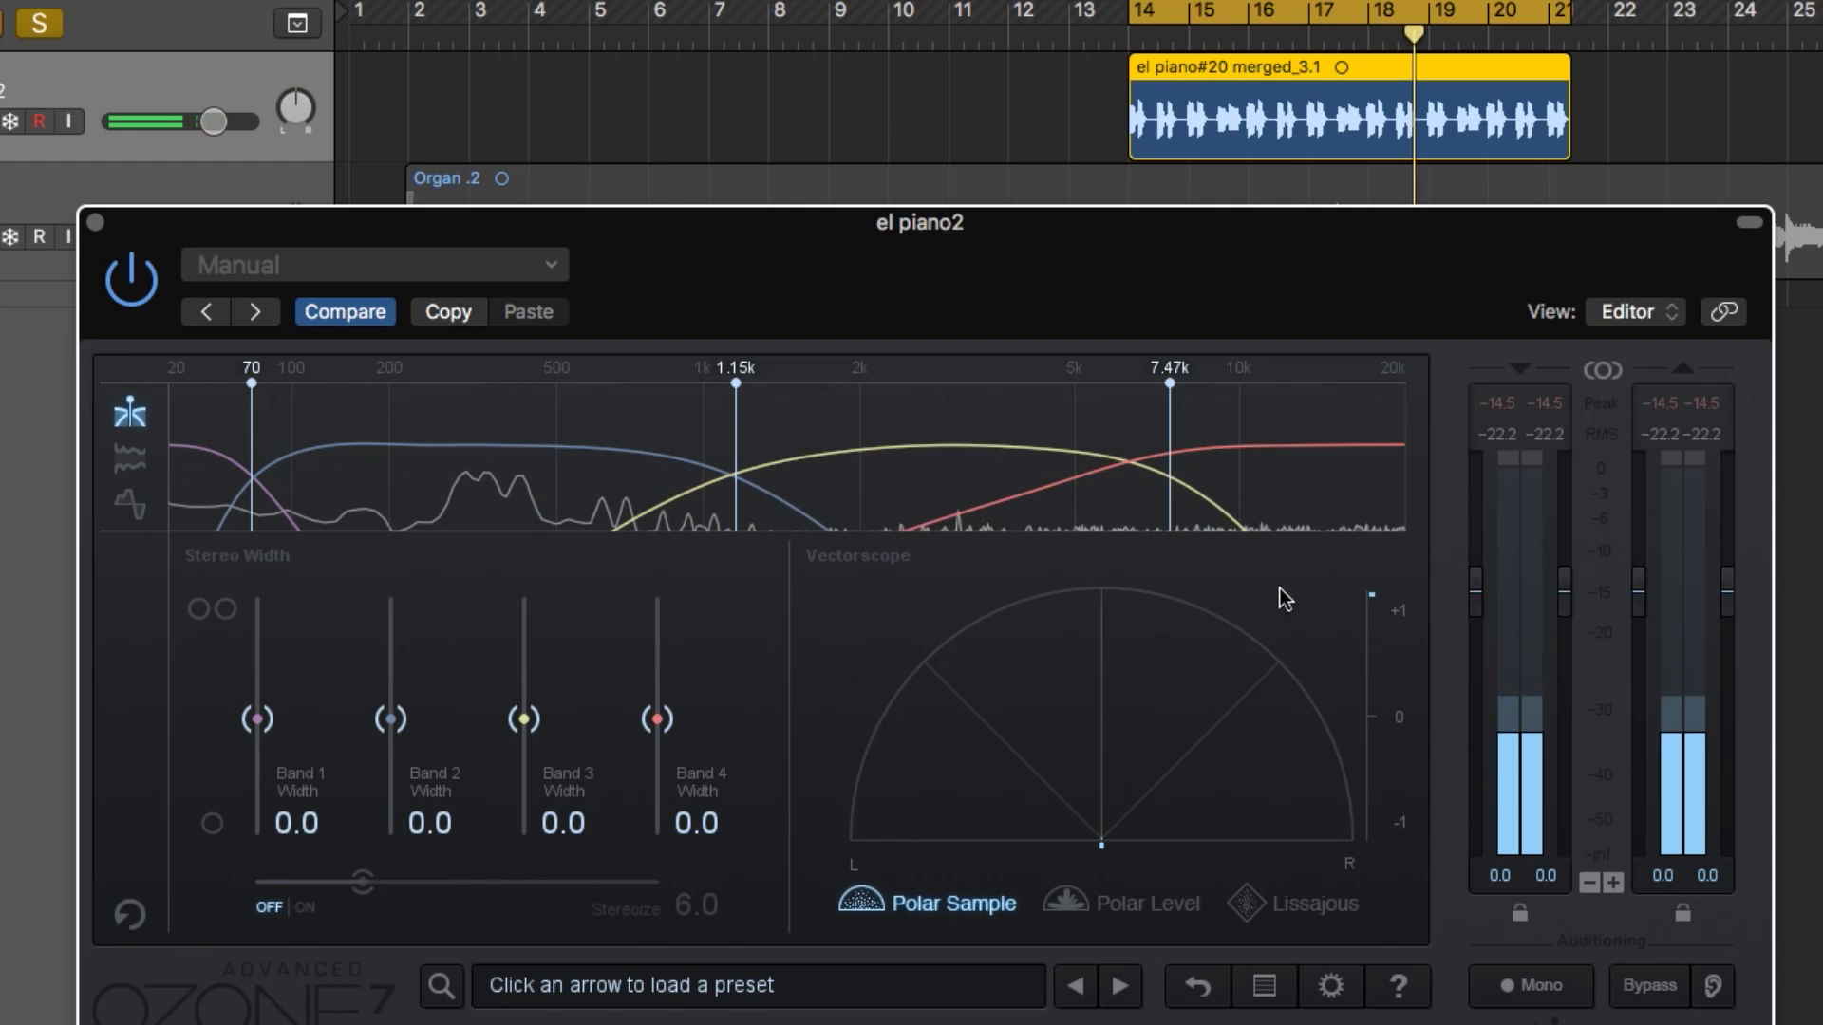
Enable Stereoize at 9.0 and widen Bands 3, 2 and 4 to 60.8, 70.9 and 43.0
{"action": "left_click", "coordinate": [305, 907]}
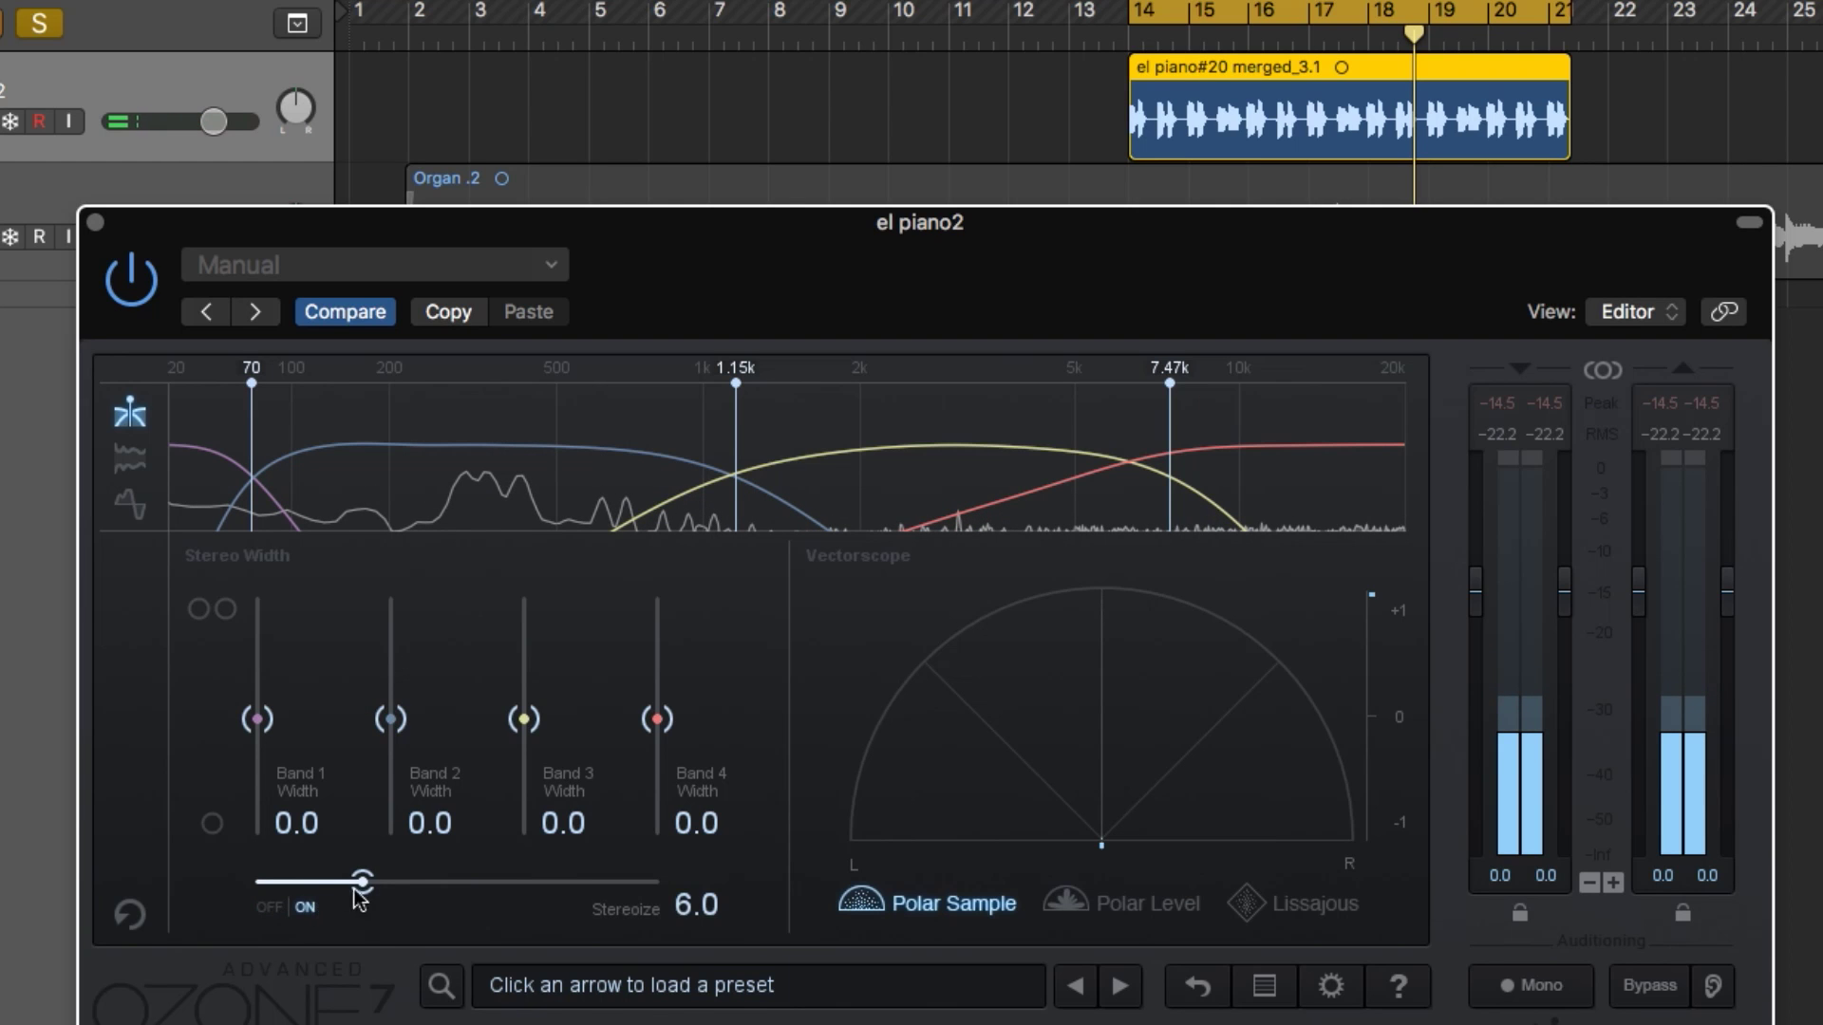
{"action": "left_click_drag", "start_coordinate": [362, 881], "coordinate": [431, 902]}
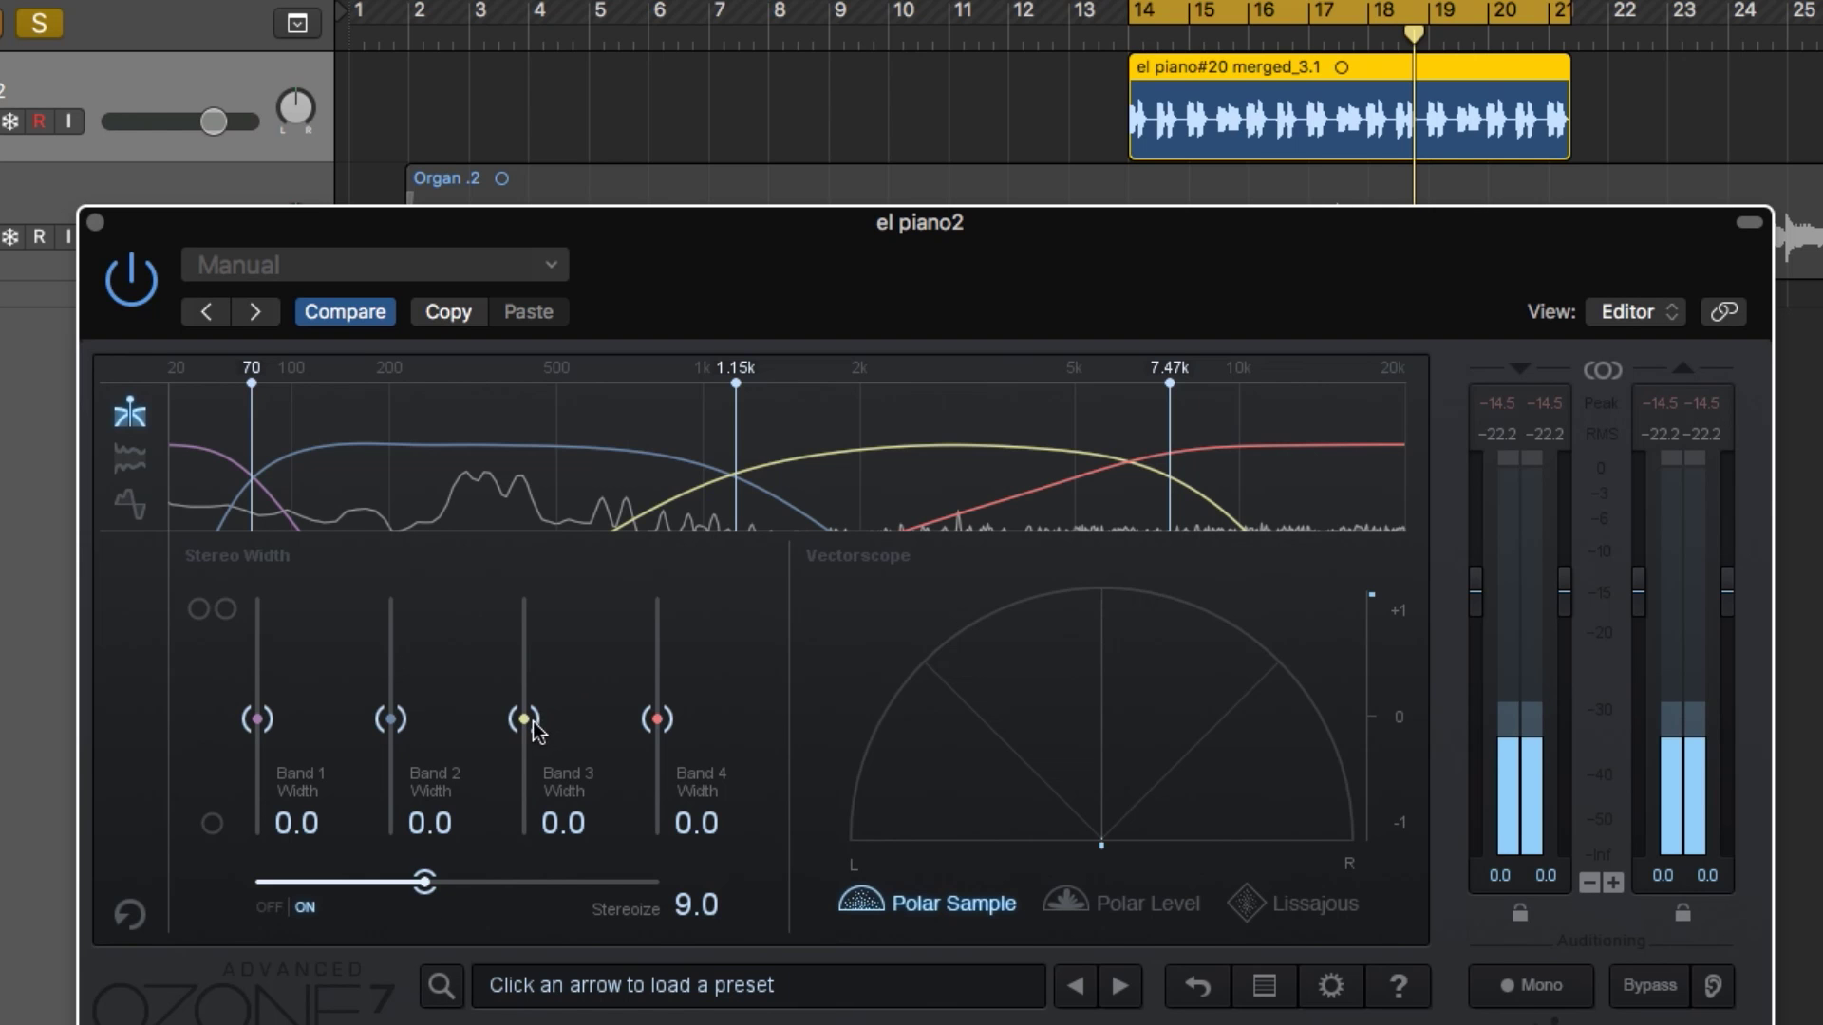
{"action": "left_click_drag", "start_coordinate": [532, 724], "coordinate": [533, 648]}
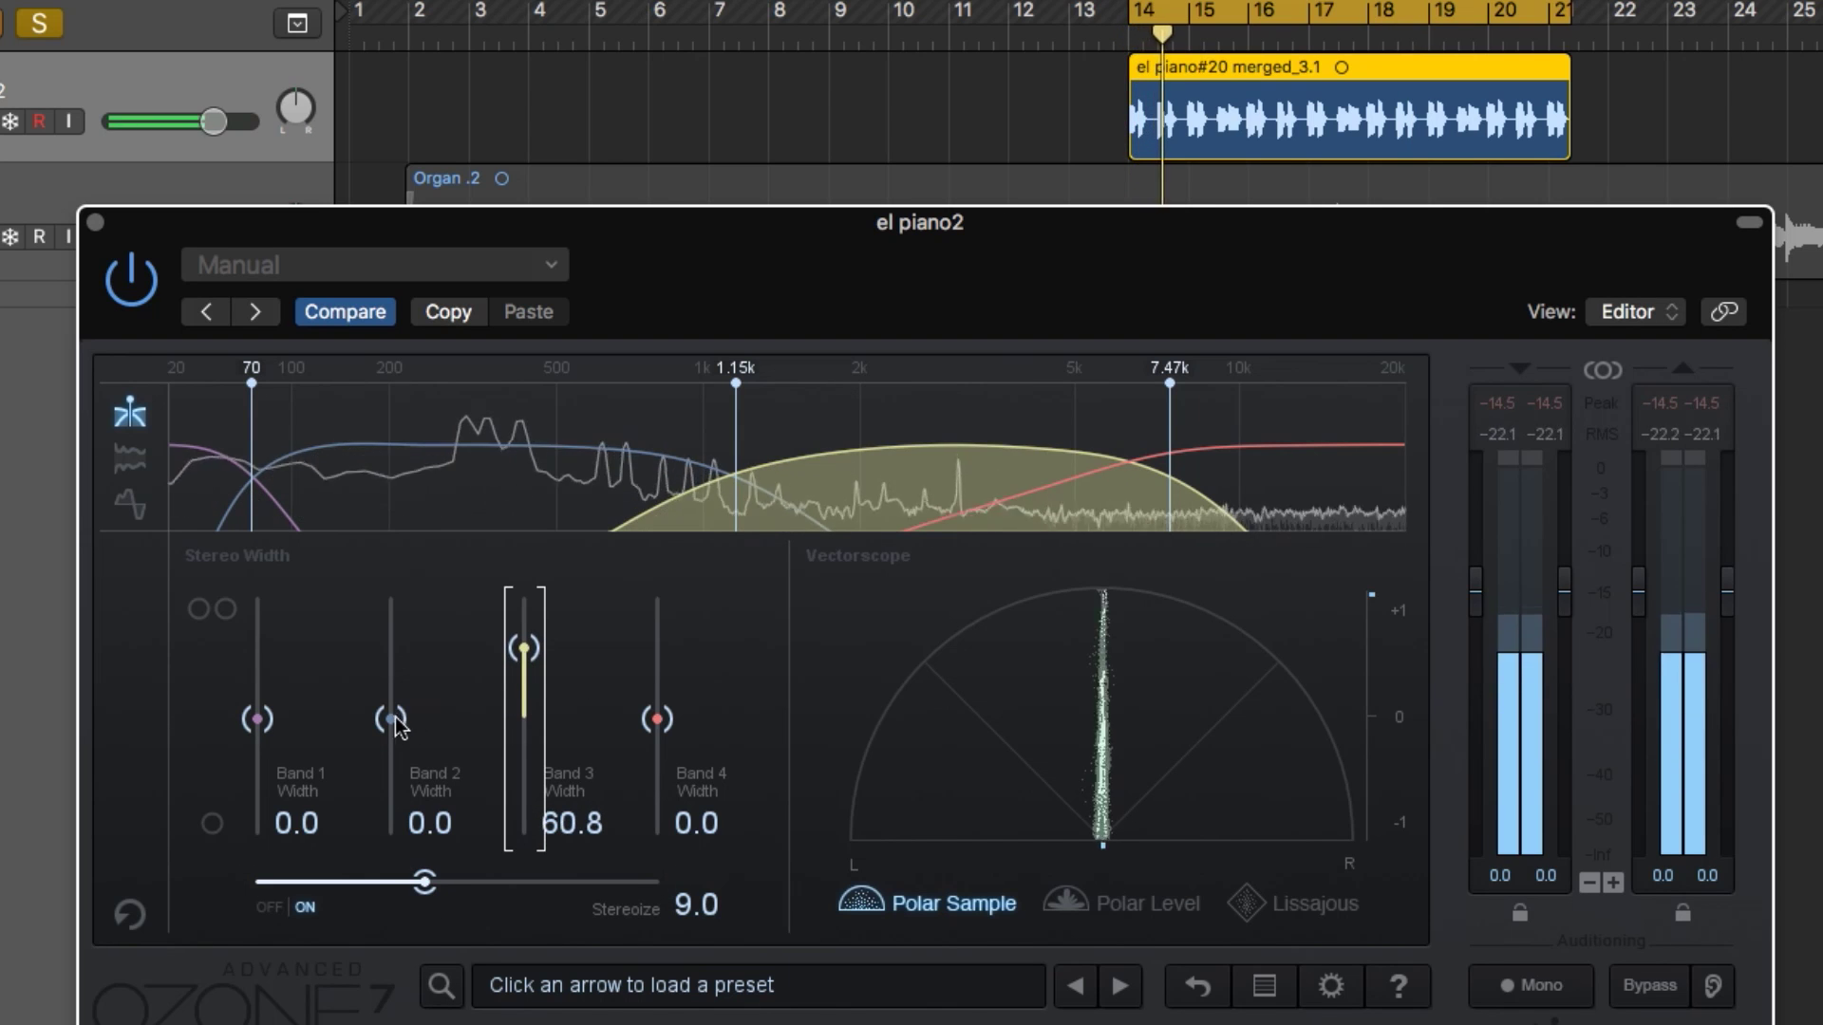
{"action": "left_click_drag", "start_coordinate": [397, 727], "coordinate": [397, 637]}
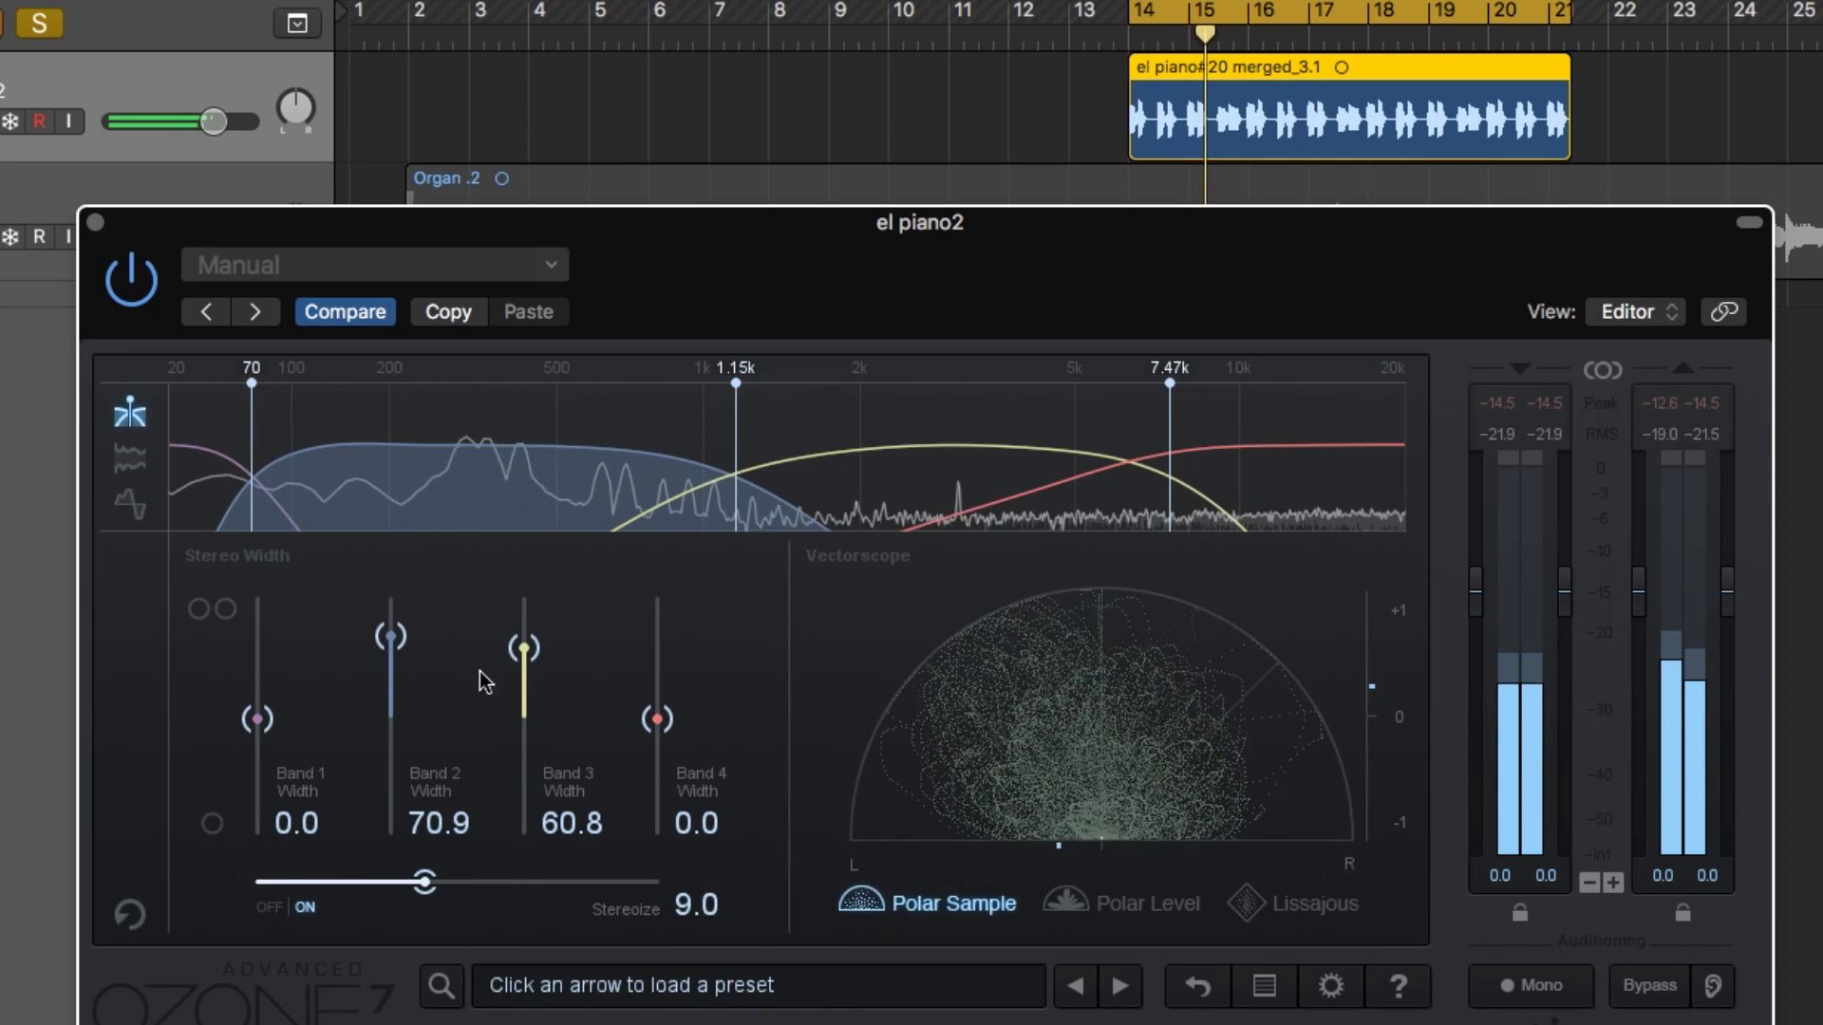
{"action": "left_click_drag", "start_coordinate": [657, 718], "coordinate": [660, 674]}
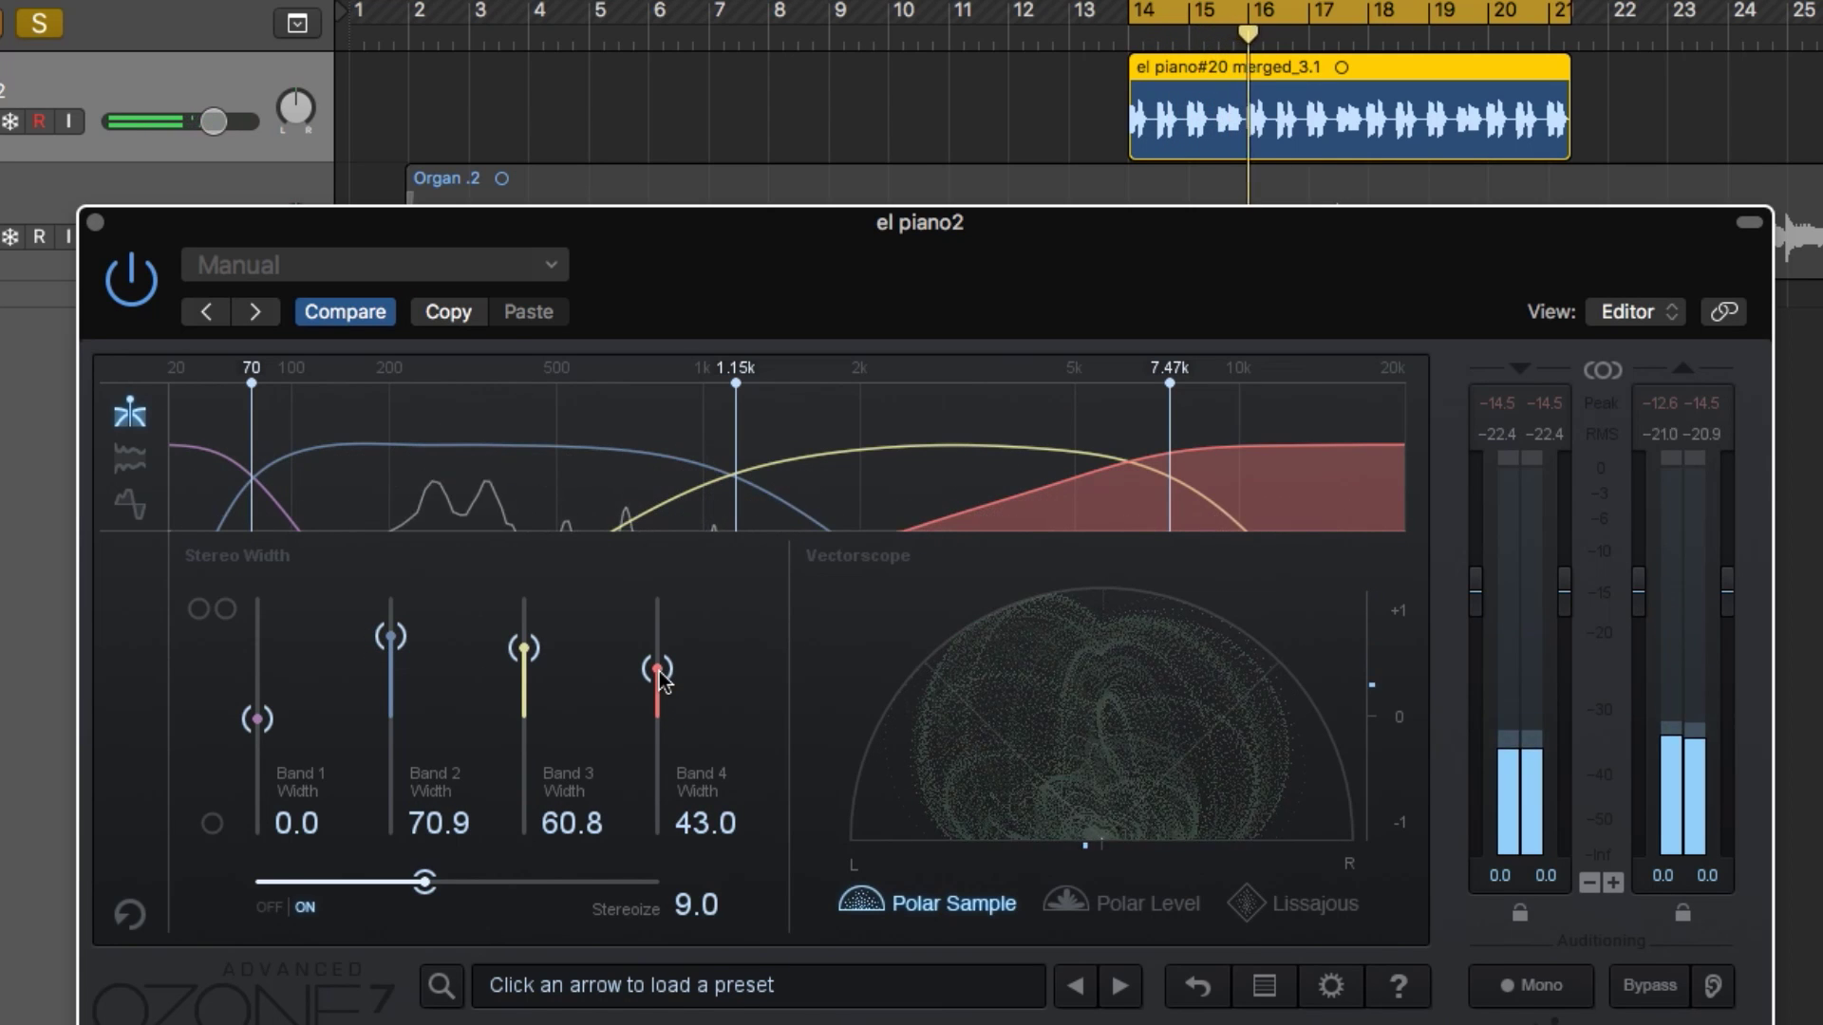
Refine the widths: Band 2 back to 49.4, Band 1 to -32.9, Band 3 to 48.1
{"action": "left_click_drag", "start_coordinate": [391, 638], "coordinate": [386, 672]}
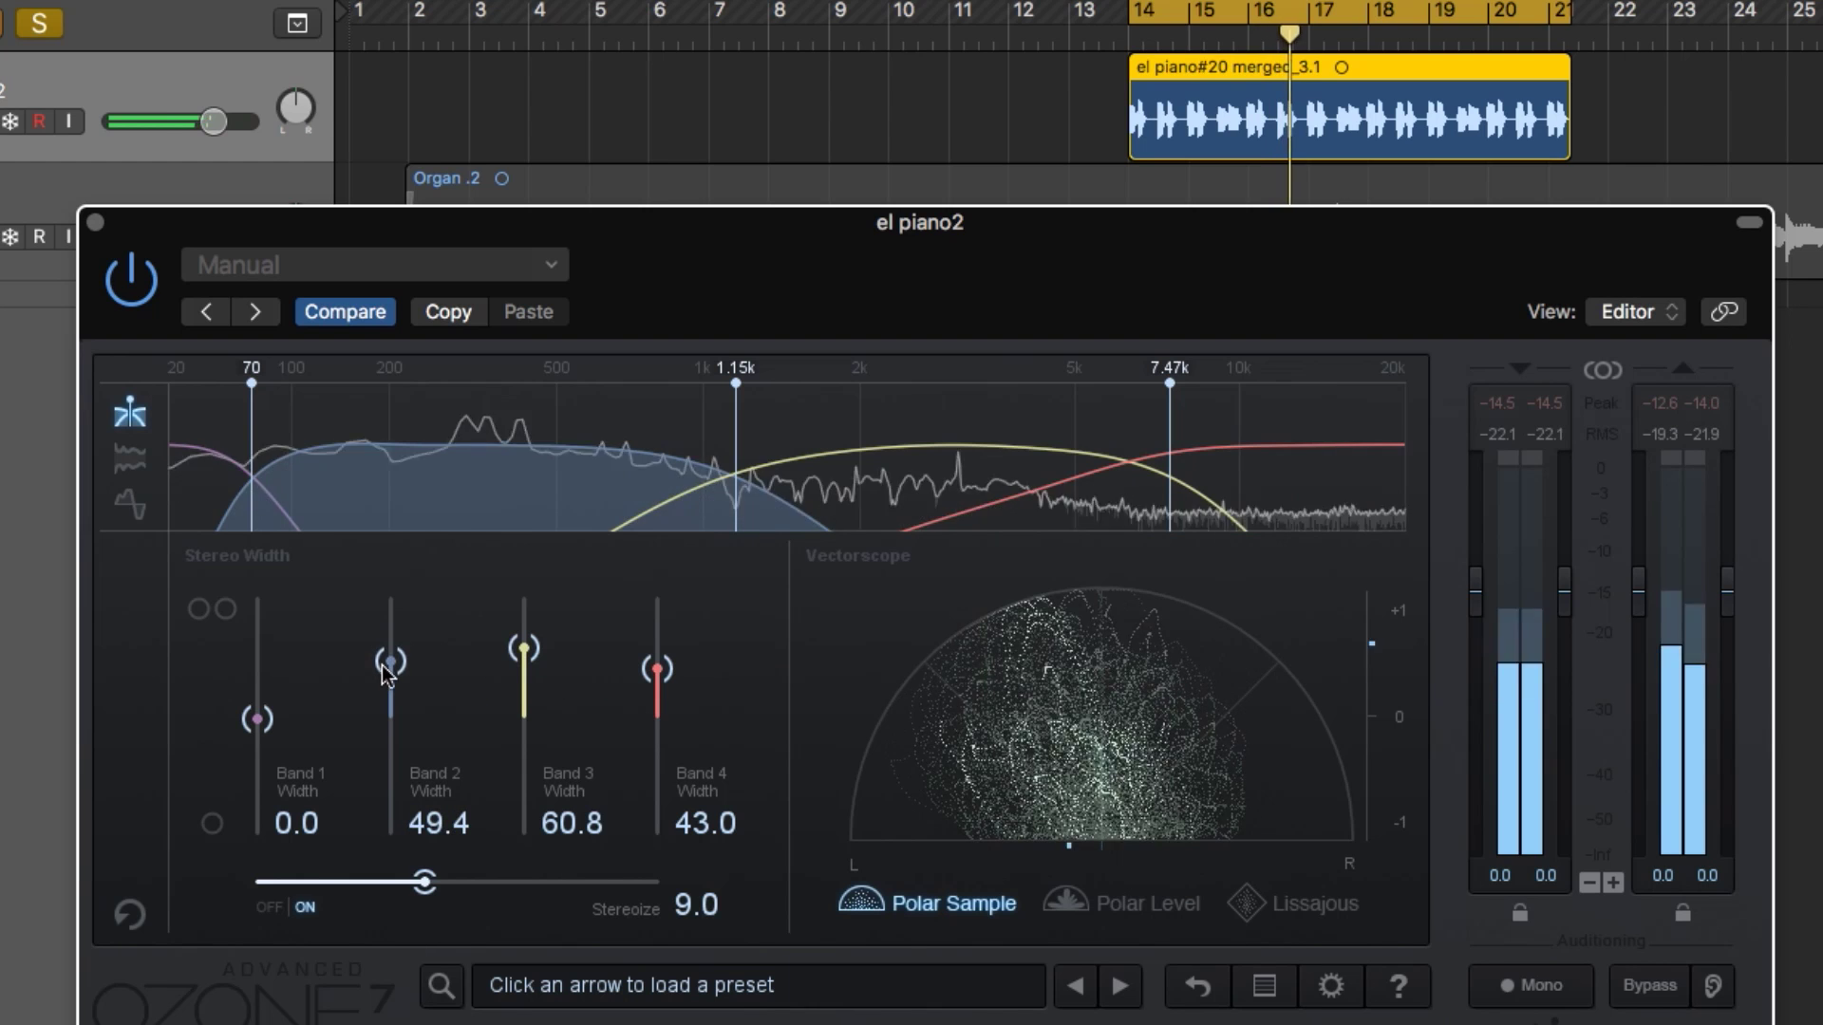
{"action": "left_click_drag", "start_coordinate": [257, 718], "coordinate": [258, 757]}
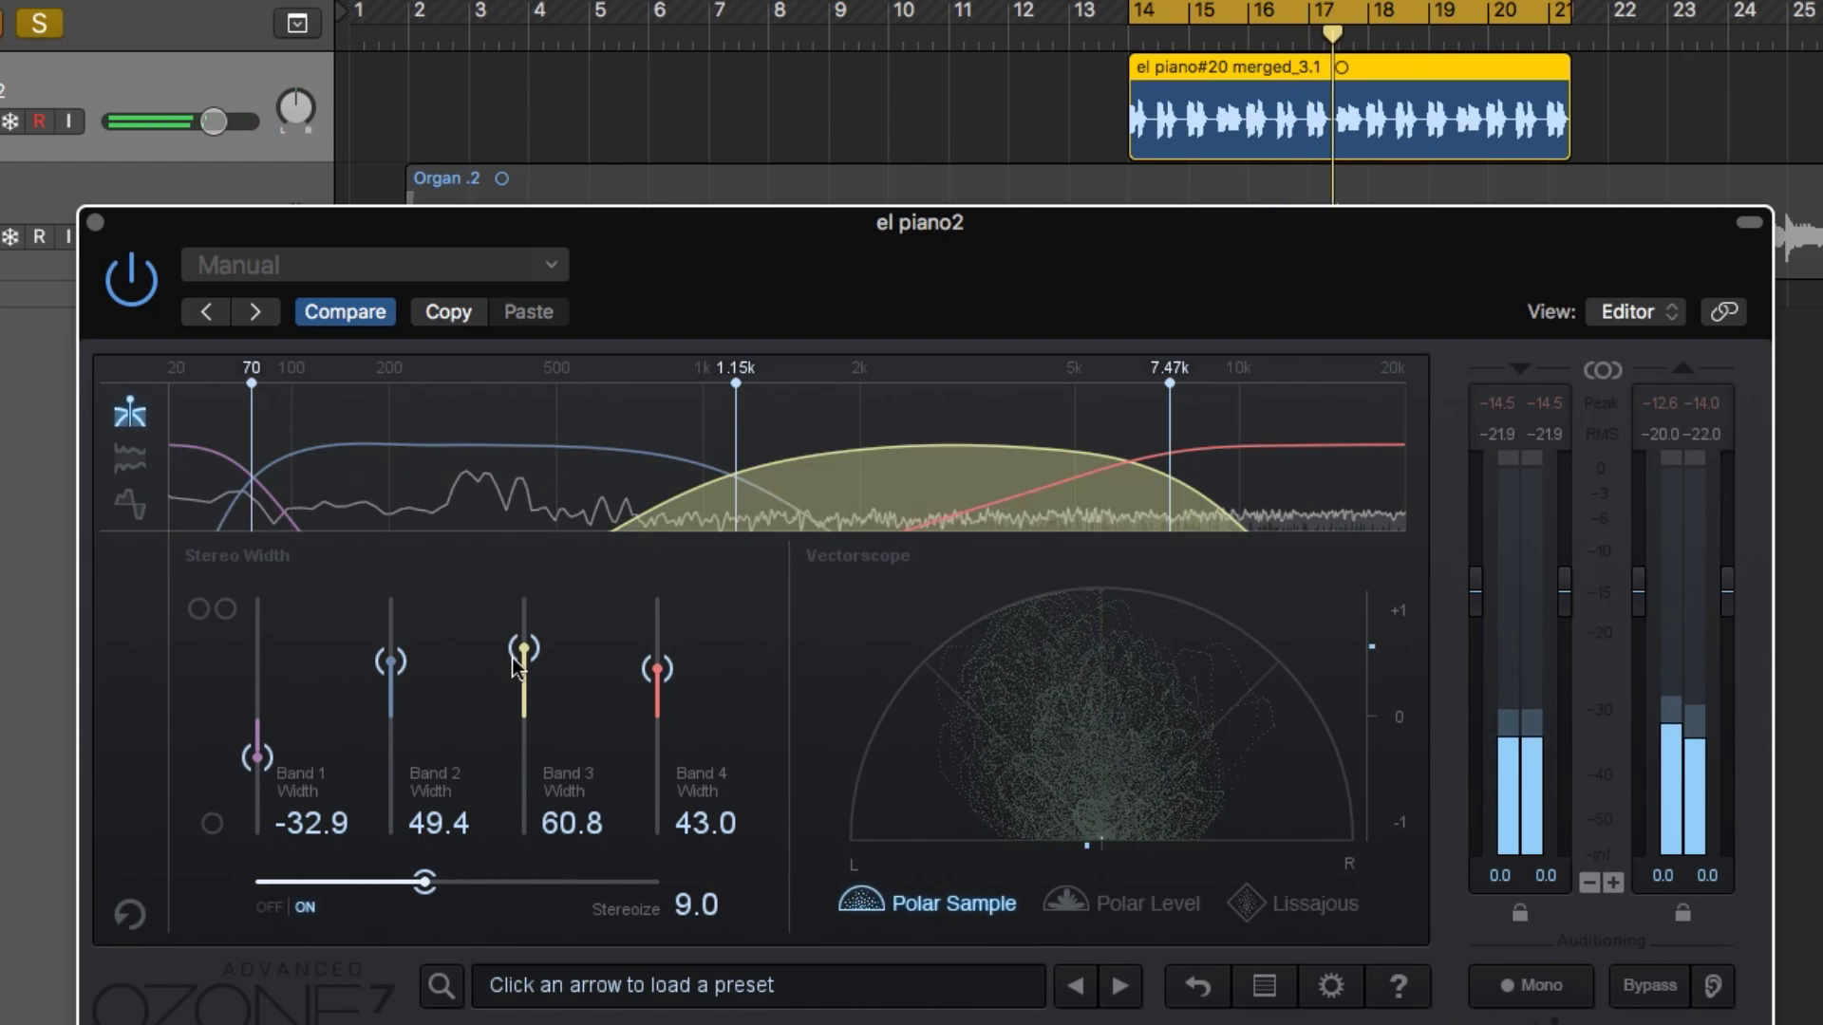
{"action": "left_click_drag", "start_coordinate": [514, 663], "coordinate": [515, 676]}
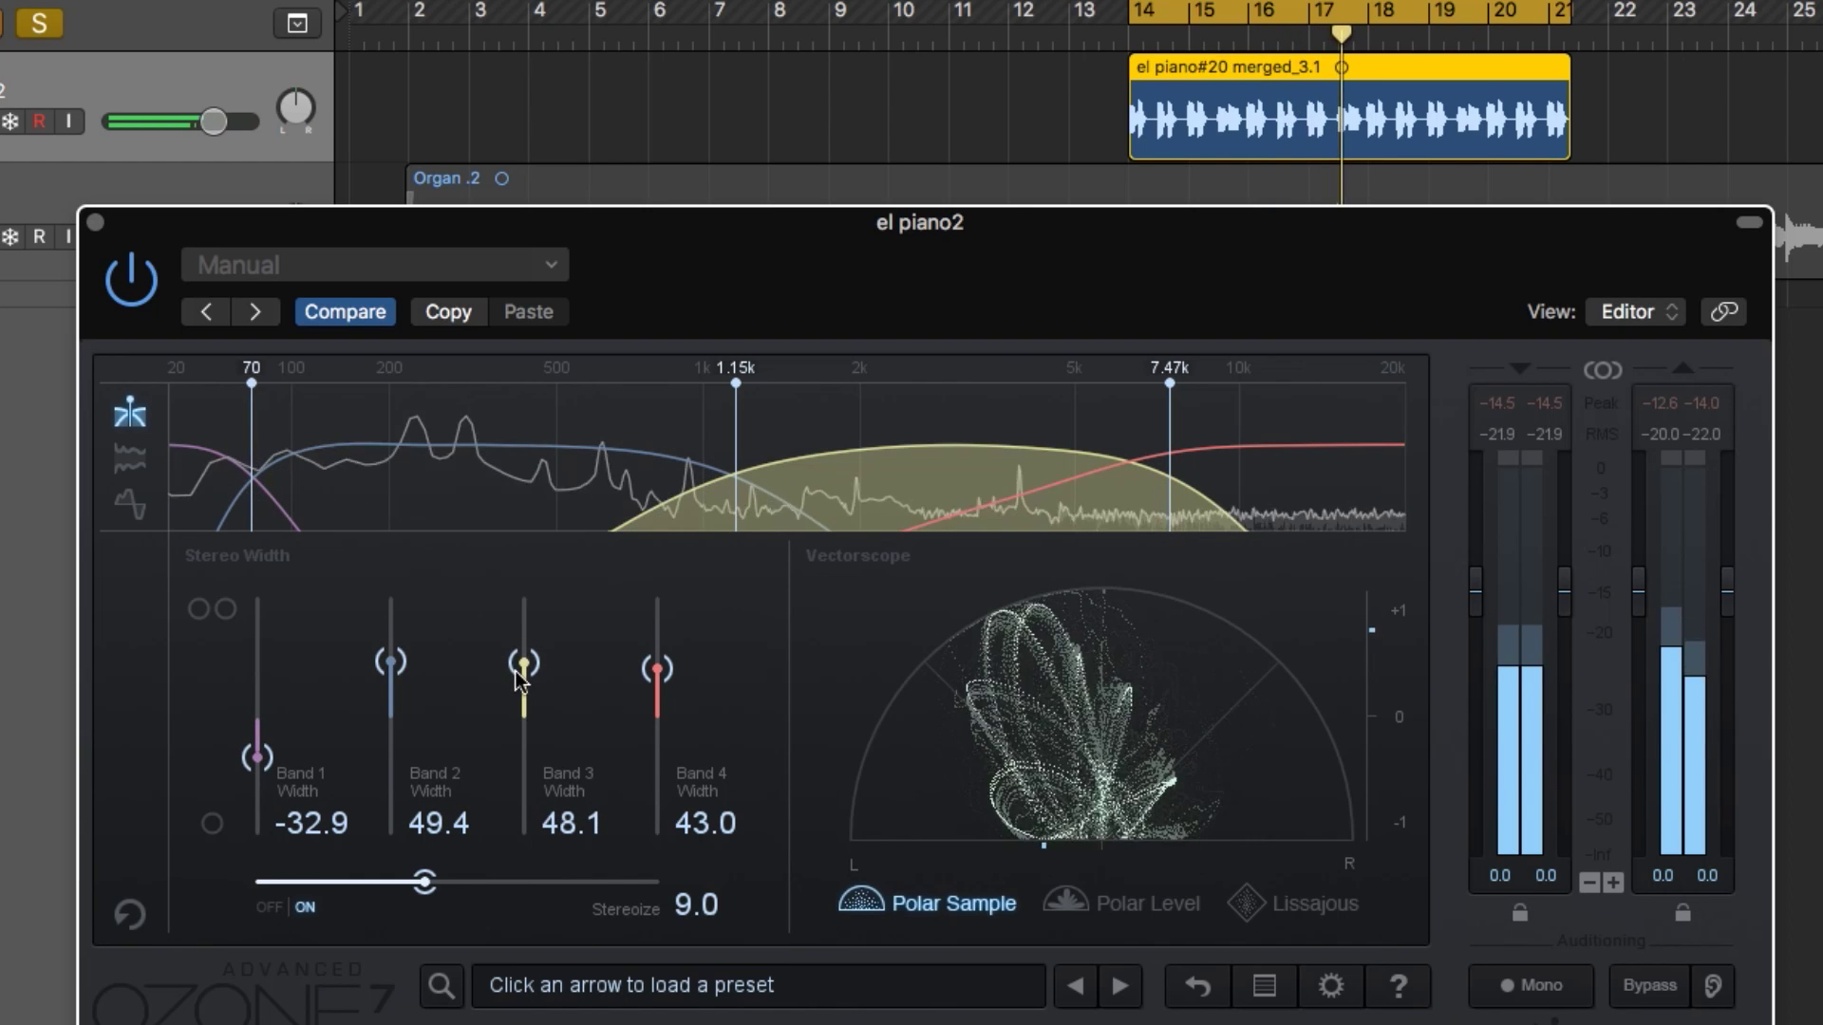
{"action": "left_click", "coordinate": [1633, 988]}
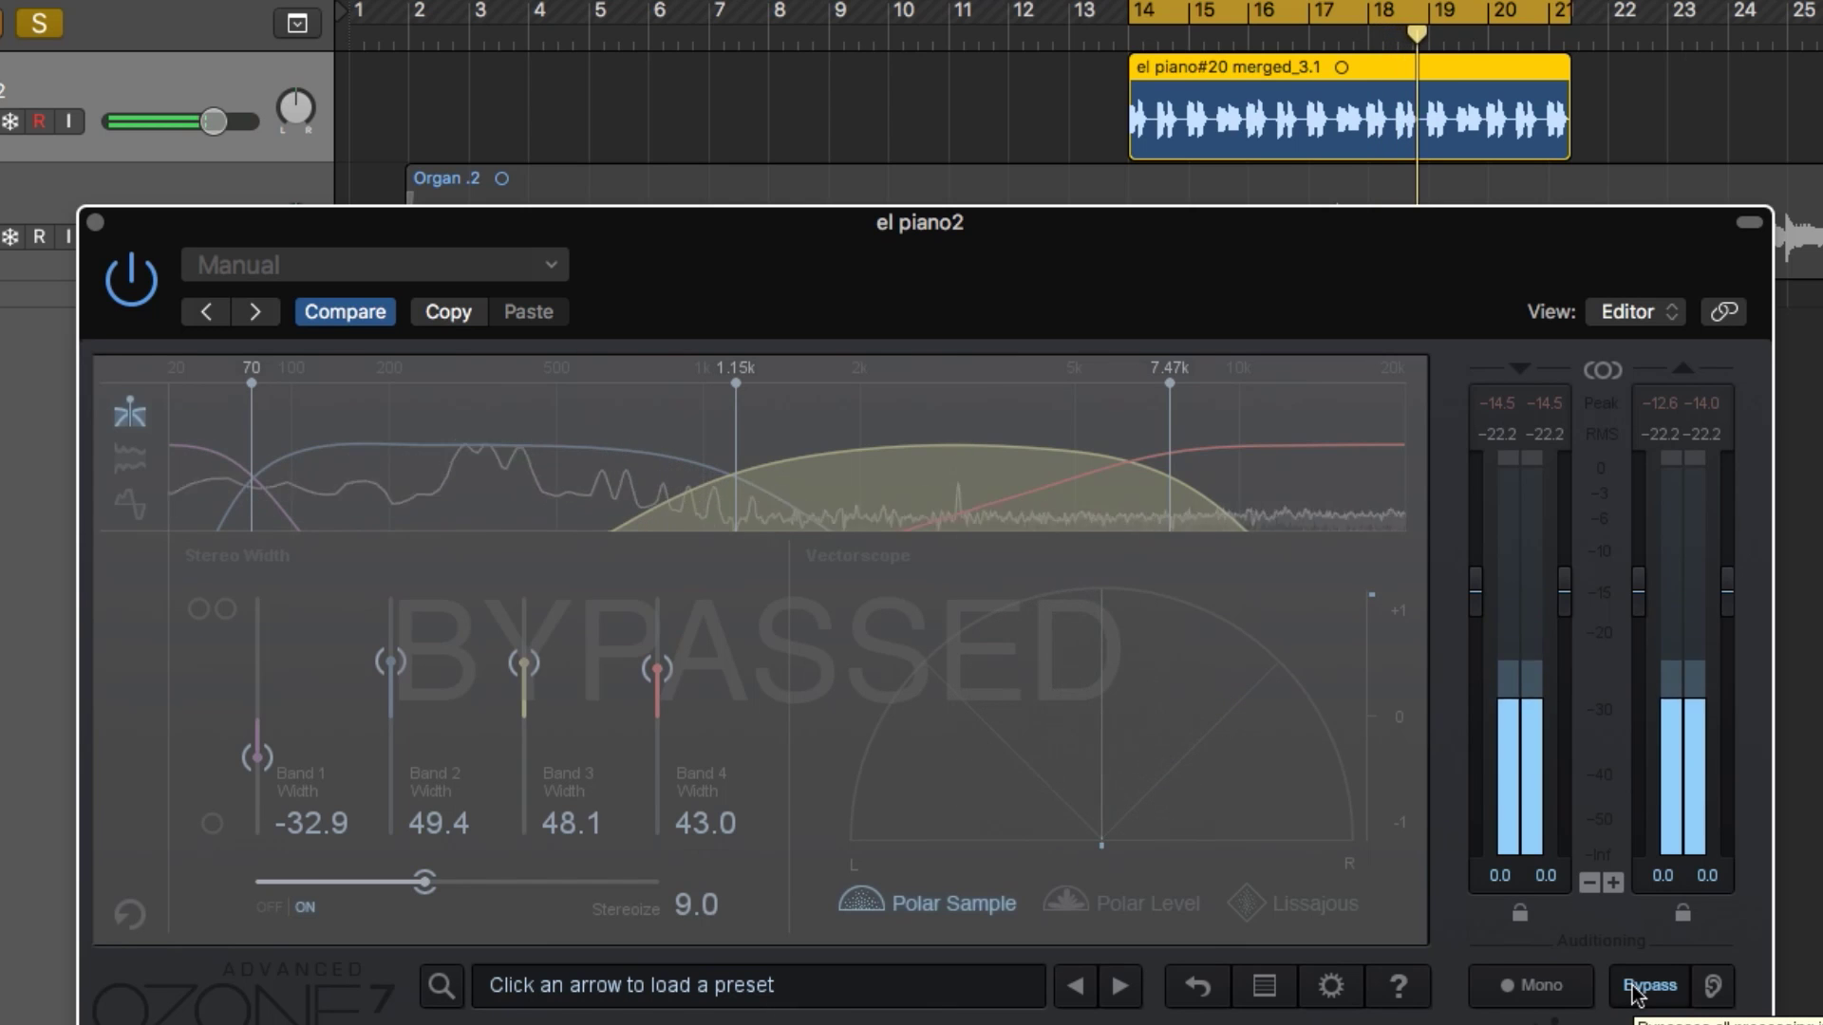
{"action": "left_click", "coordinate": [1633, 989]}
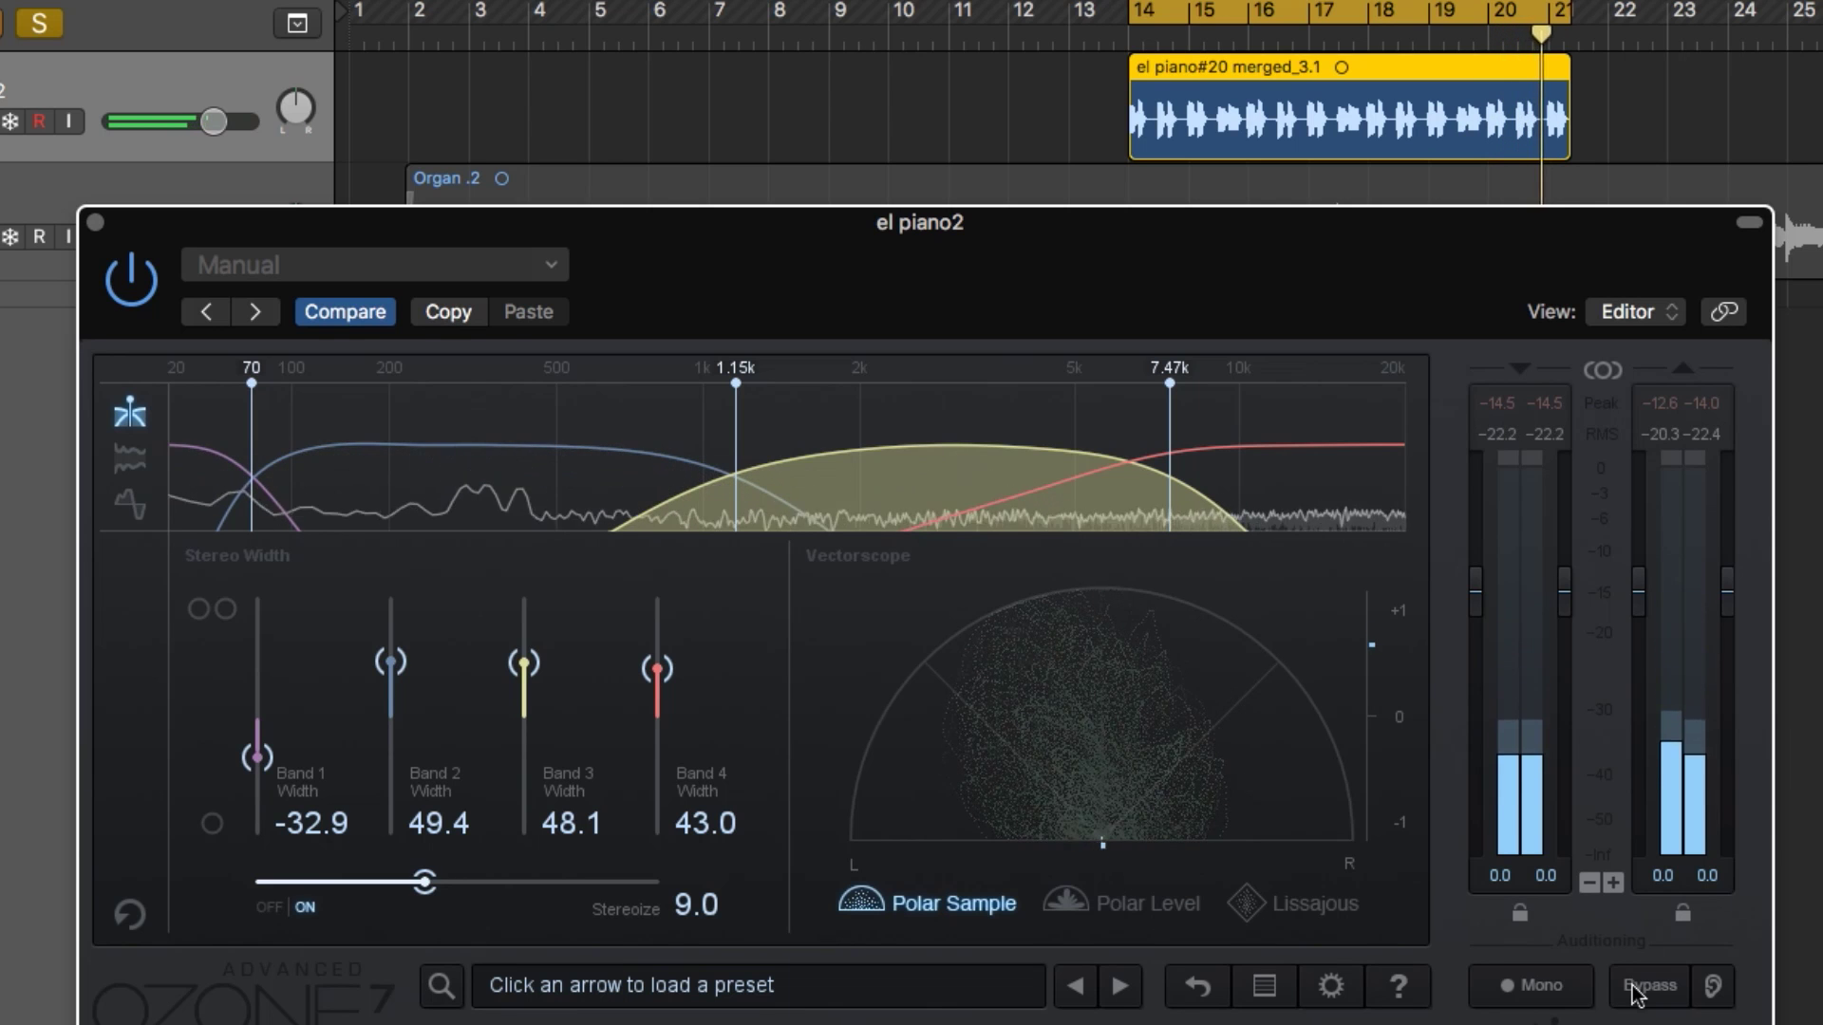
{"action": "left_click", "coordinate": [1635, 989]}
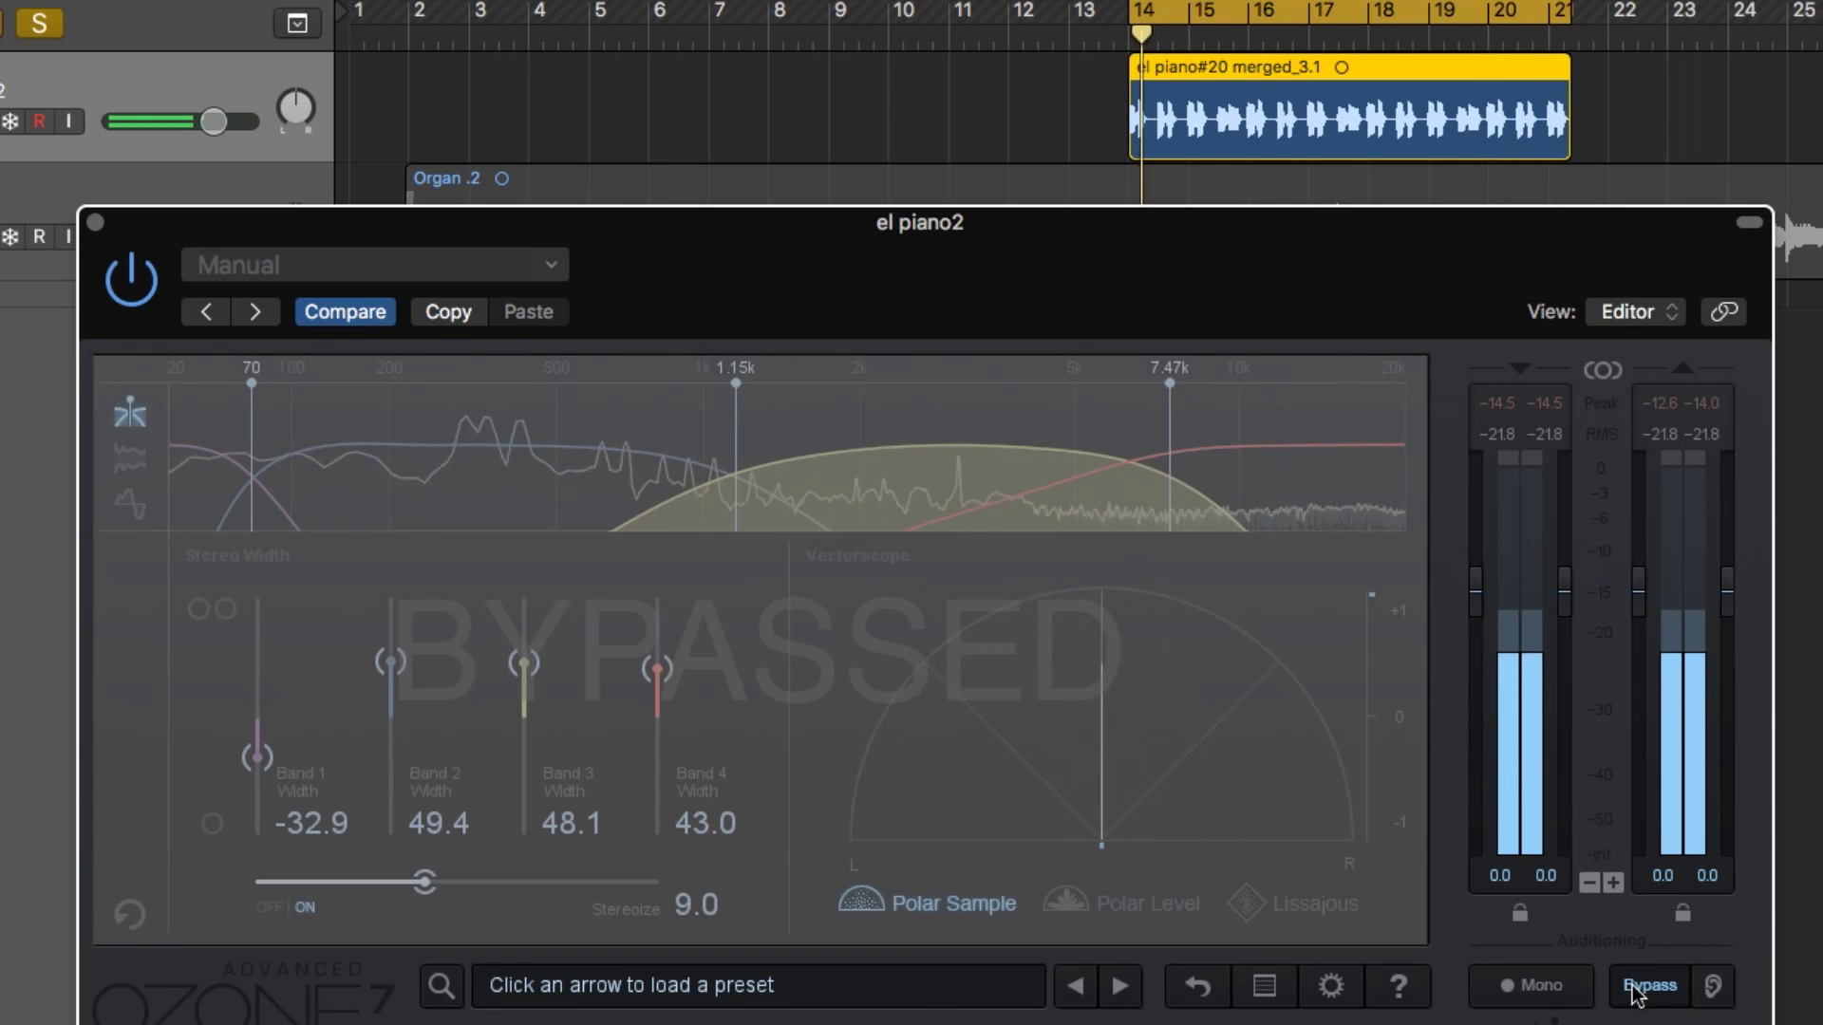
{"action": "left_click", "coordinate": [1635, 989]}
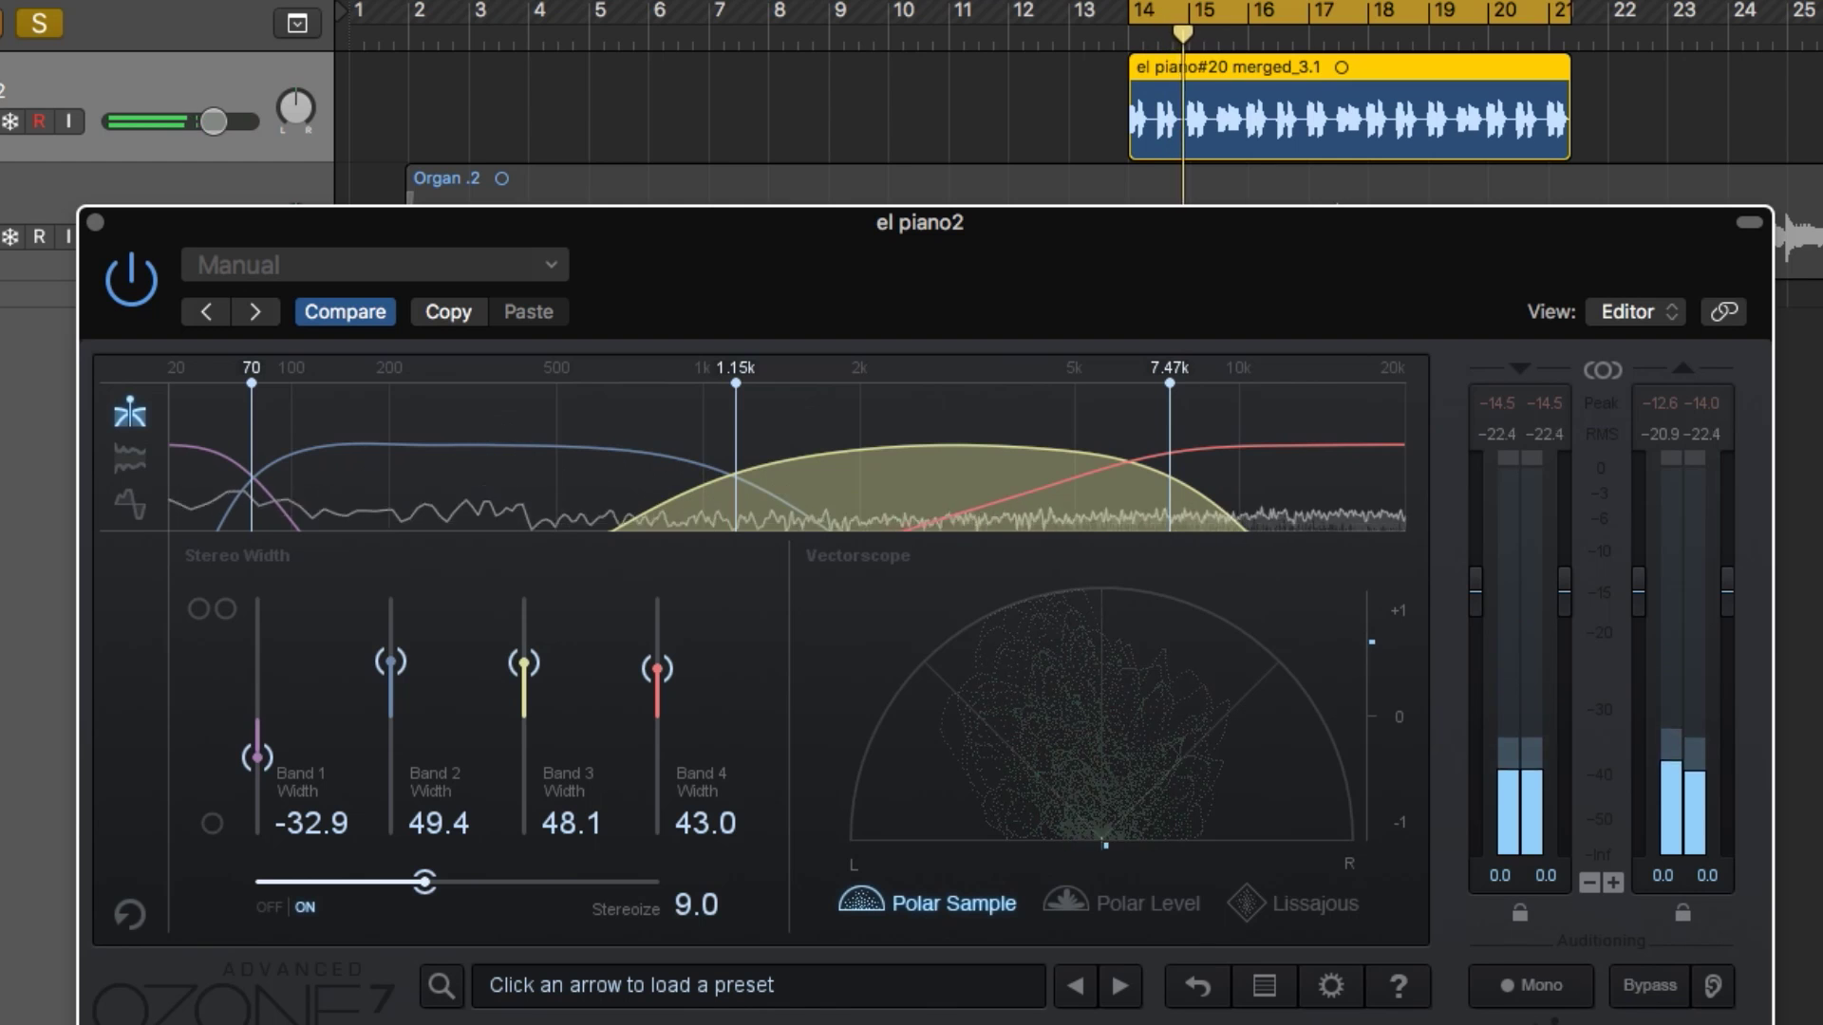